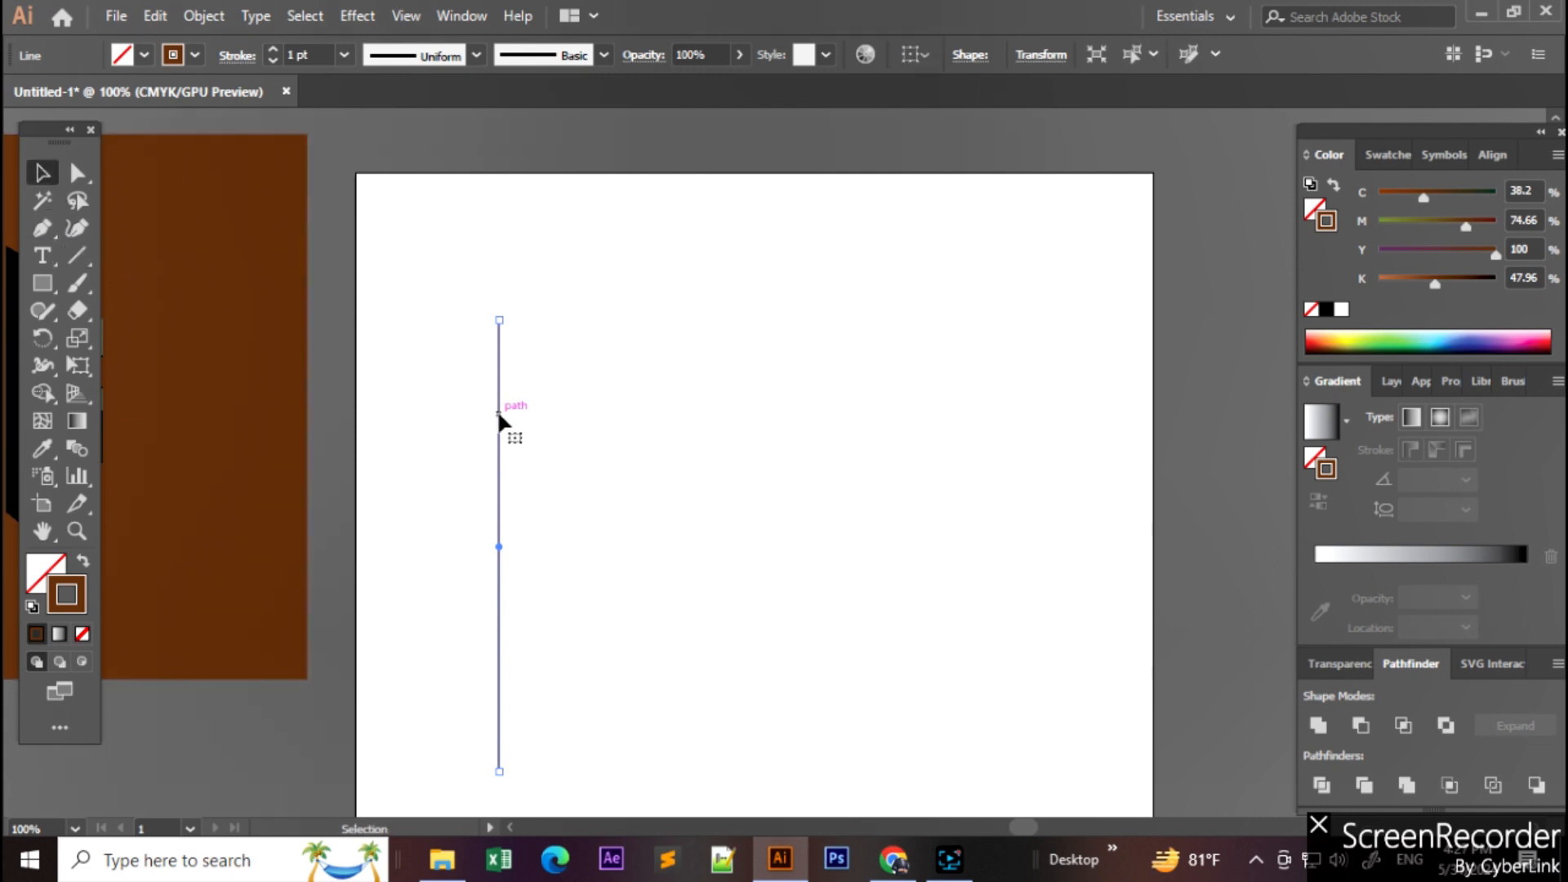
Step: Duplicate the vertical line a short distance to its right and repeat the copy until there are twelve evenly spaced lines
drag(506, 419, 535, 423)
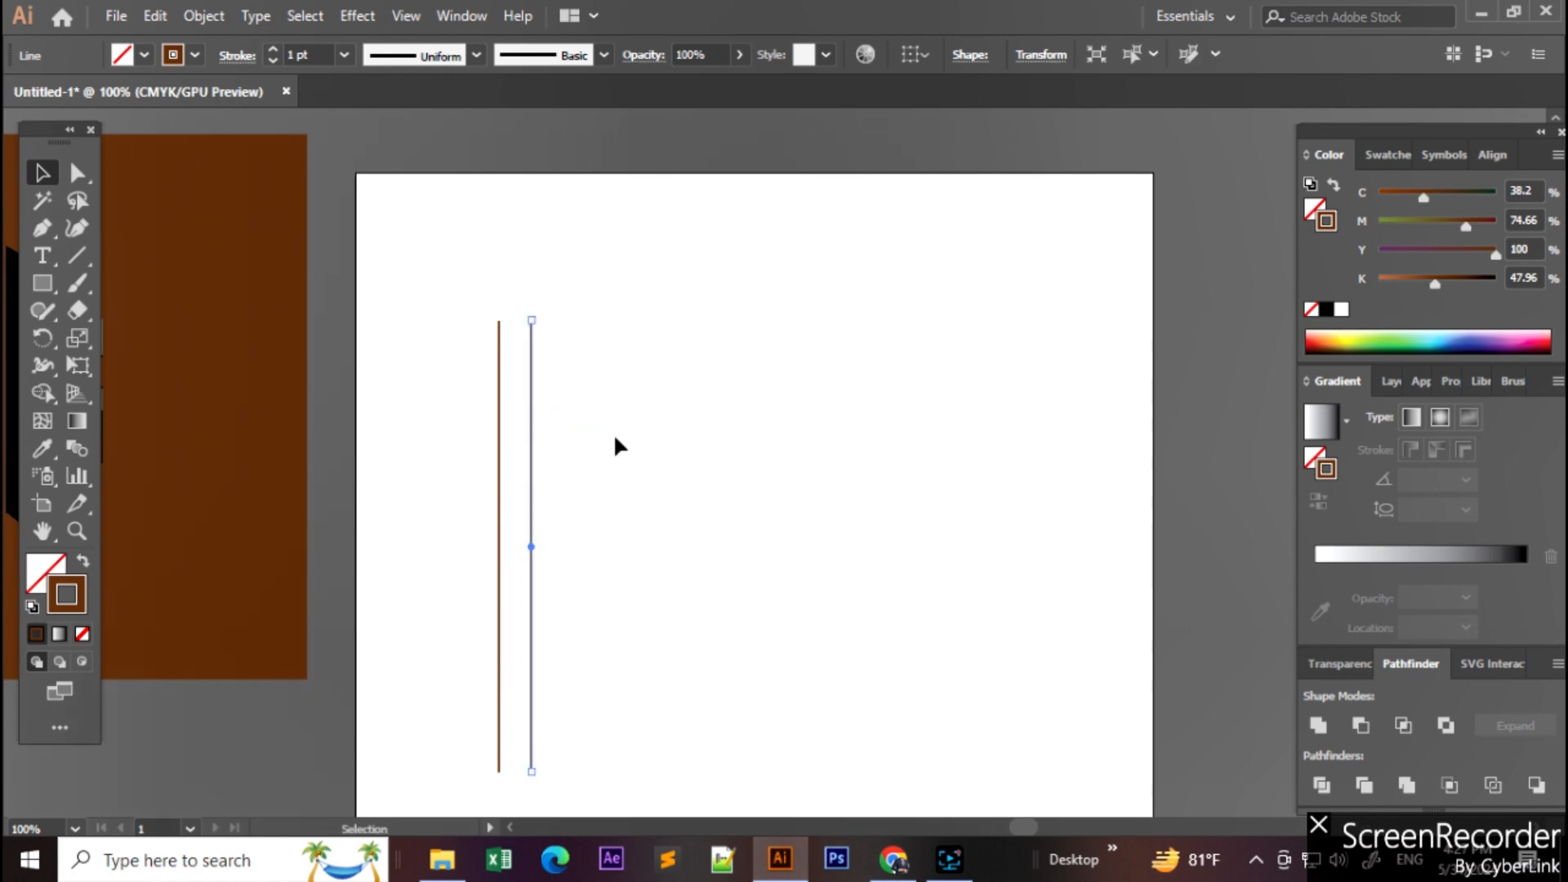
key(ctrl)
key(ctrl+d)
key(ctrl+d)
key(ctrl+d)
key(ctrl+d)
key(ctrl+d)
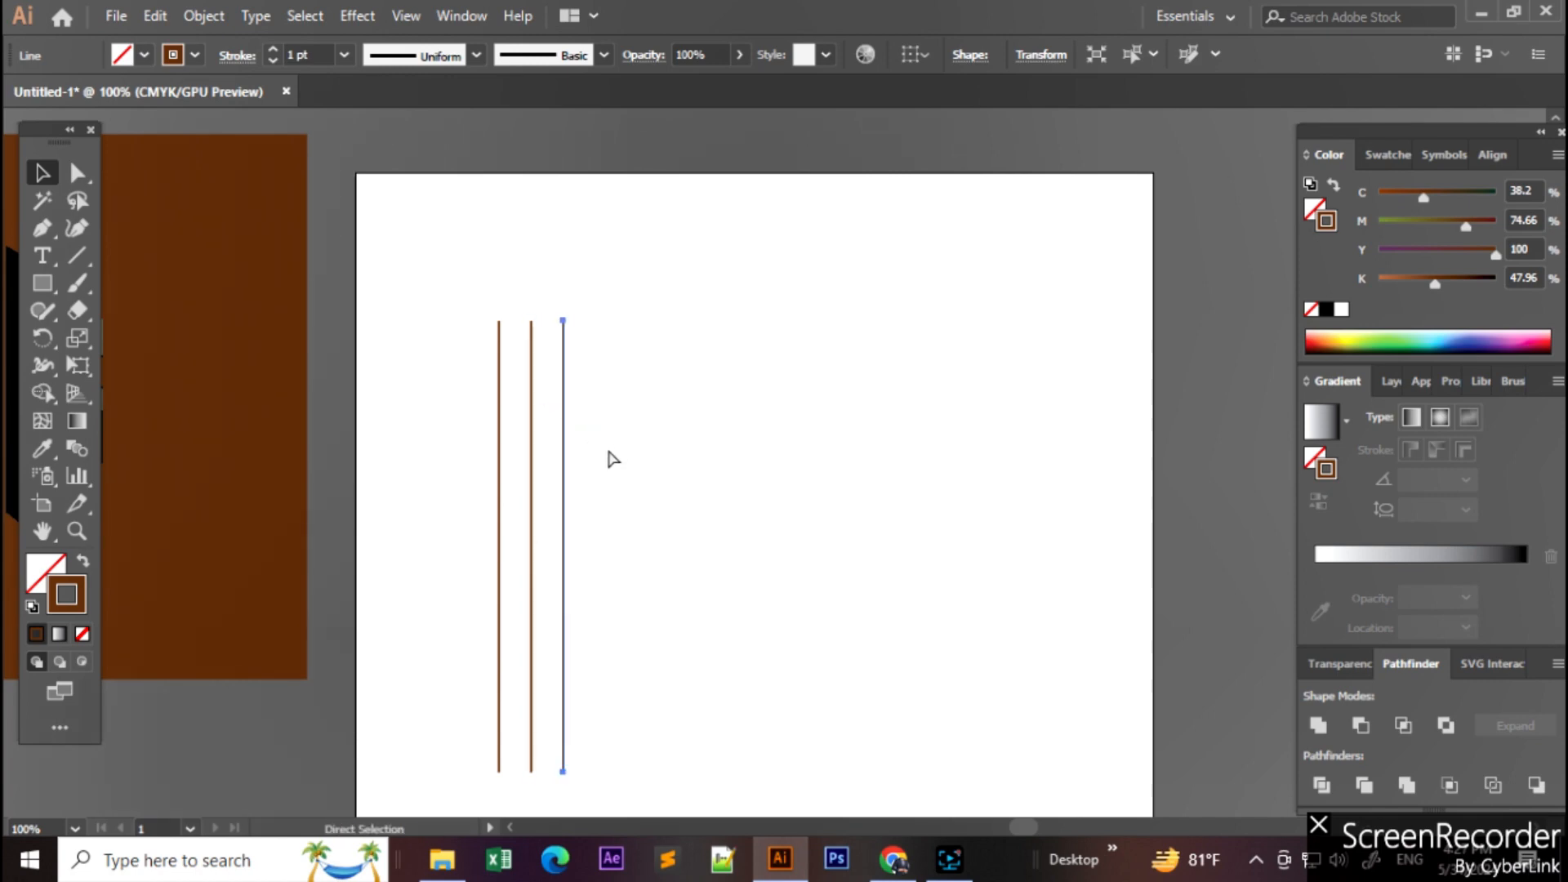
key(ctrl+d)
key(ctrl+d)
key(ctrl+d)
key(ctrl+d)
key(ctrl+d)
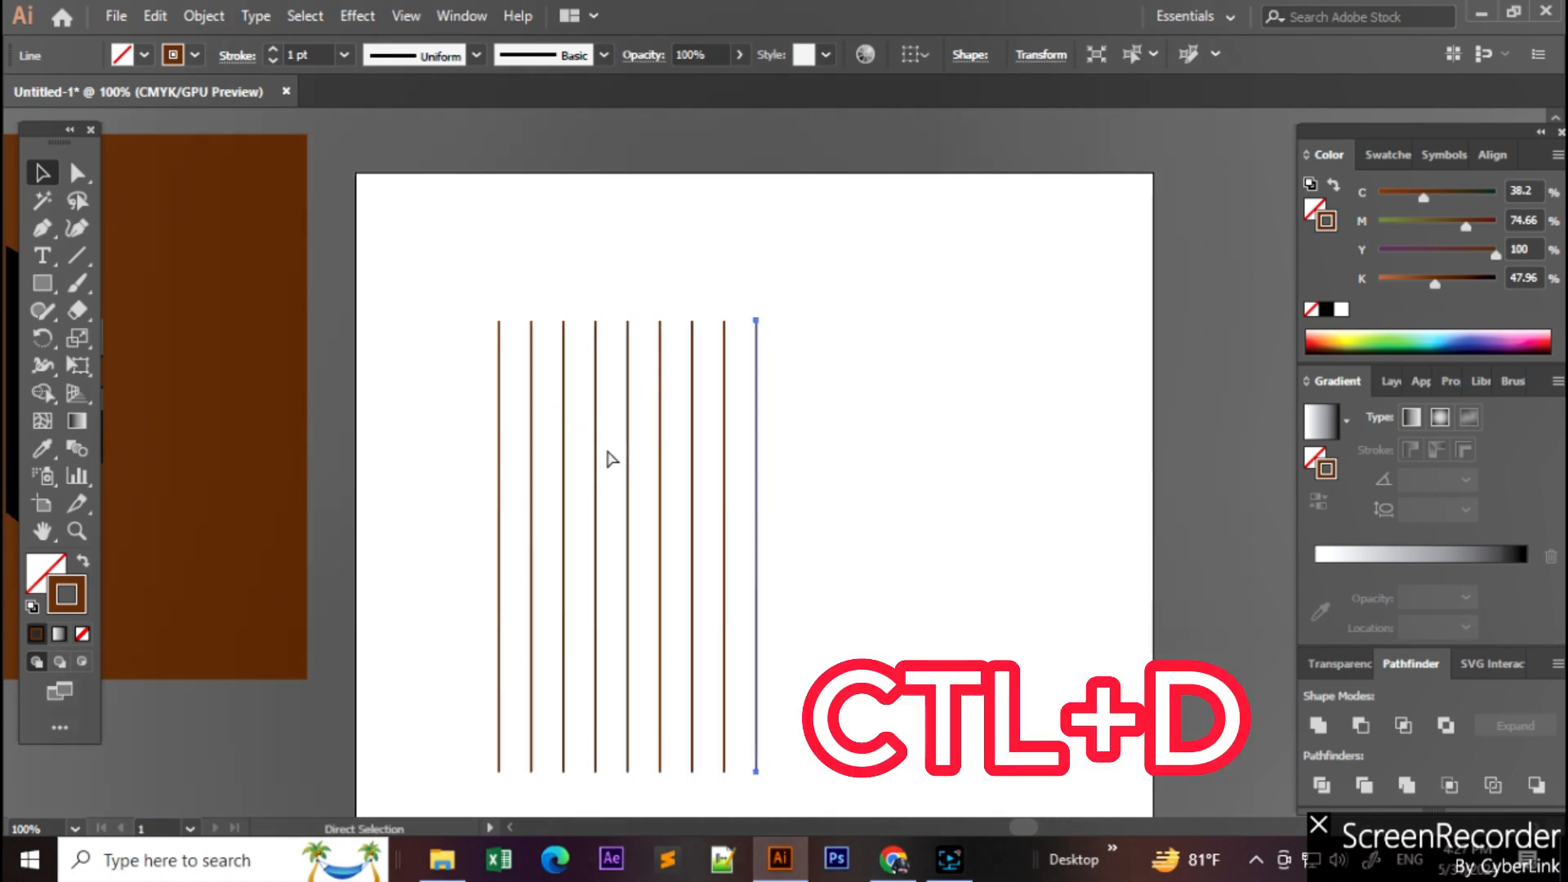
scroll(605, 442, down, 2)
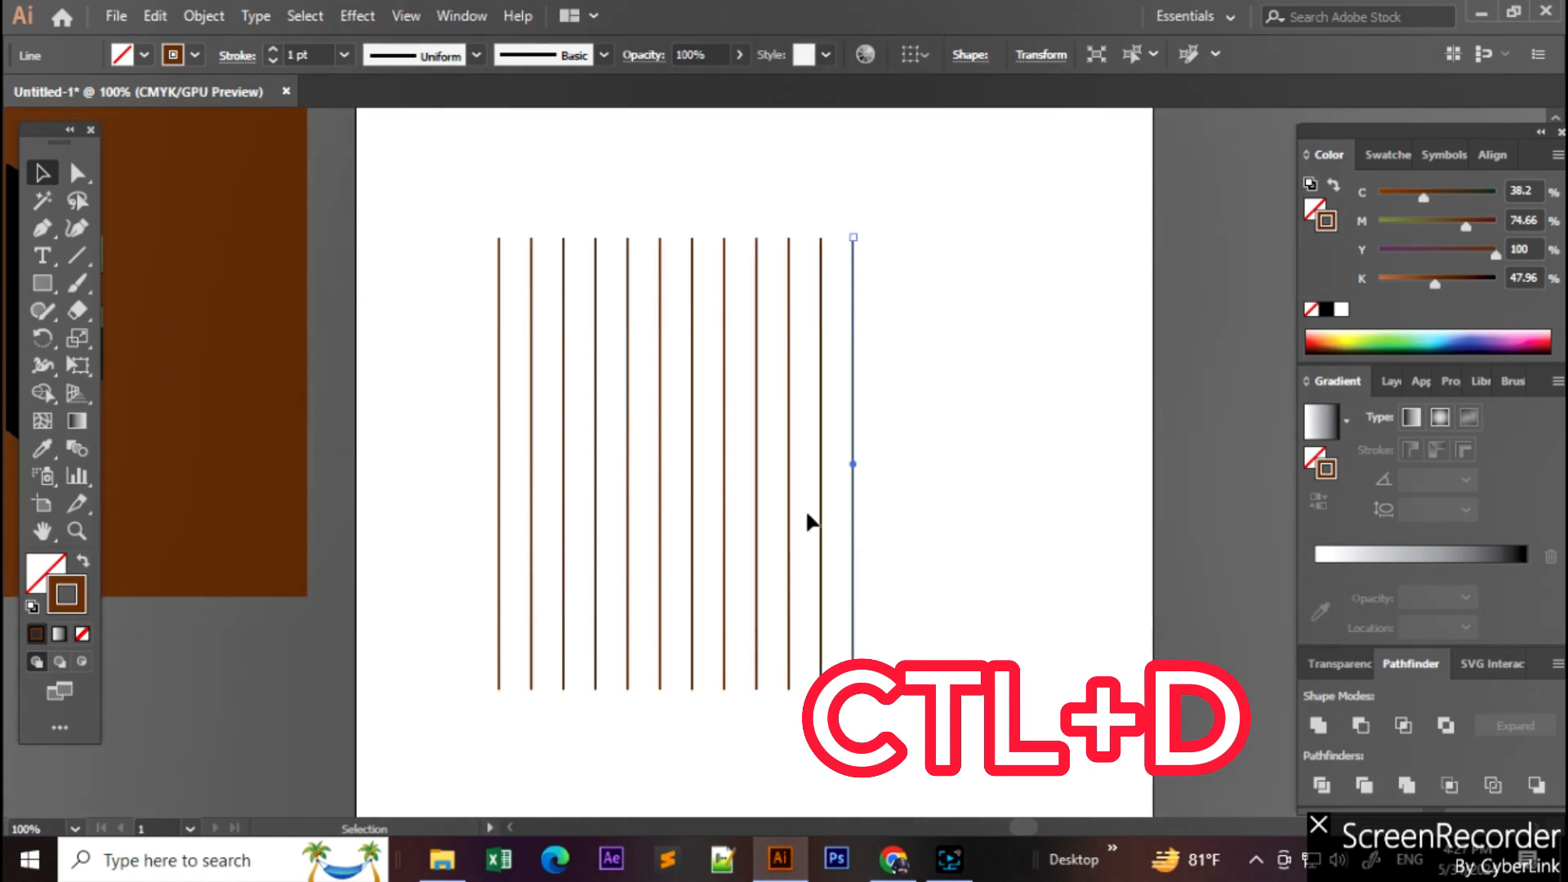
Step: Group all the vertical lines and stretch the group downward to about one and a half times its height
click(457, 211)
drag(571, 290, 943, 627)
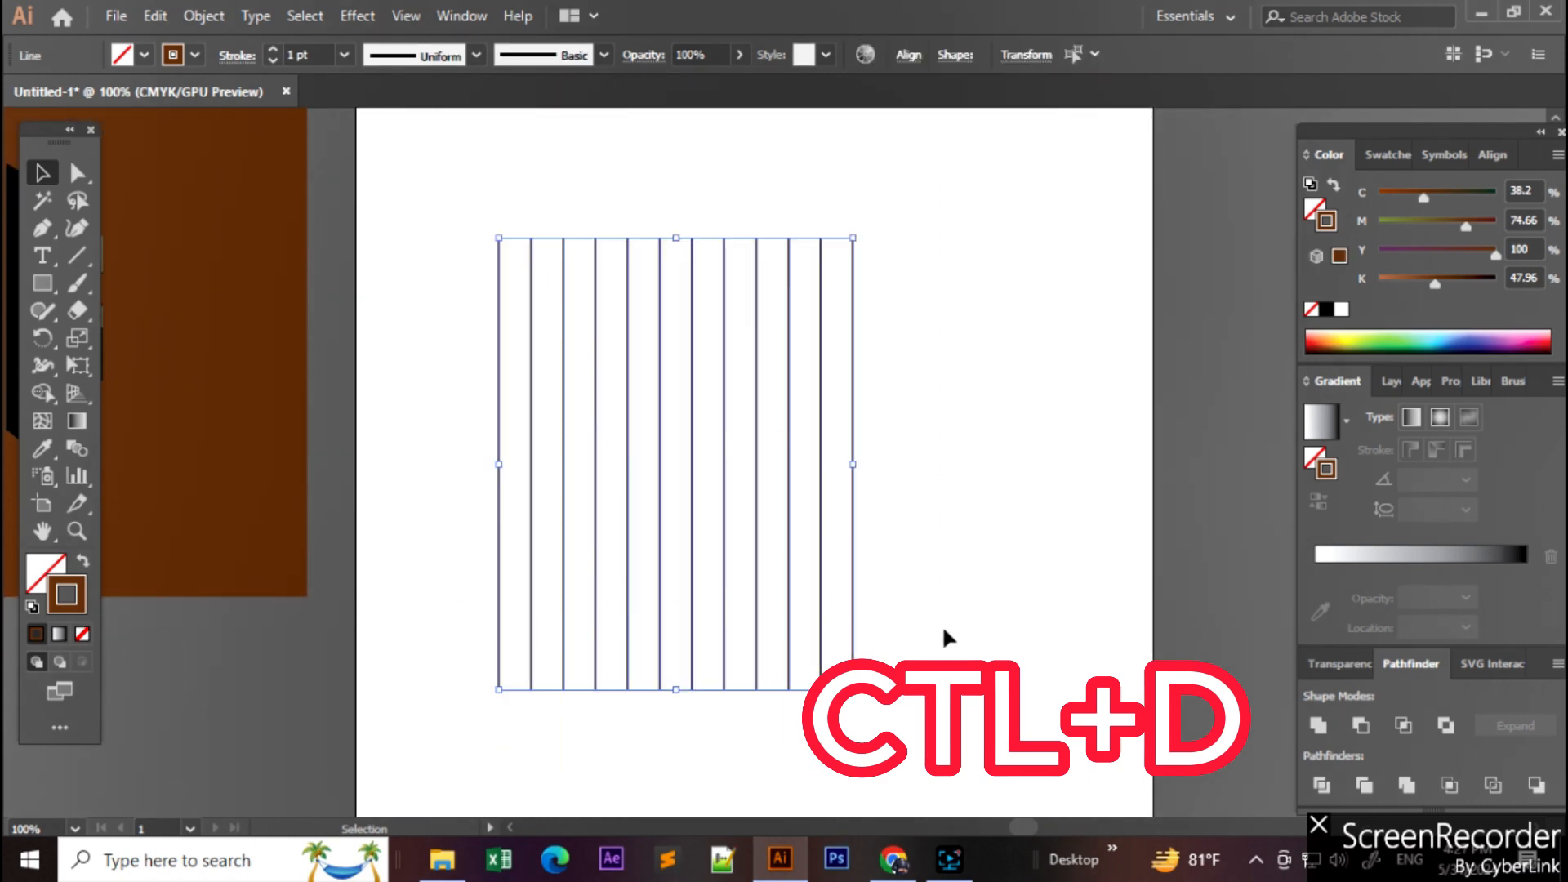
key(ctrl+g)
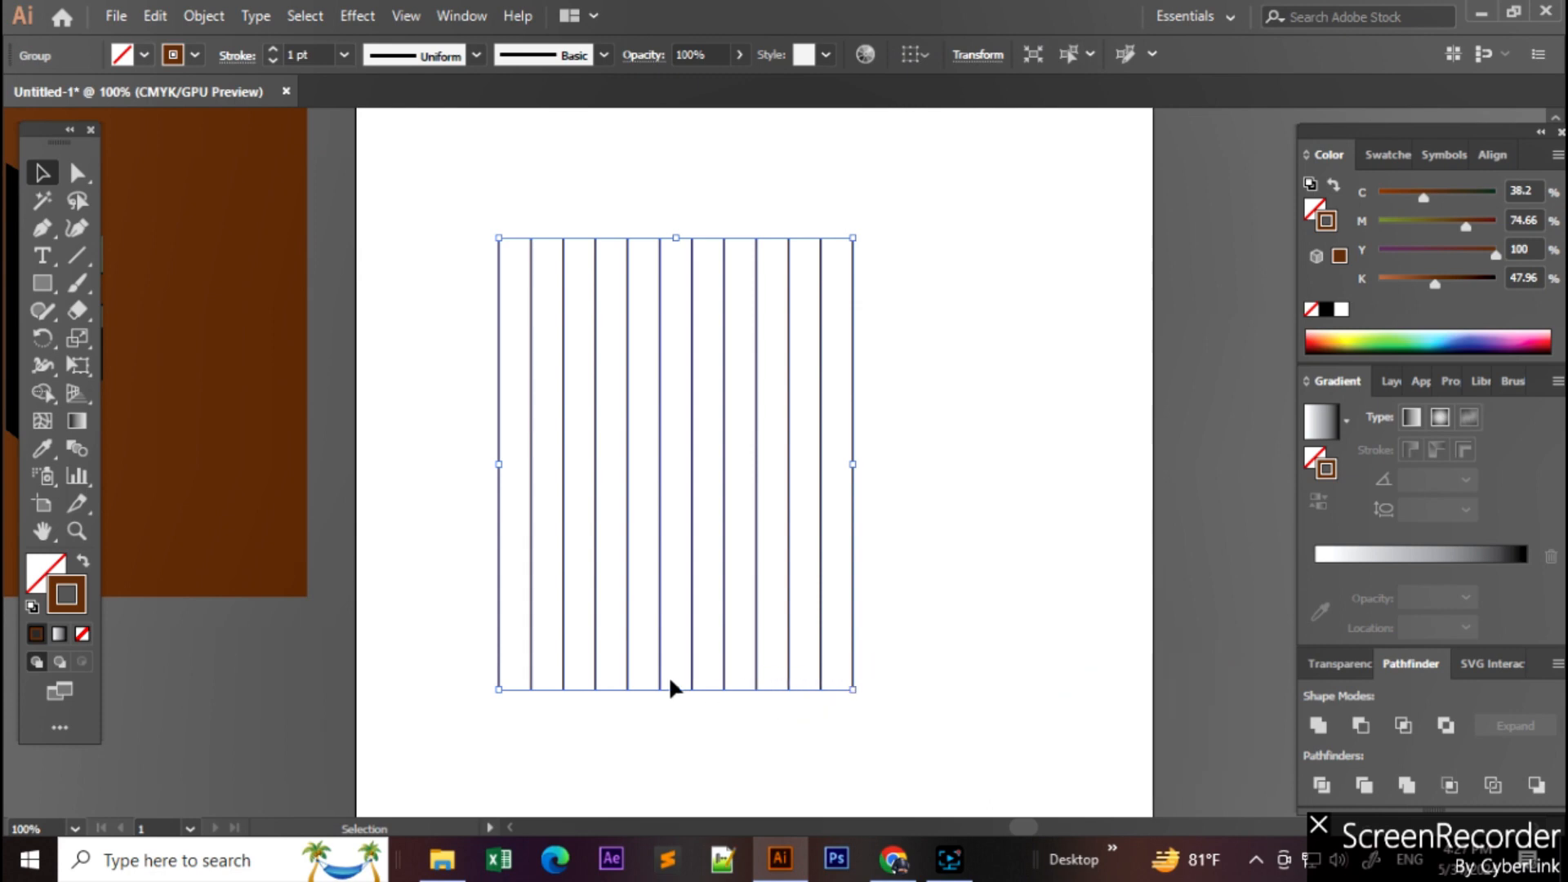
scroll(731, 710, down, 1)
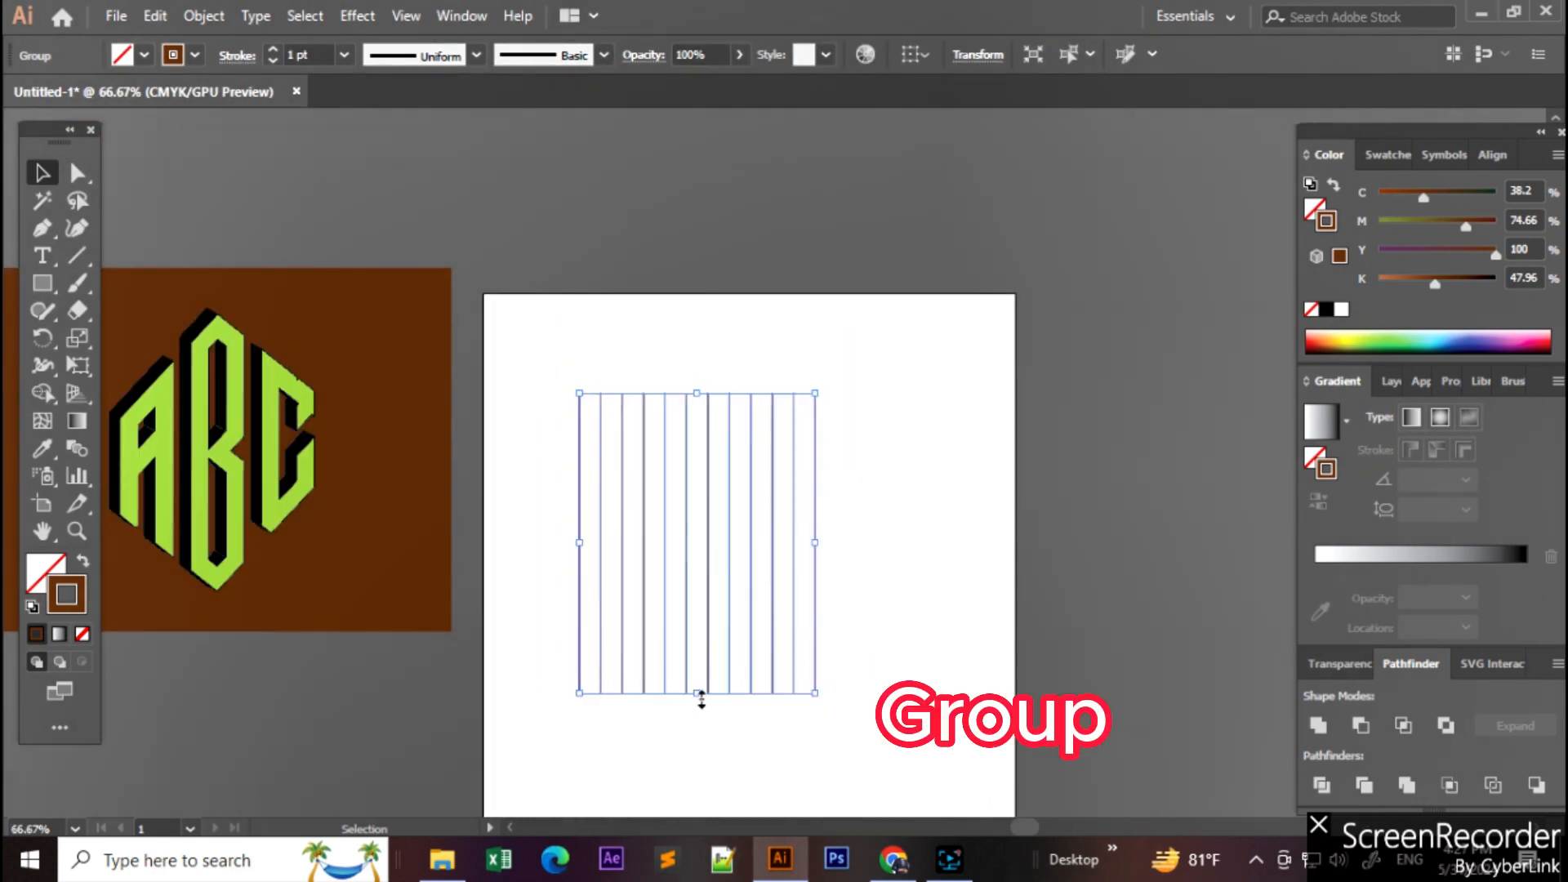
drag(697, 696, 704, 799)
key(a)
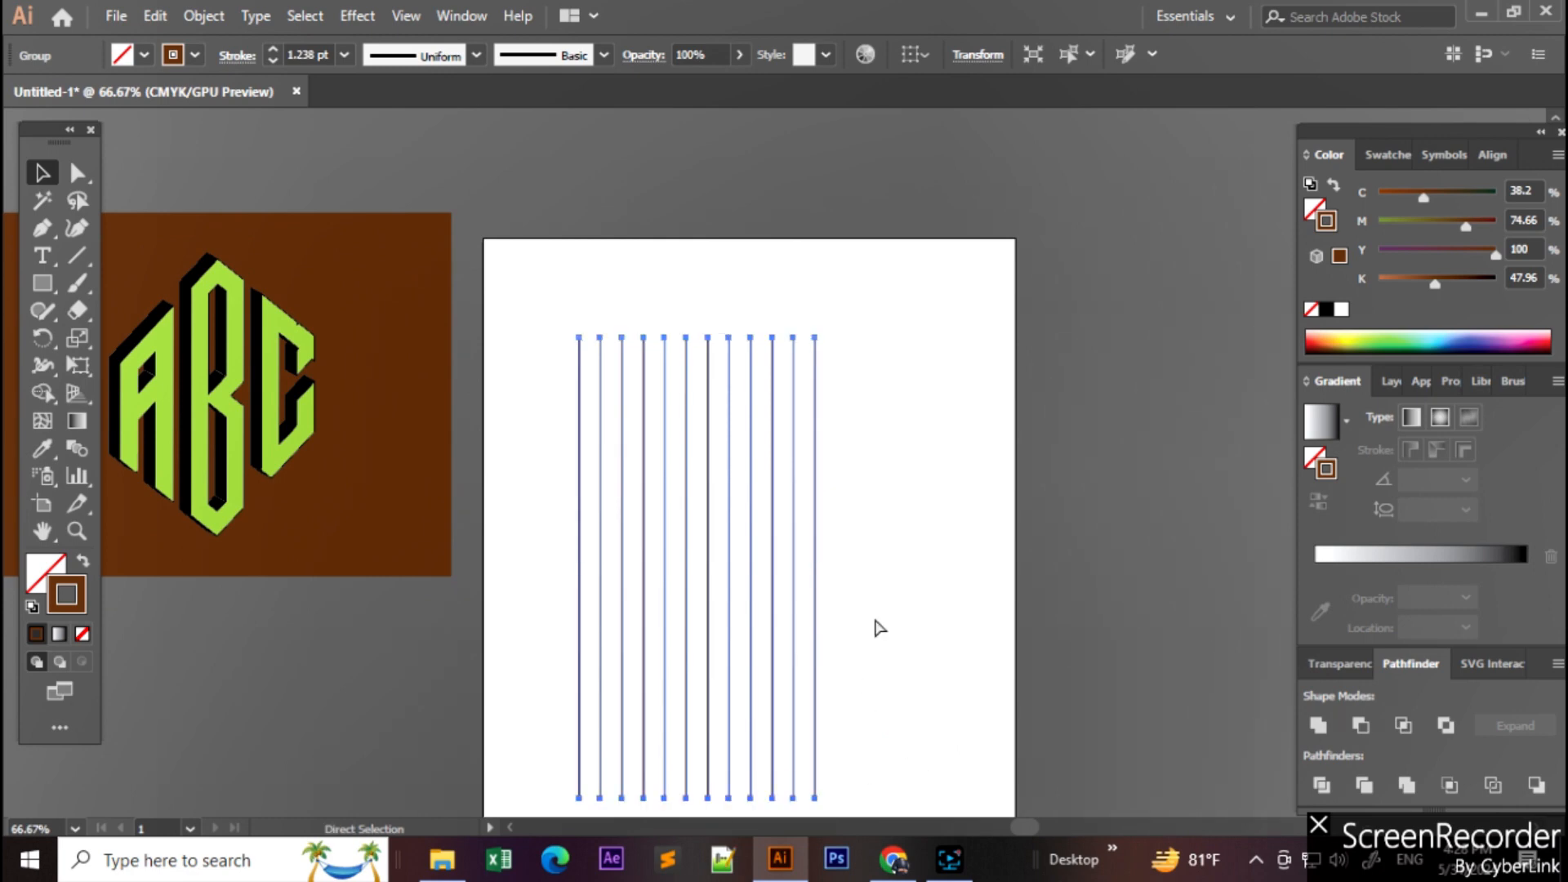
Step: Copy the line group in front and rotate the copy into diagonals running between the opposite corners of the vertical group
scroll(875, 621, up, 1)
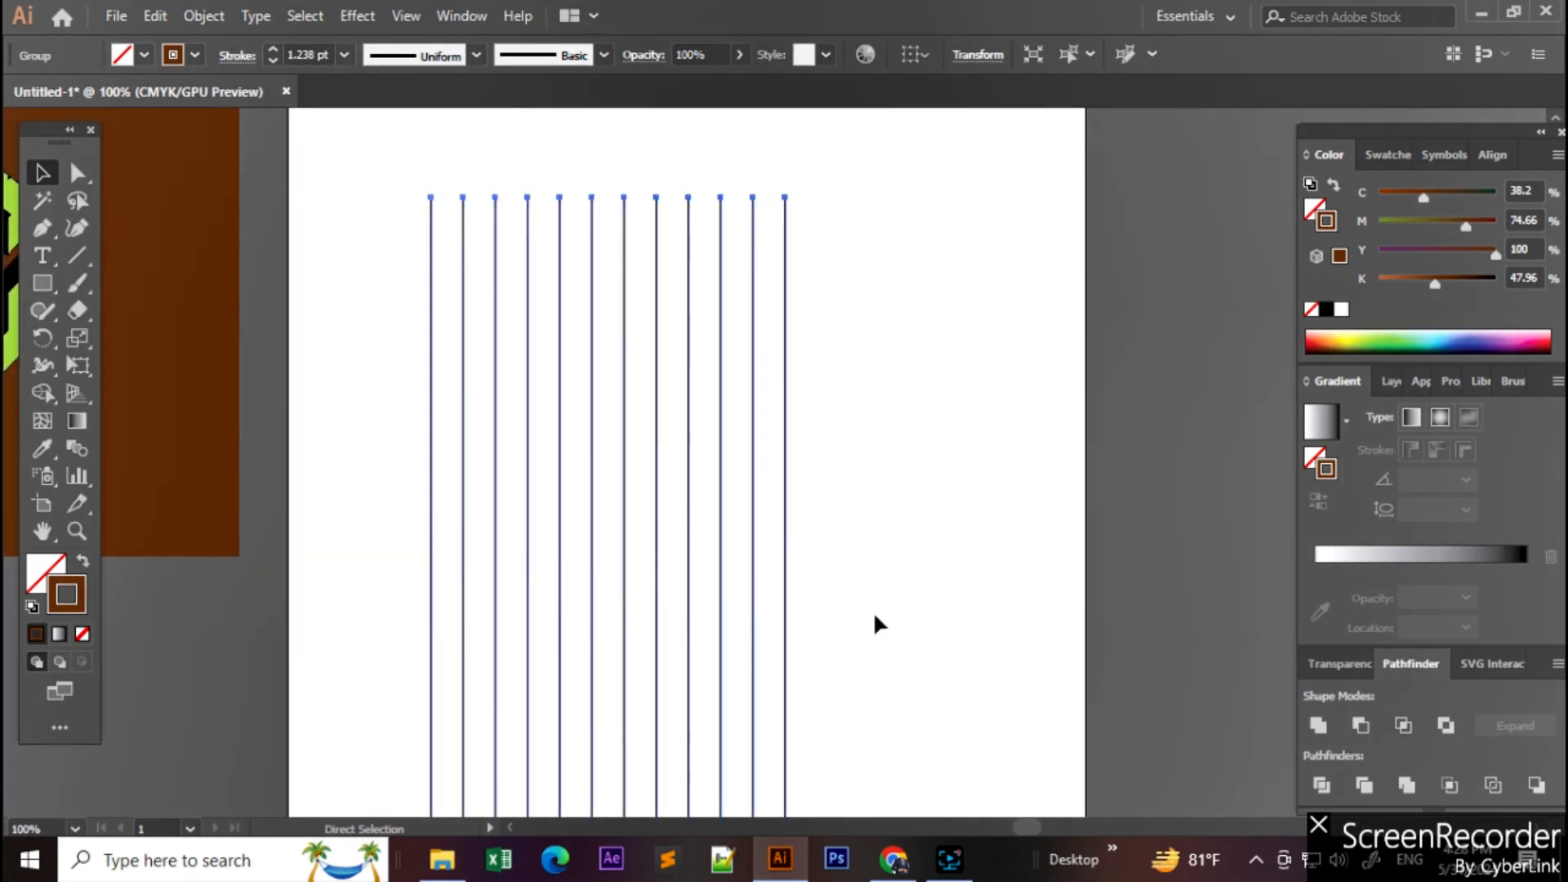
key(v)
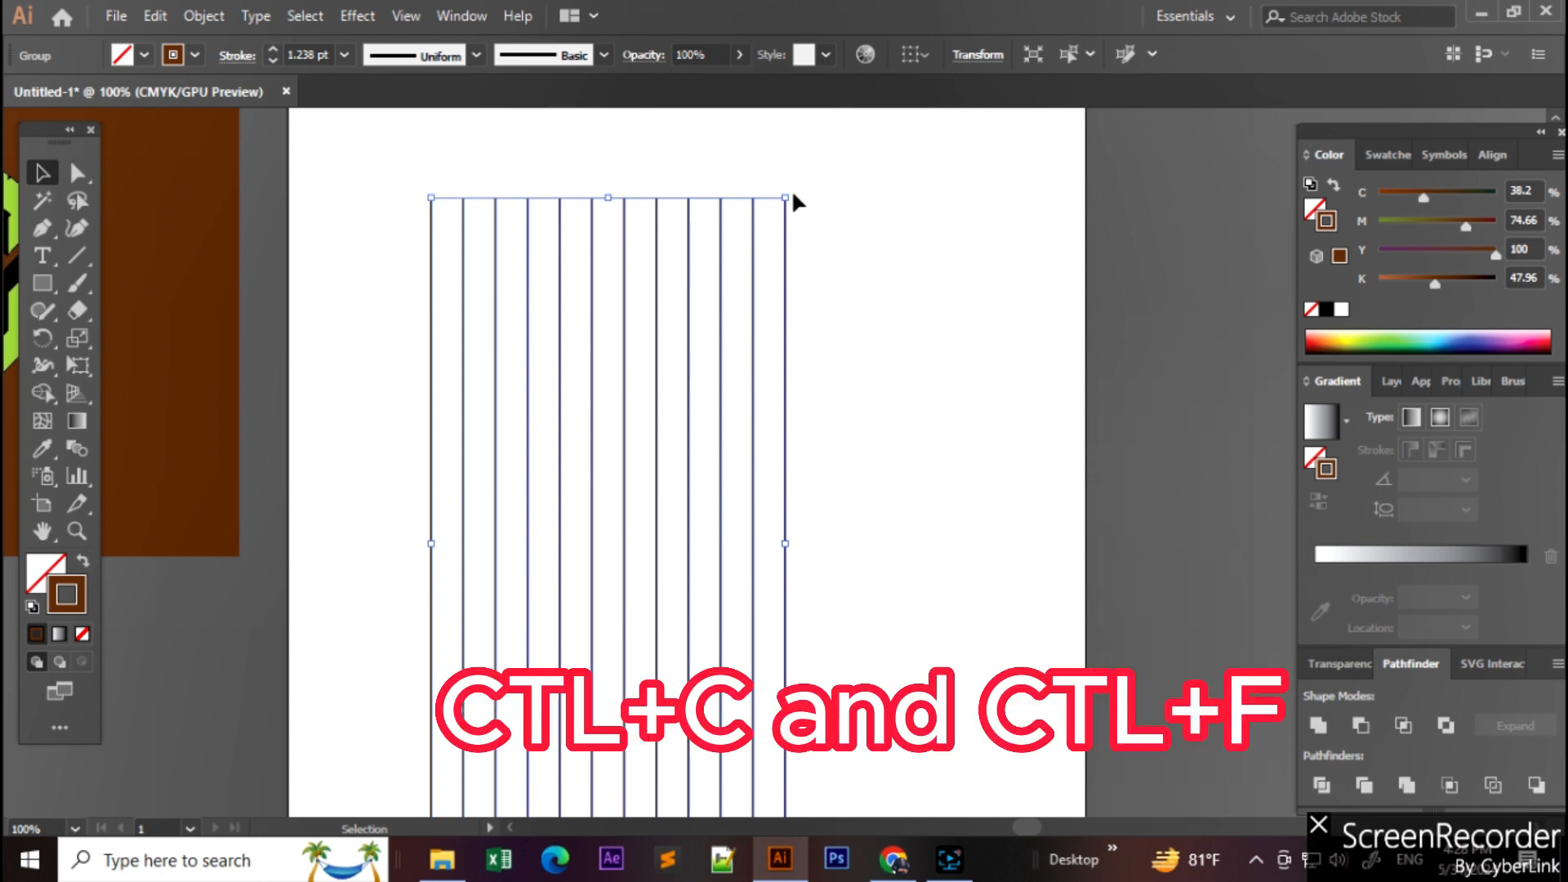
drag(799, 196, 650, 783)
scroll(476, 249, up, 3)
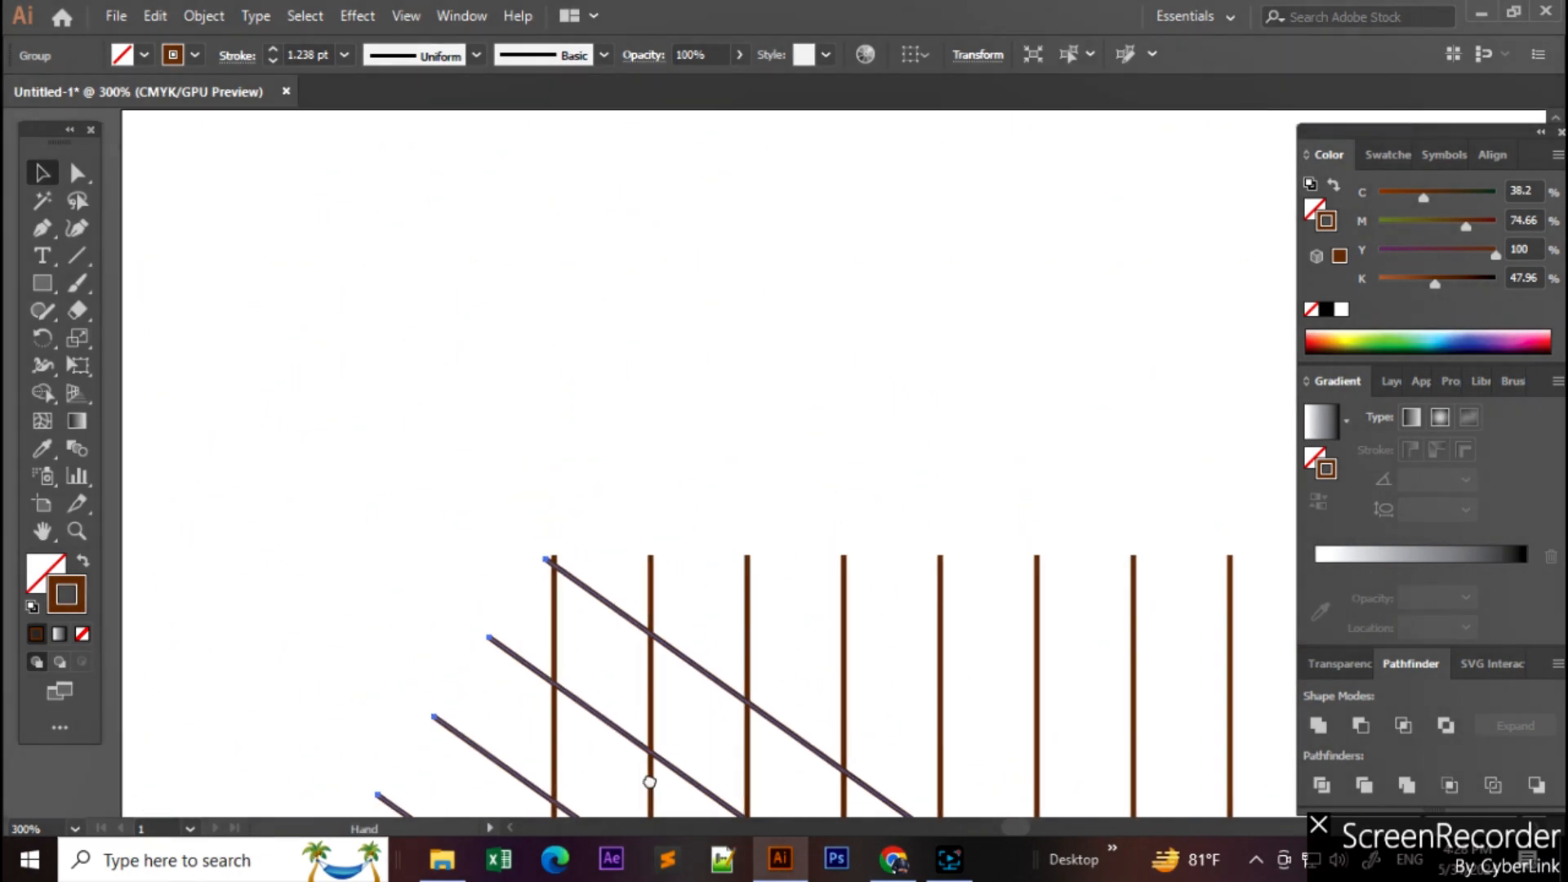
scroll(642, 662, up, 4)
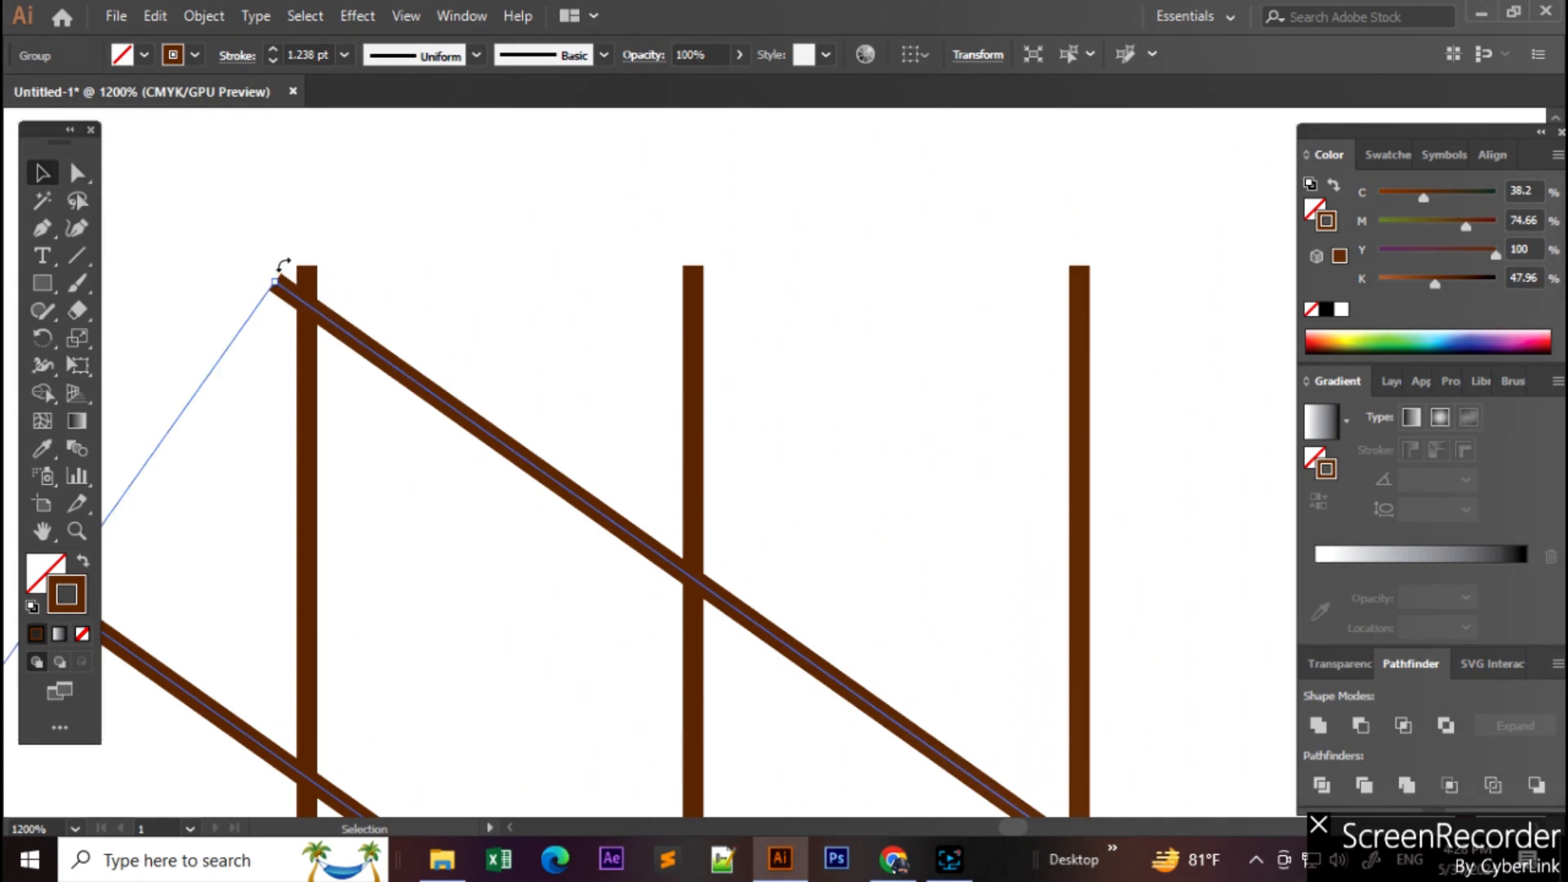
drag(286, 270, 340, 270)
scroll(854, 505, down, 4)
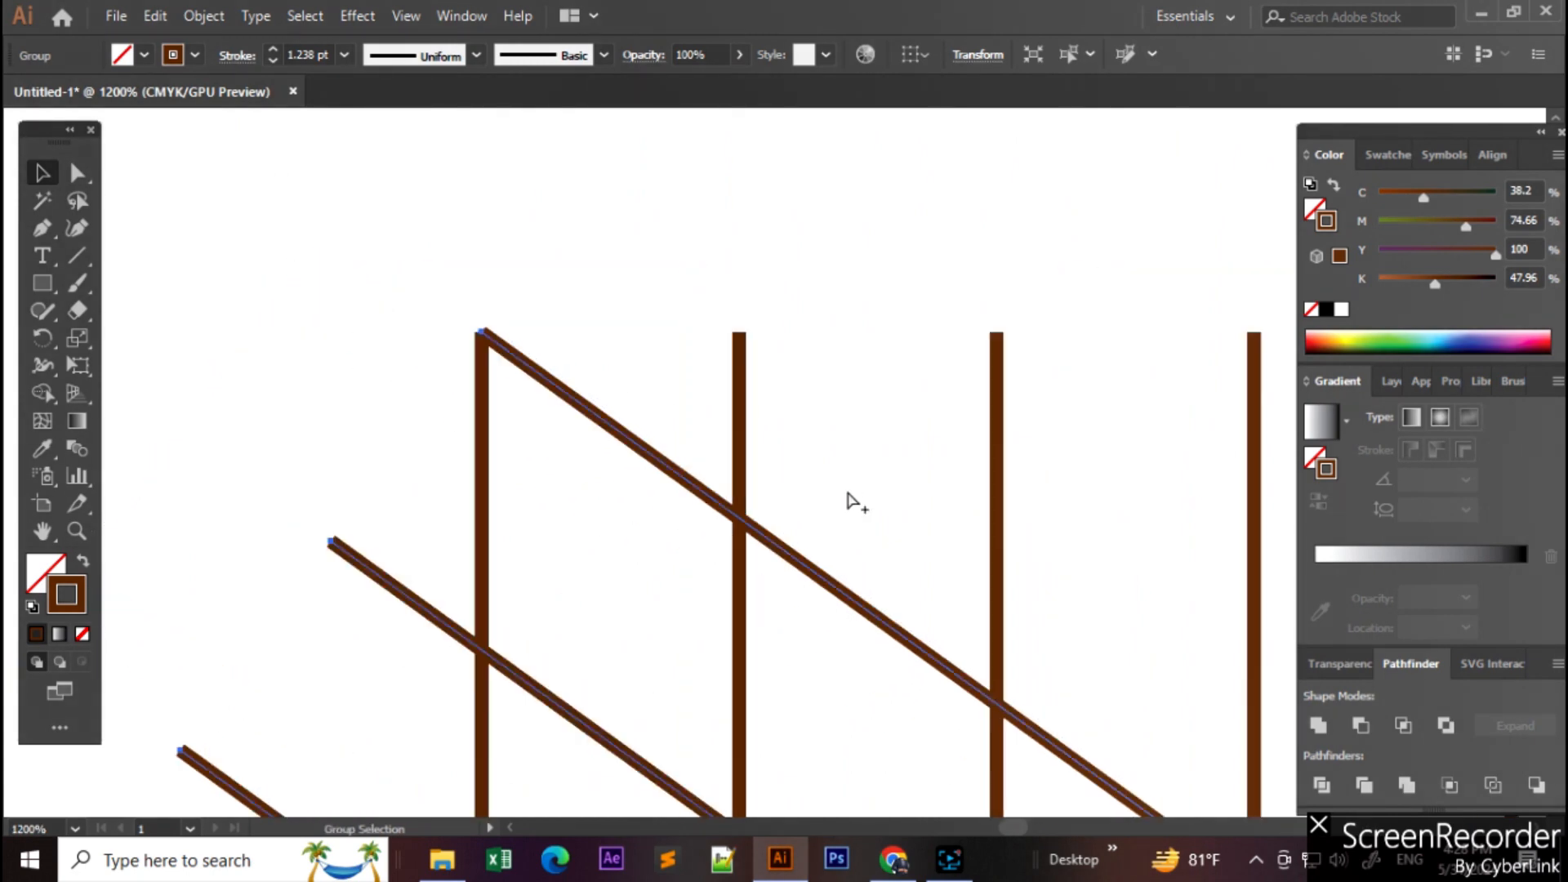
scroll(864, 513, down, 3)
scroll(1051, 665, down, 4)
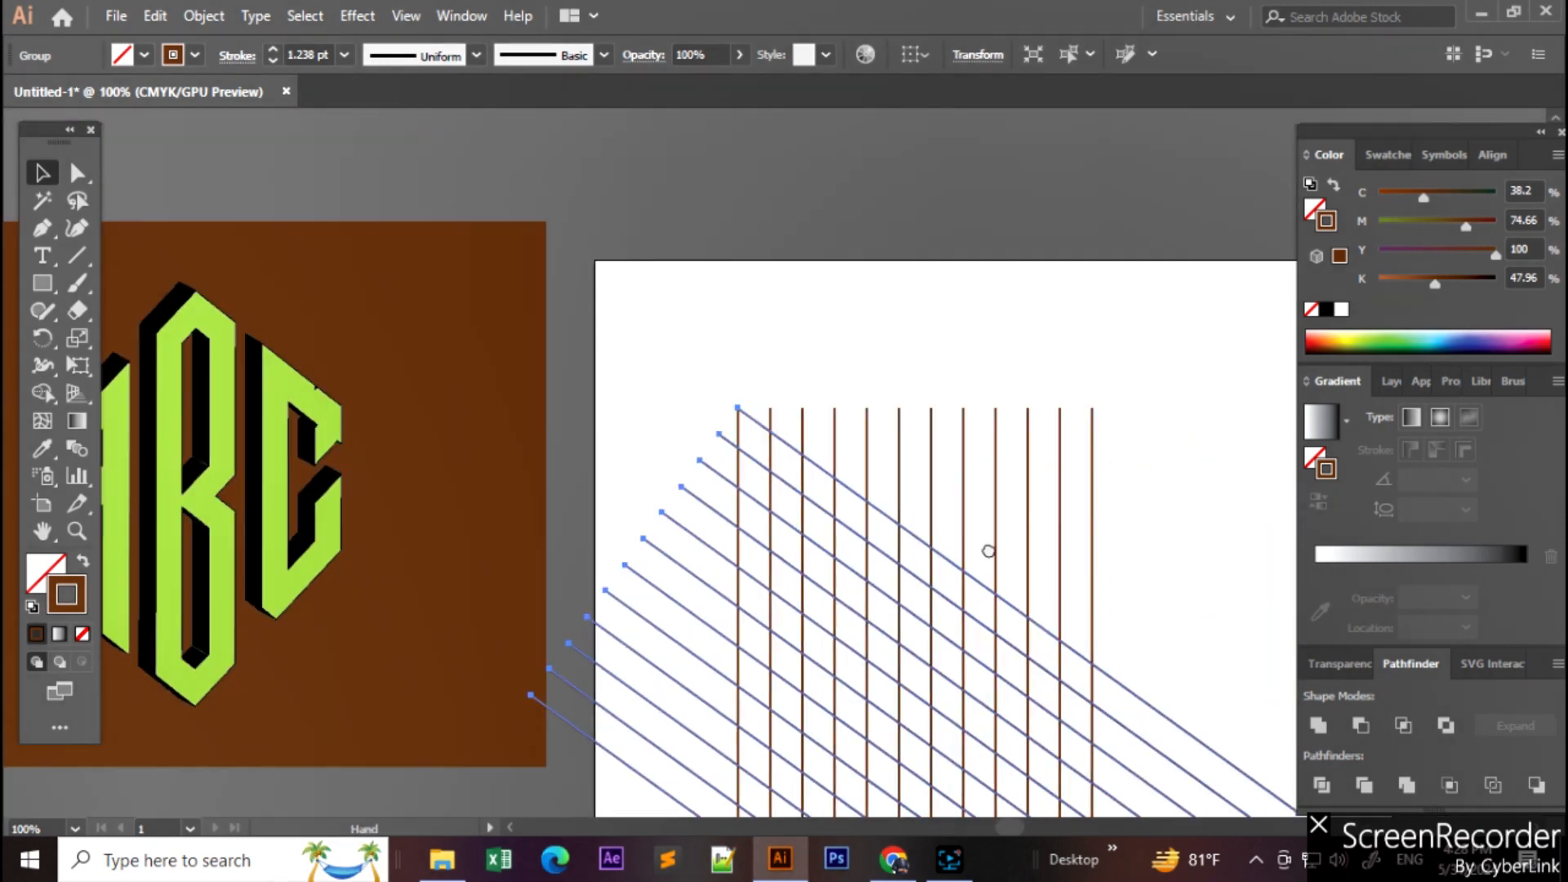
scroll(935, 572, down, 1)
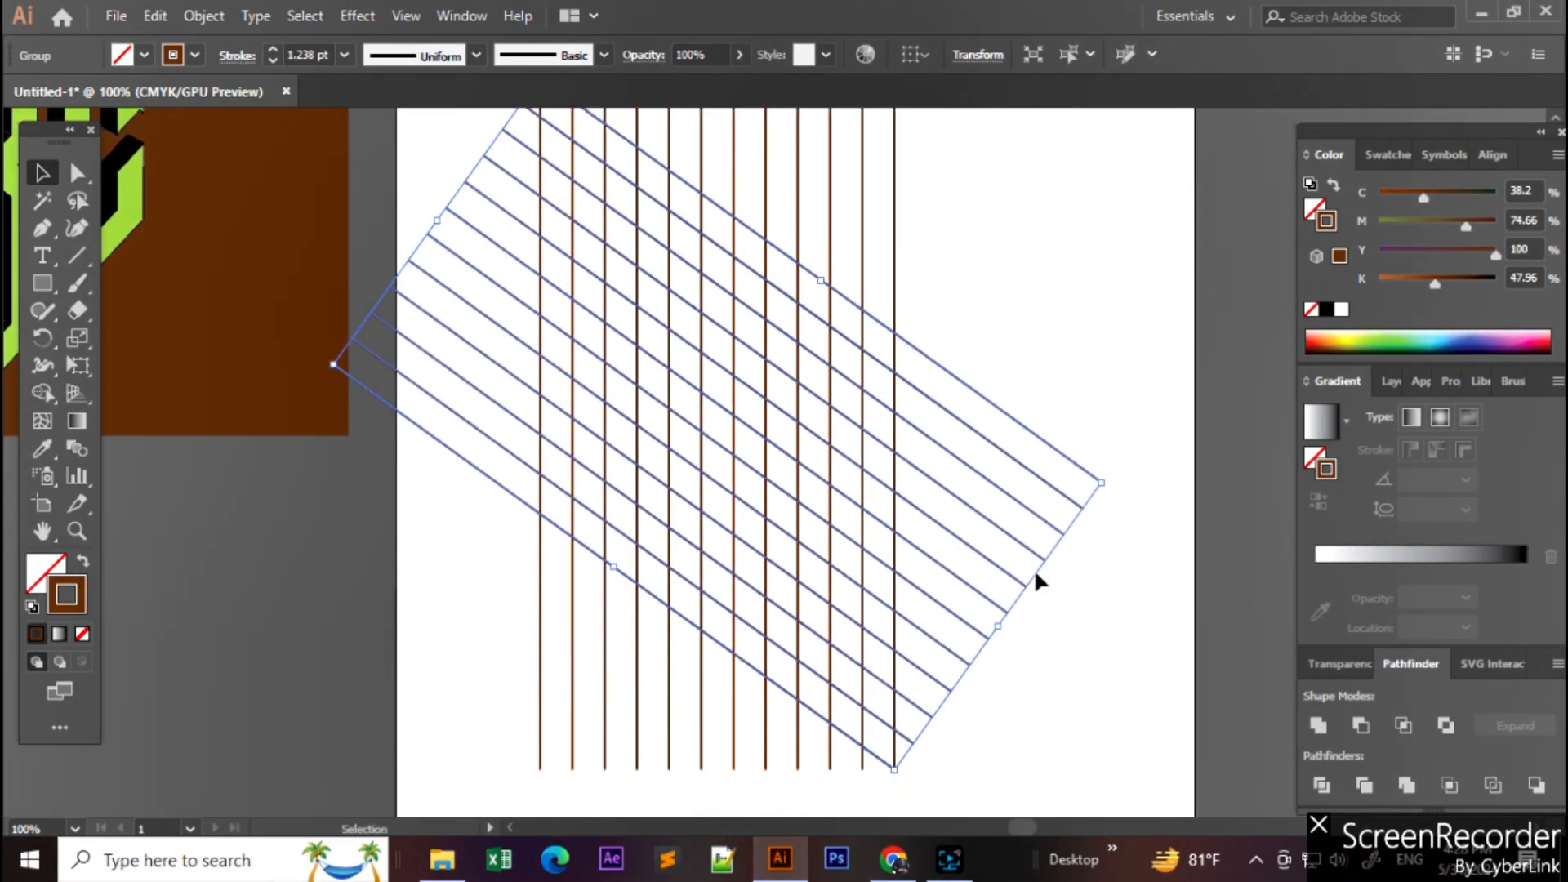
Step: Reflect a copy of the diagonal line group across the vertical axis to form a crossing grid
right_click(983, 392)
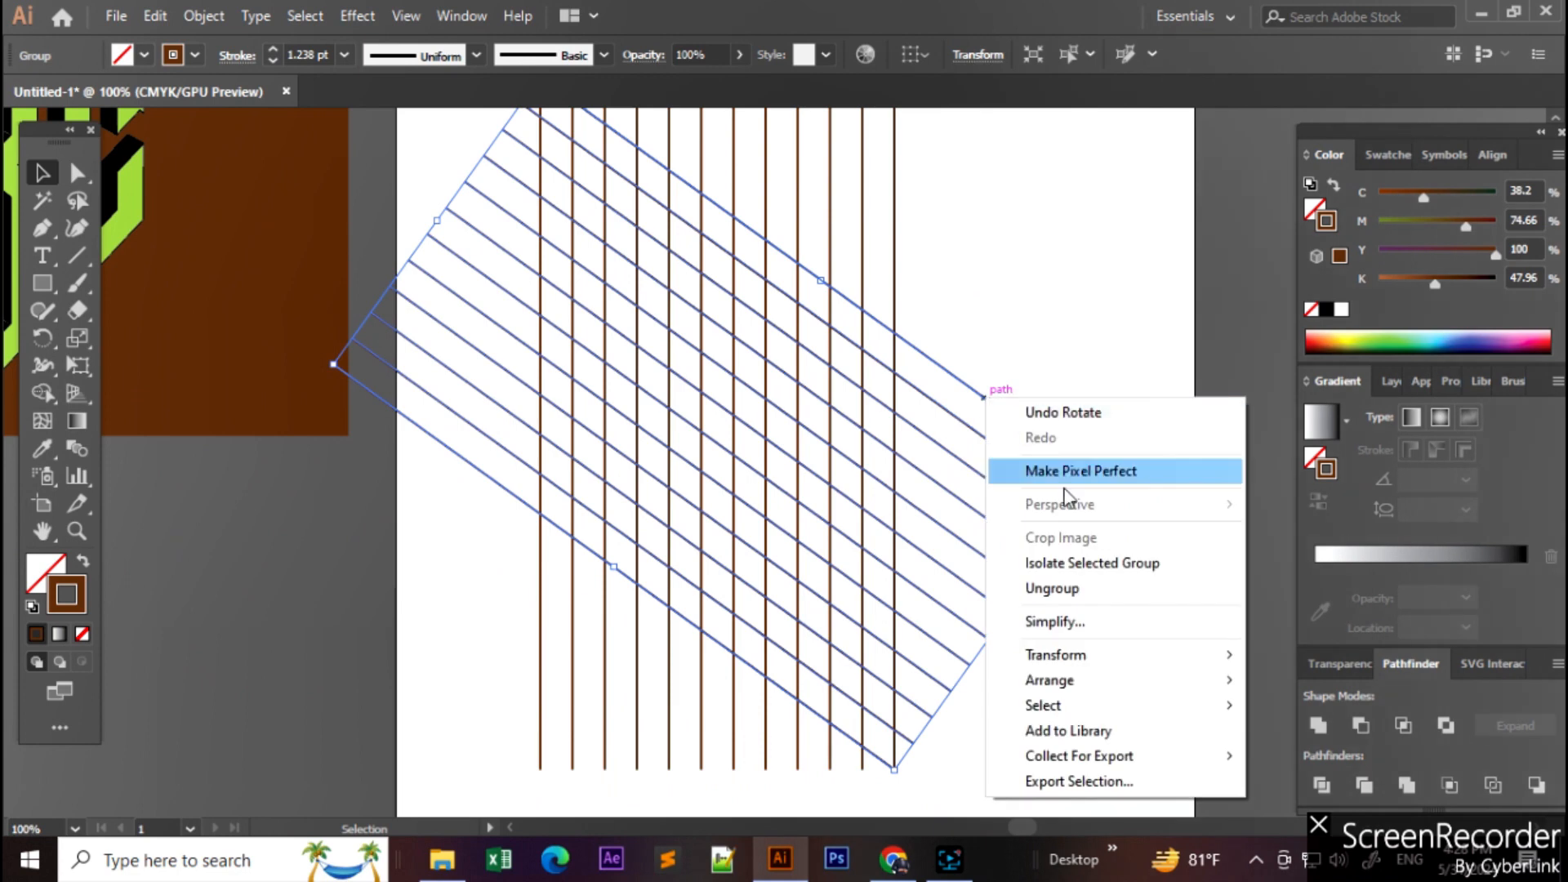
mouse_move(1072, 655)
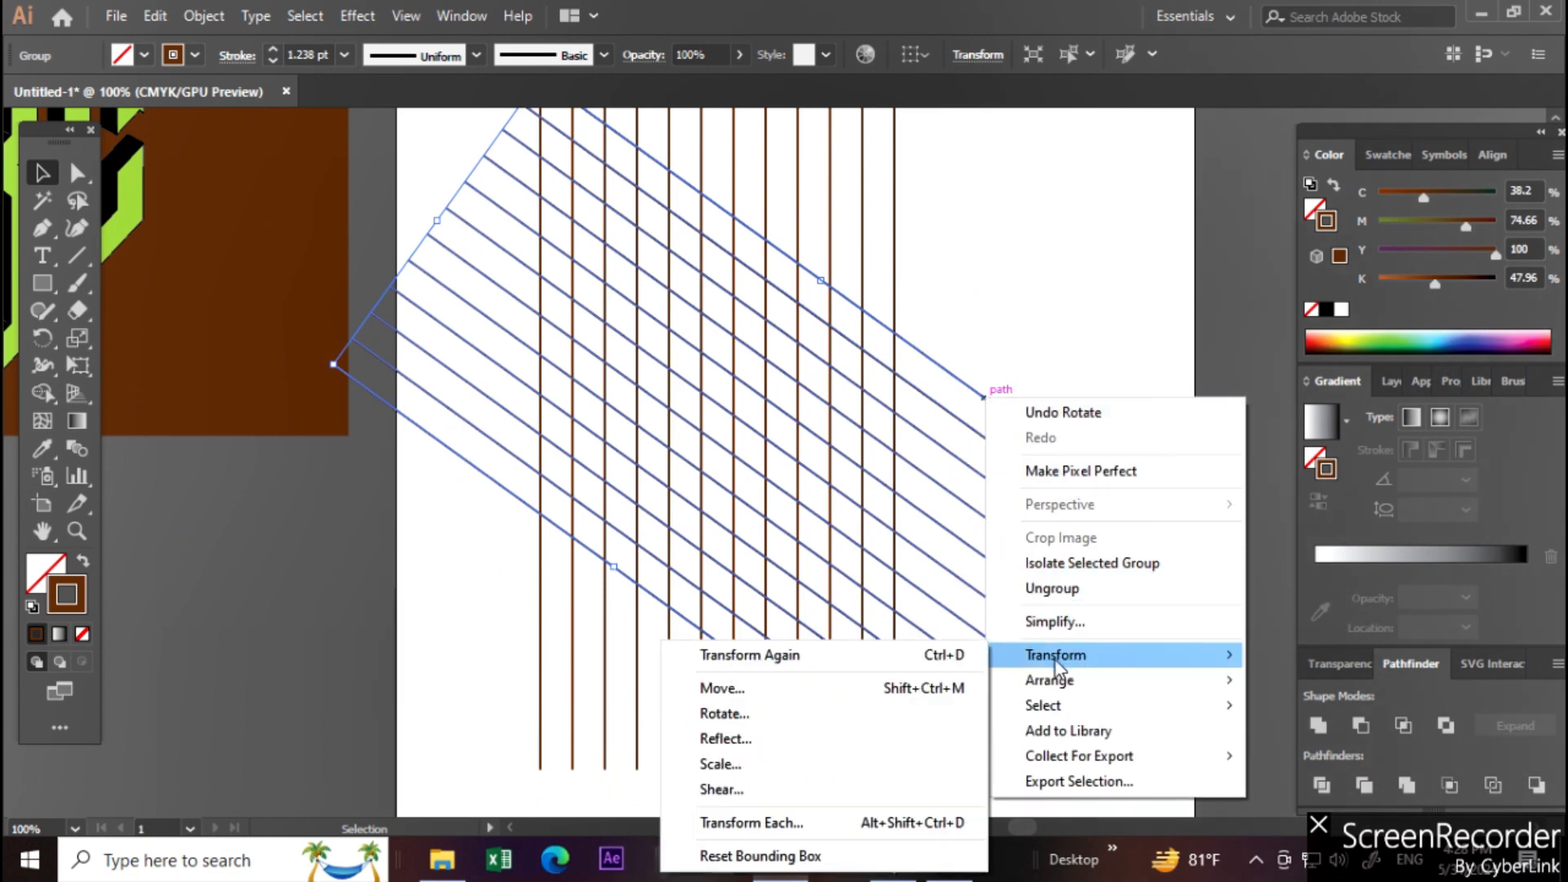
click(772, 745)
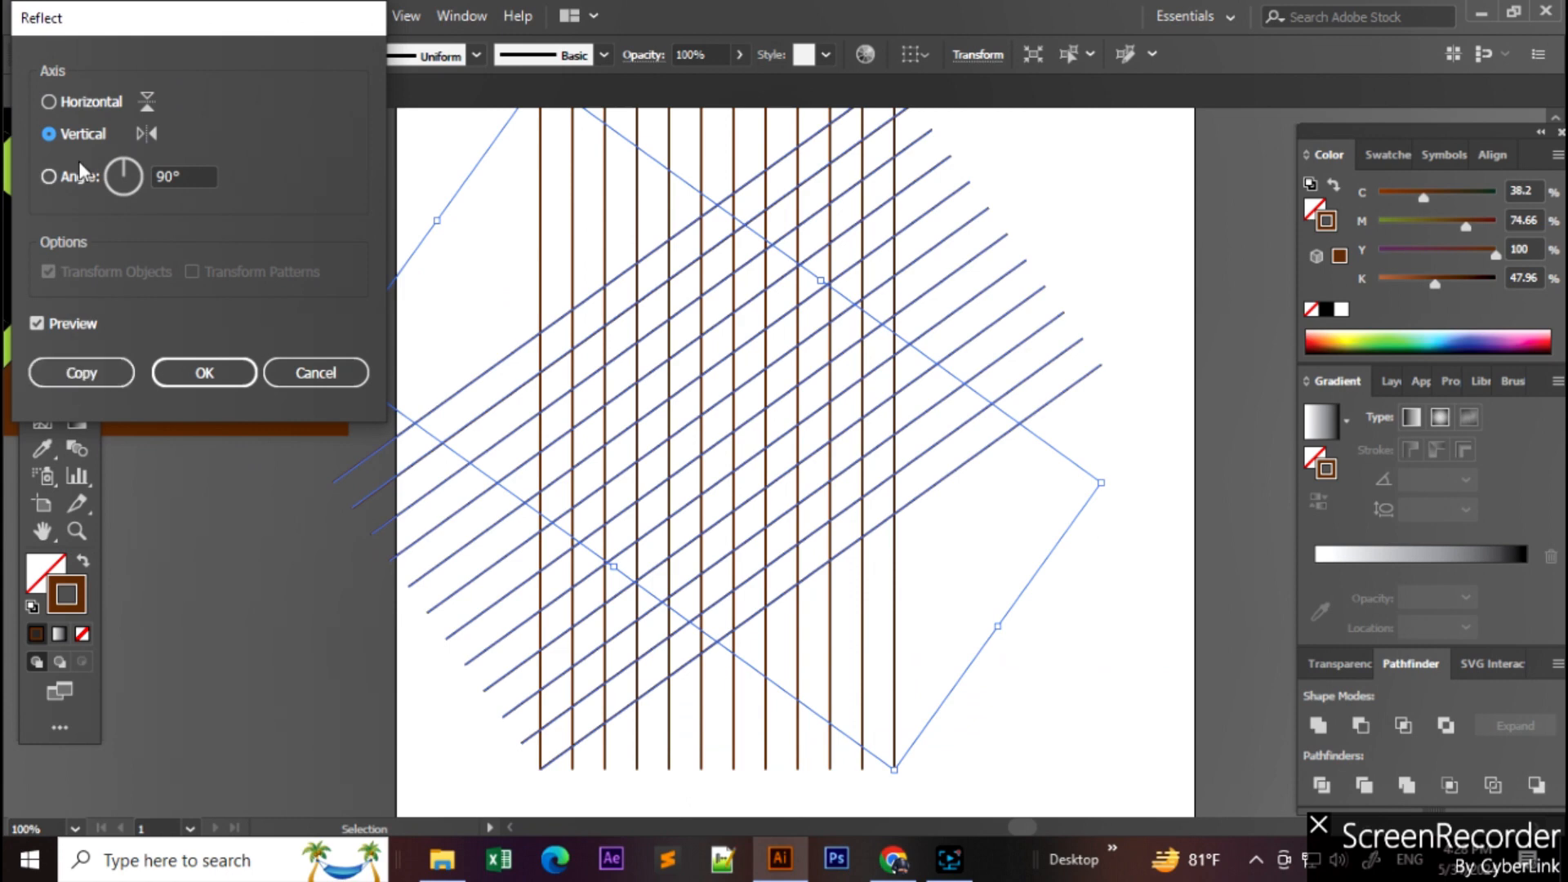
click(82, 372)
key(ctrl+minus)
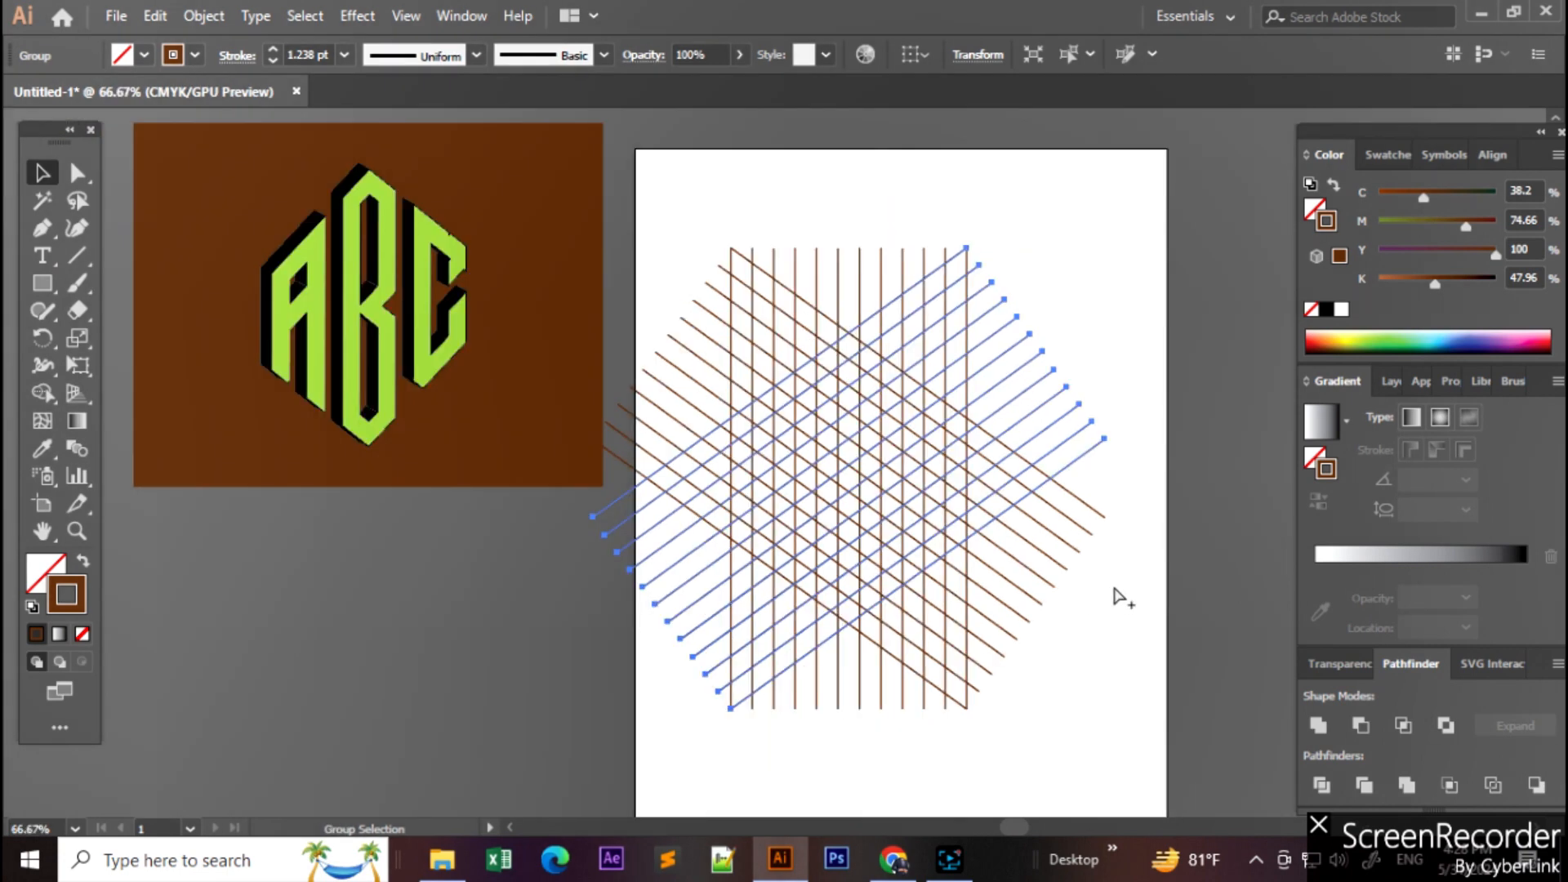
Step: Group all three sets of grid lines together and move the grid to the horizontal centre of the artboard
click(1140, 582)
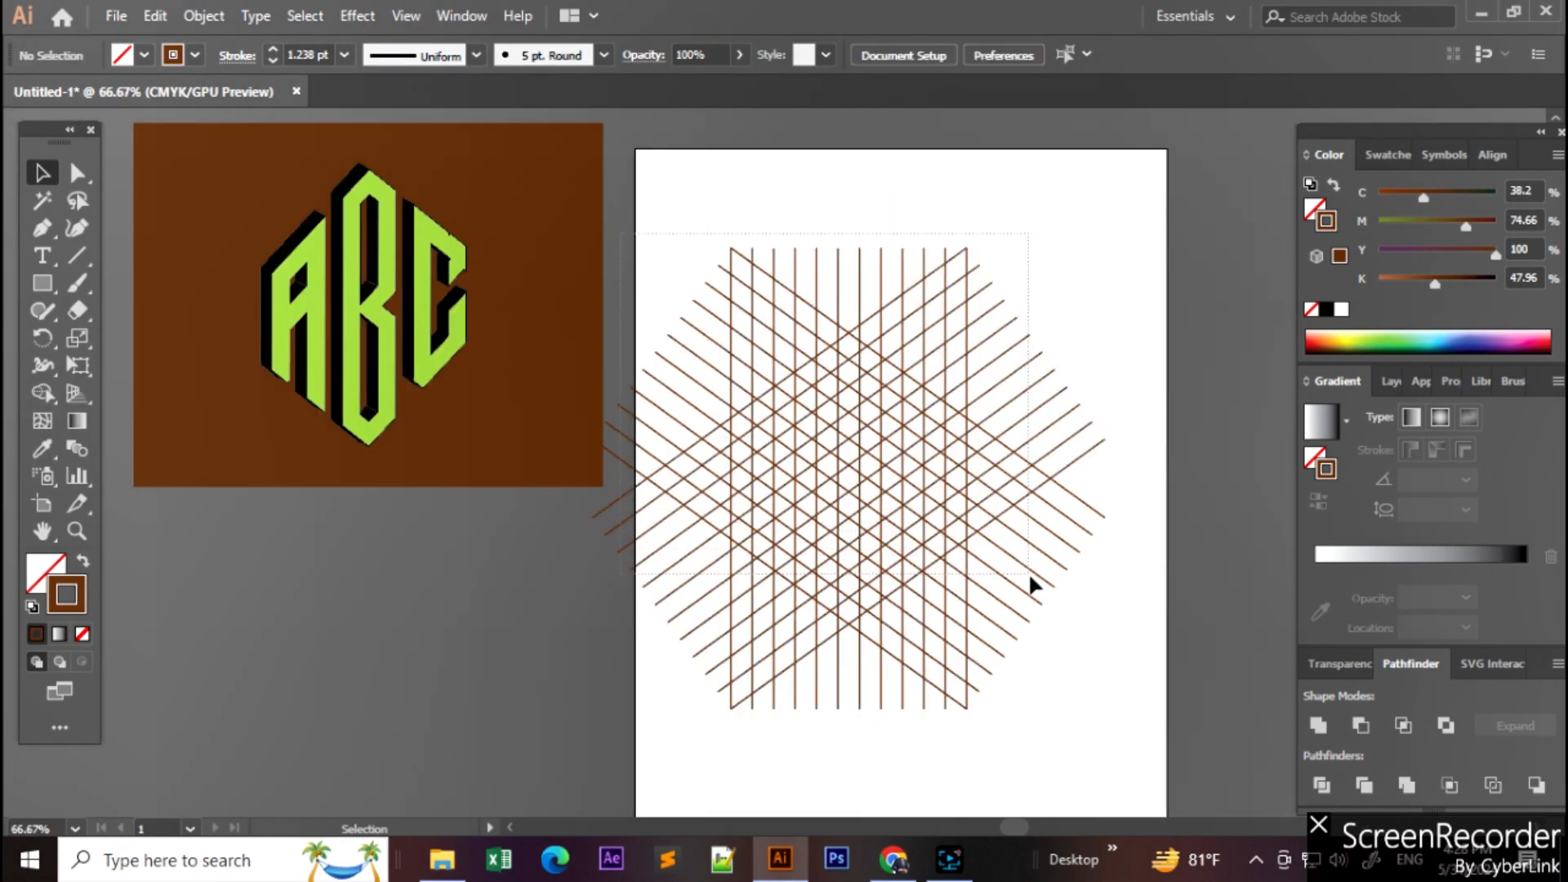
key(ctrl+a)
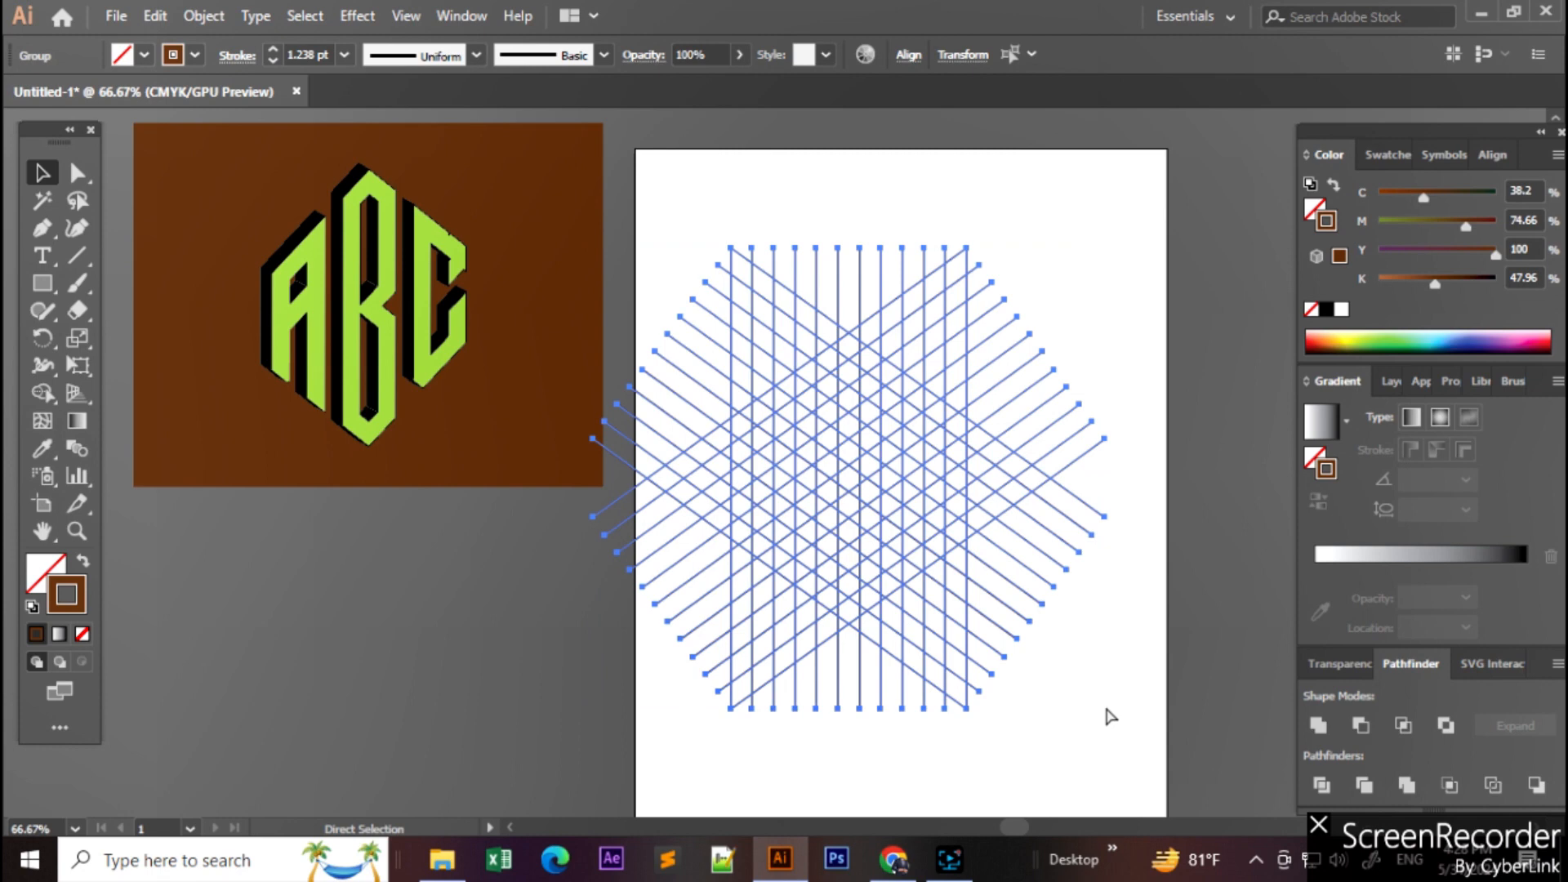
click(1111, 628)
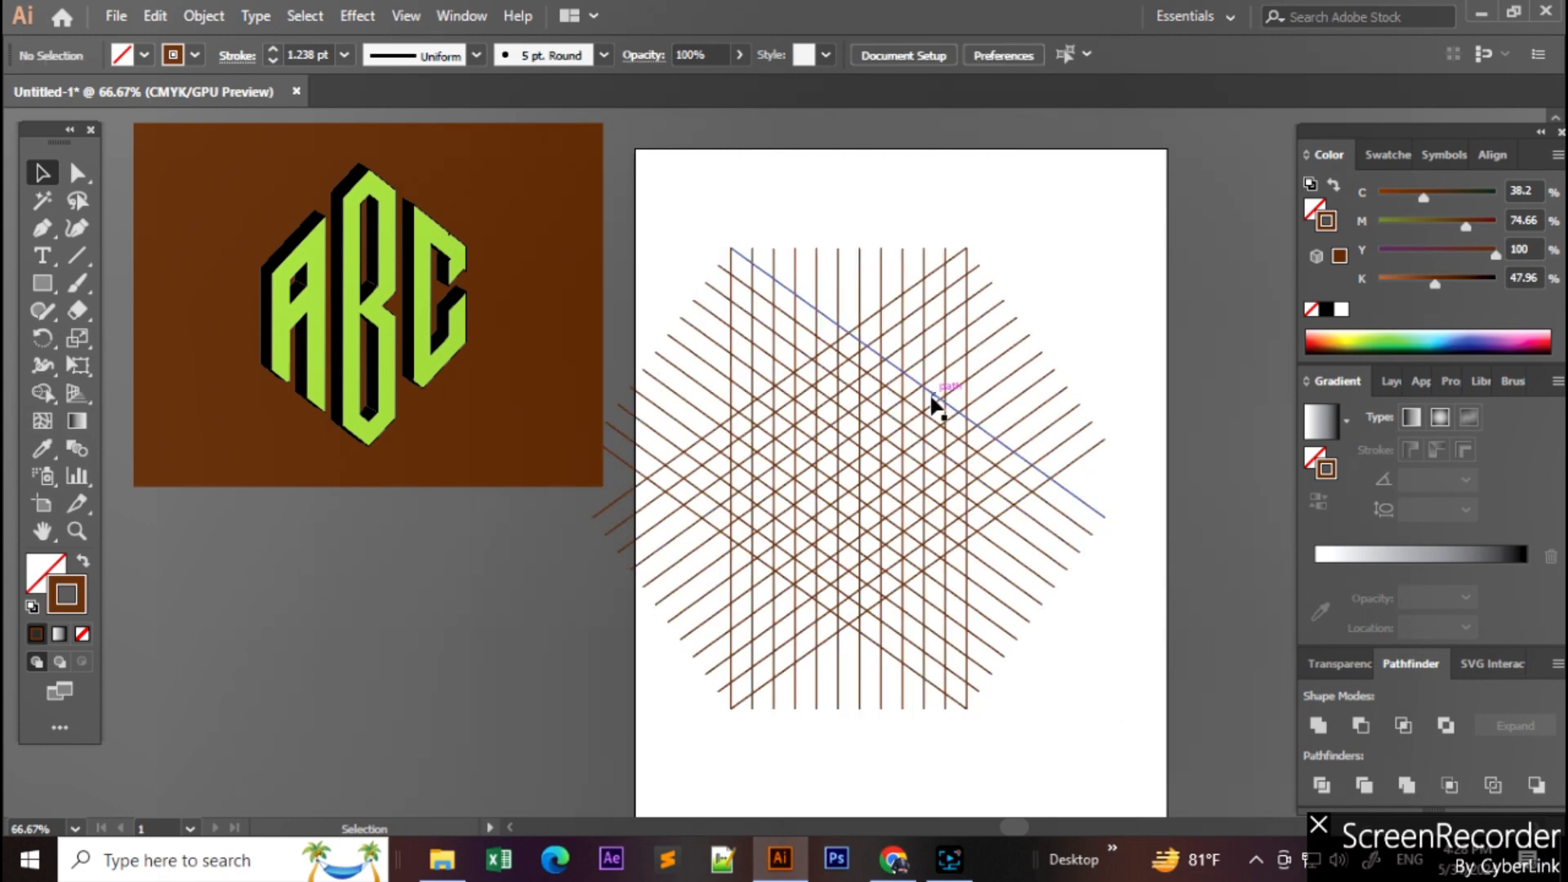
drag(872, 431, 942, 522)
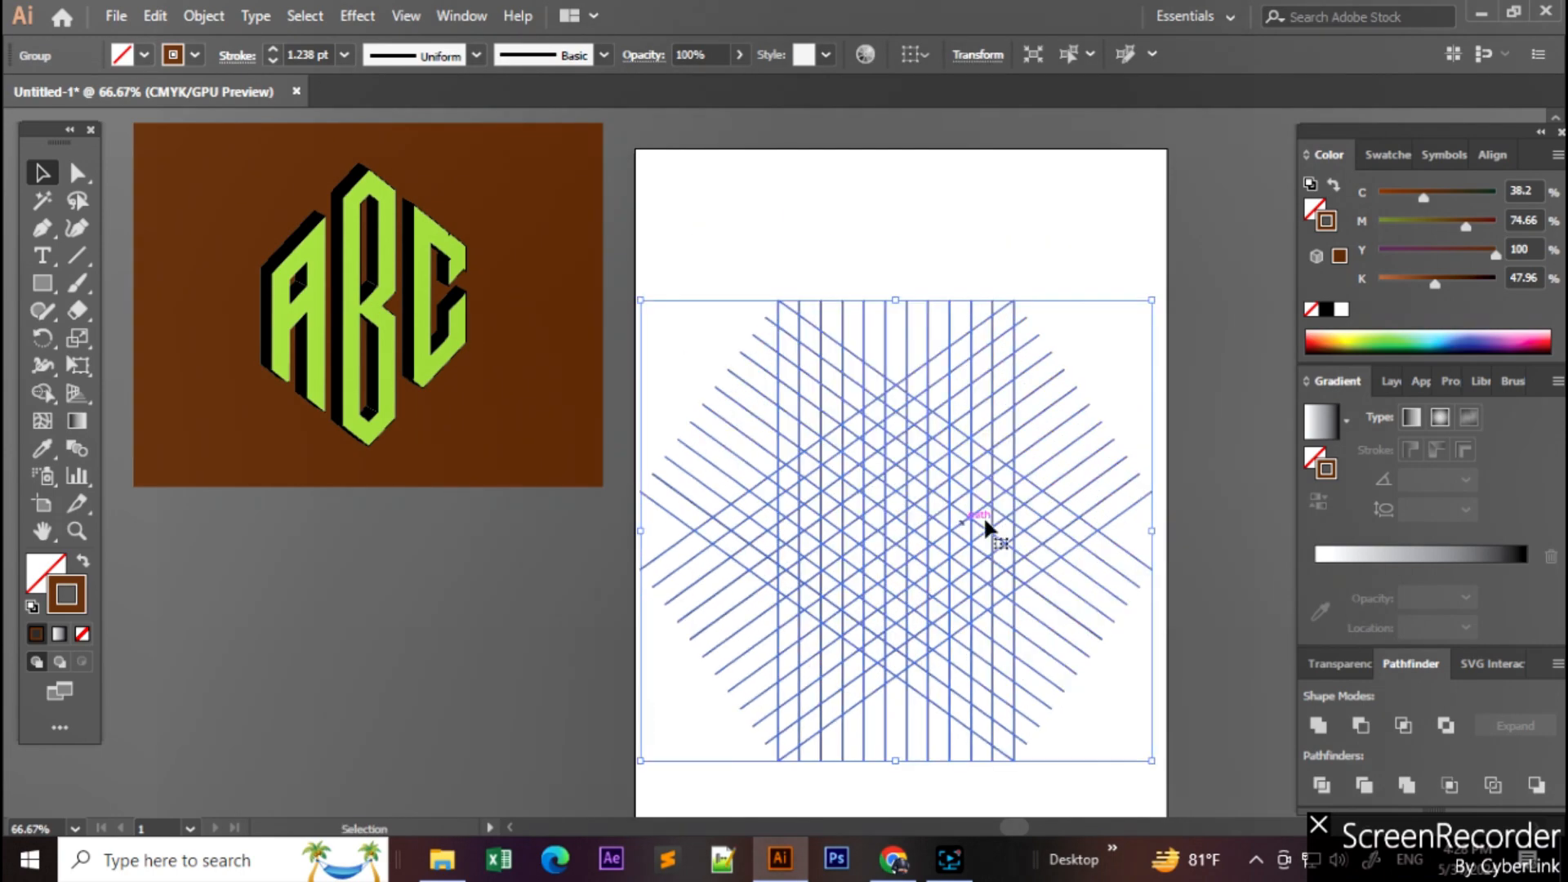
click(1192, 498)
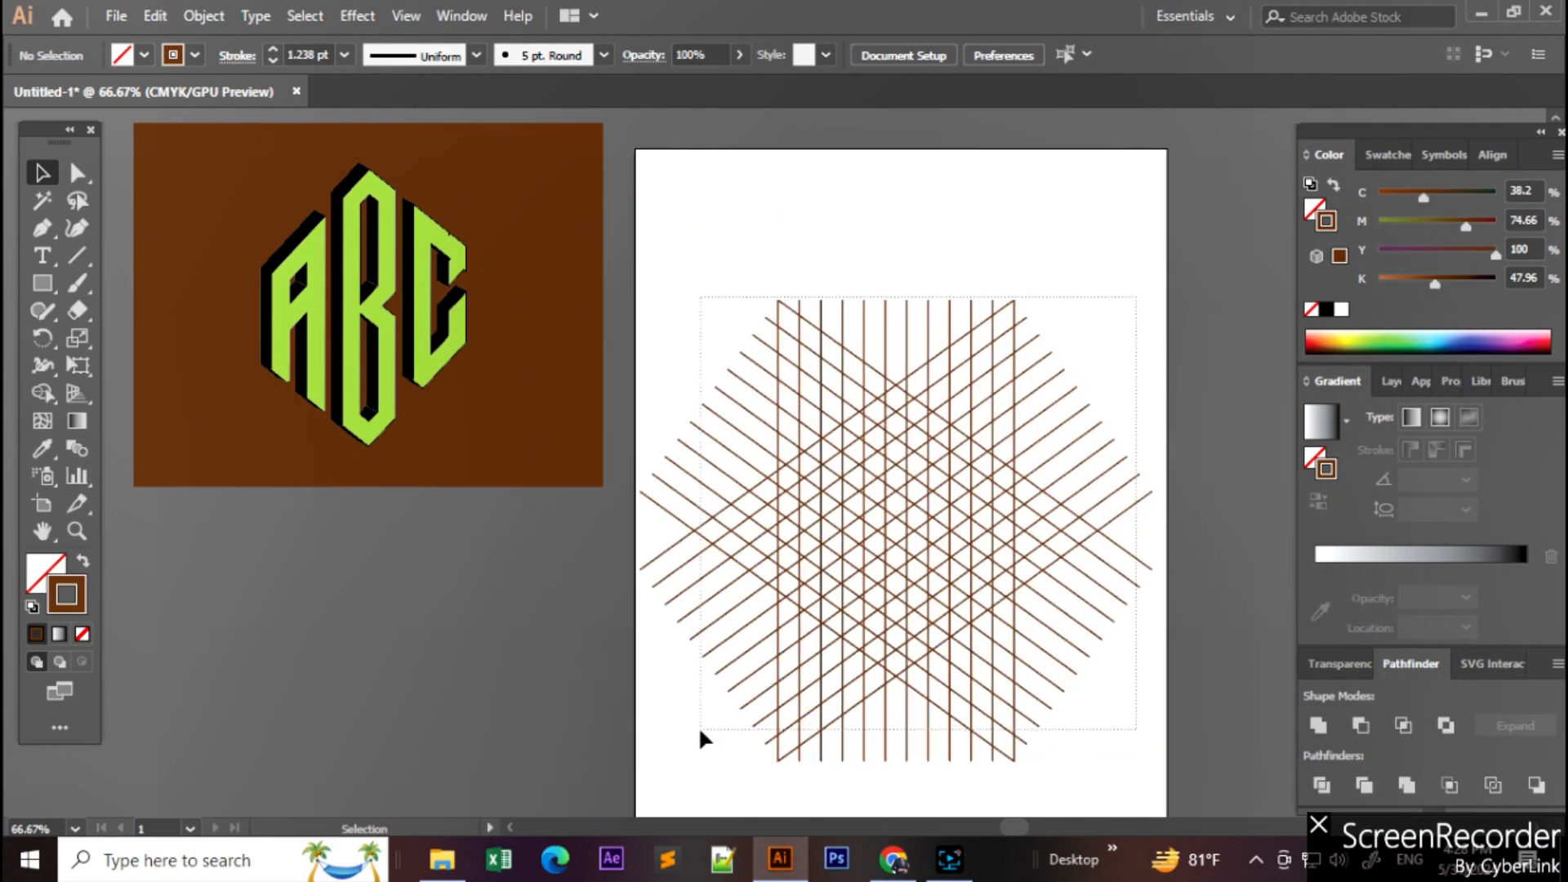
Step: Select the grid and merge cells in its leftmost column with Shape Builder to form the letter A's left stem
drag(700, 735, 1103, 693)
scroll(1085, 658, up, 2)
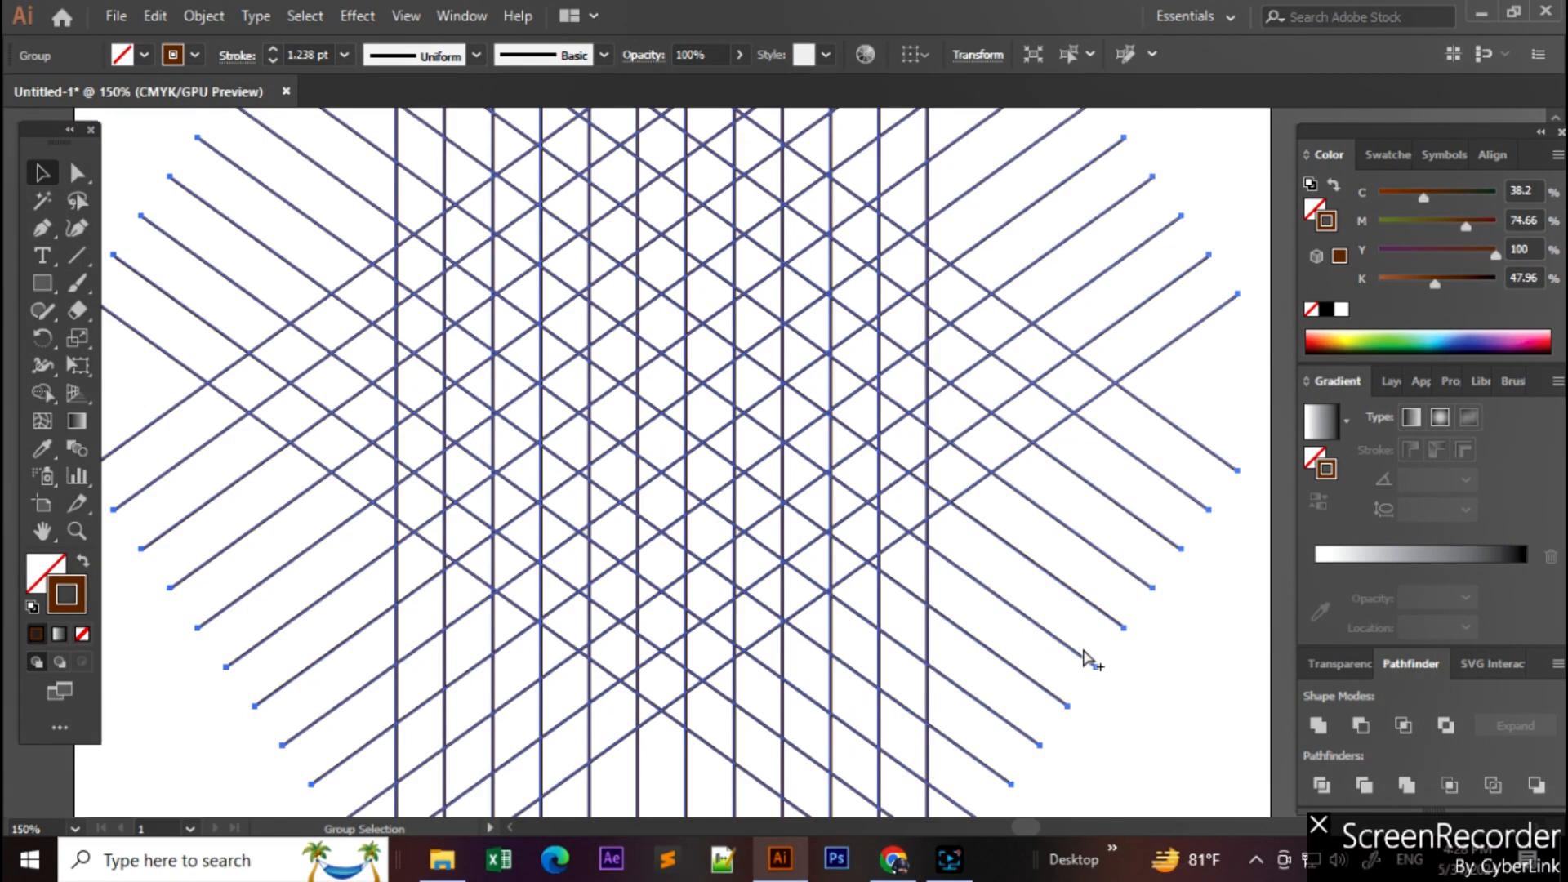
scroll(1086, 658, down, 1)
scroll(1085, 658, up, 1)
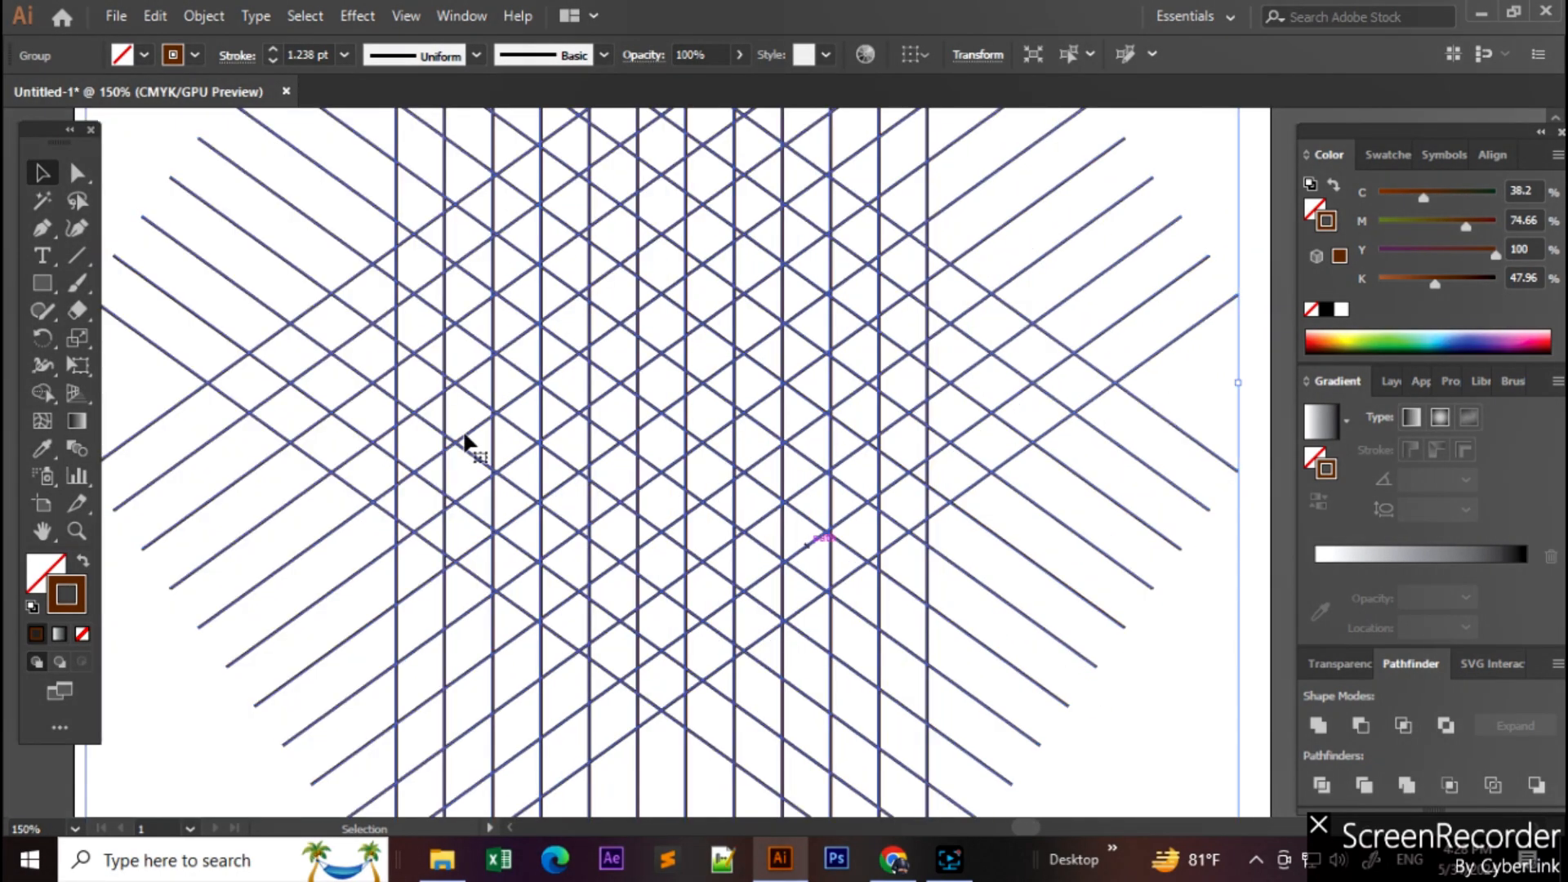
click(38, 395)
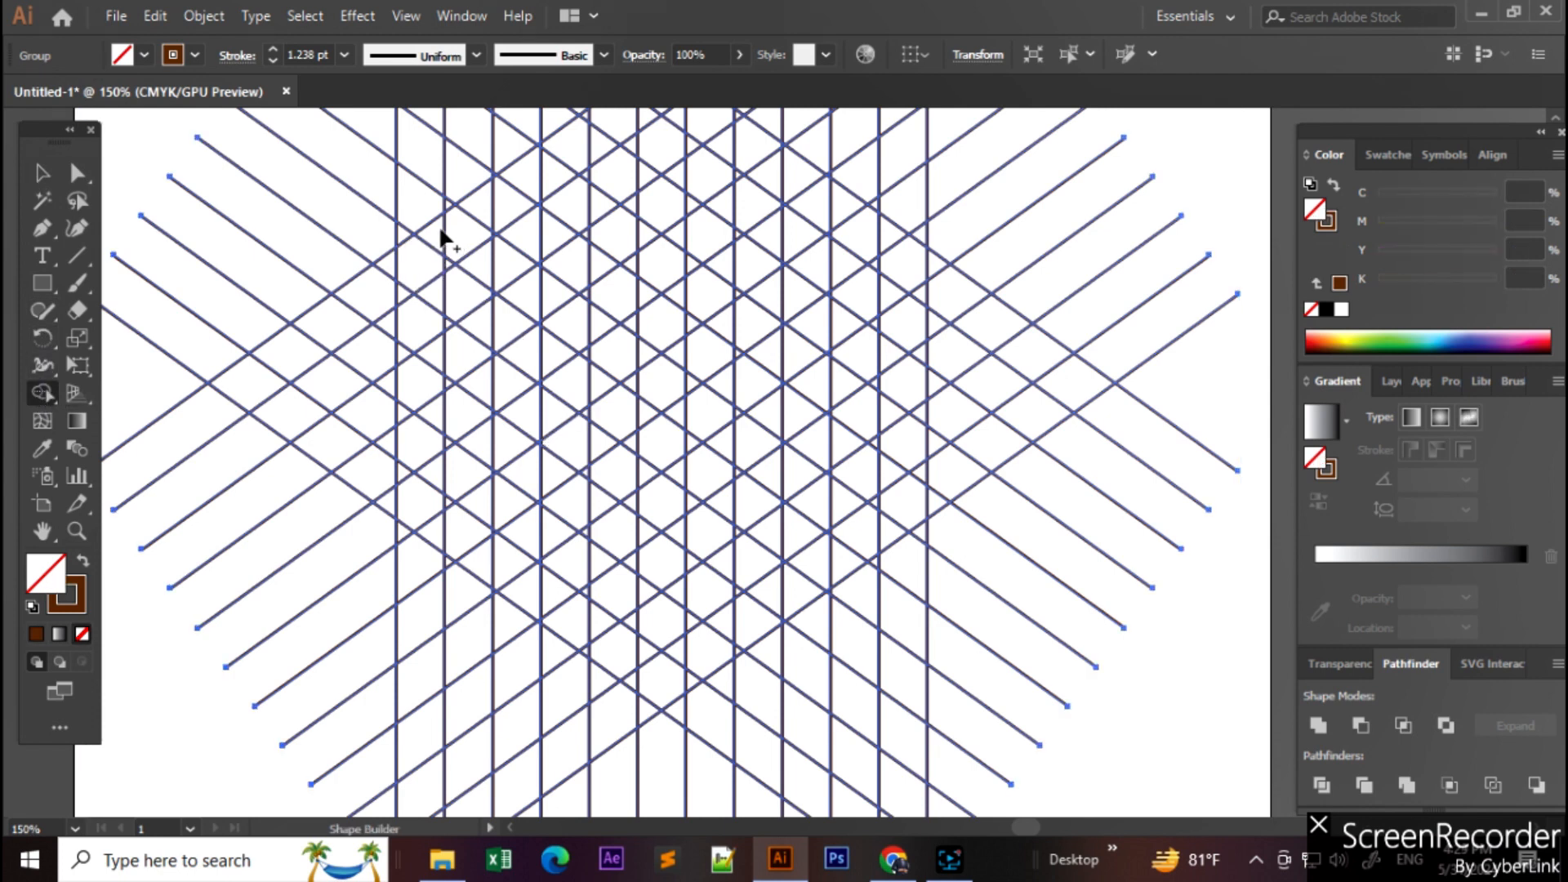
mouse_move(430, 247)
mouse_down()
mouse_move(405, 288)
mouse_move(433, 296)
mouse_move(417, 457)
mouse_up()
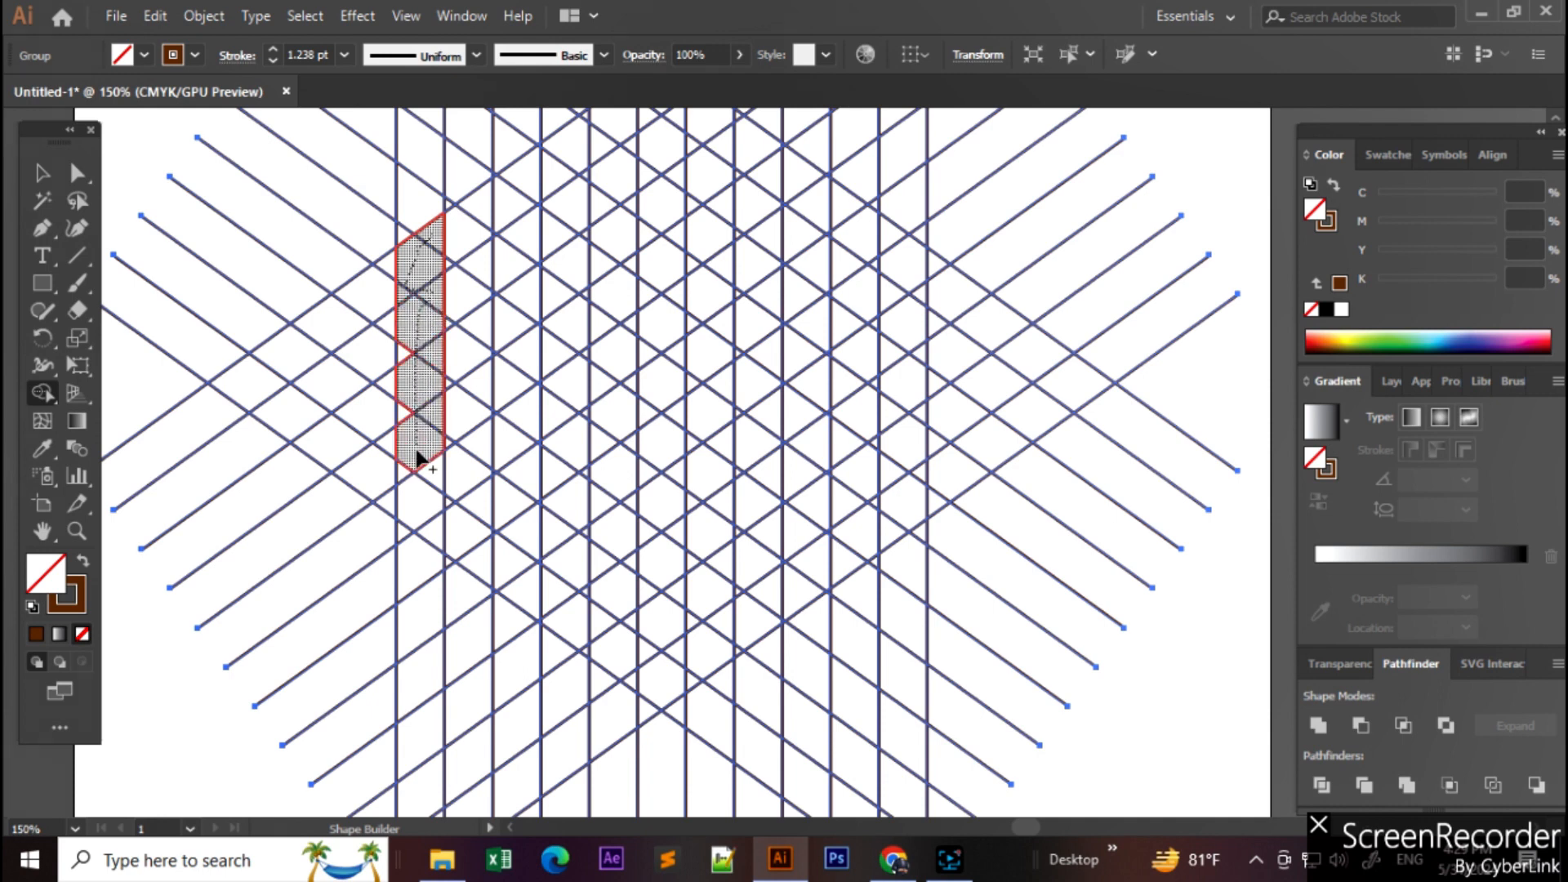
mouse_move(427, 526)
mouse_down()
mouse_move(406, 479)
mouse_move(411, 417)
mouse_up()
drag(412, 357, 413, 351)
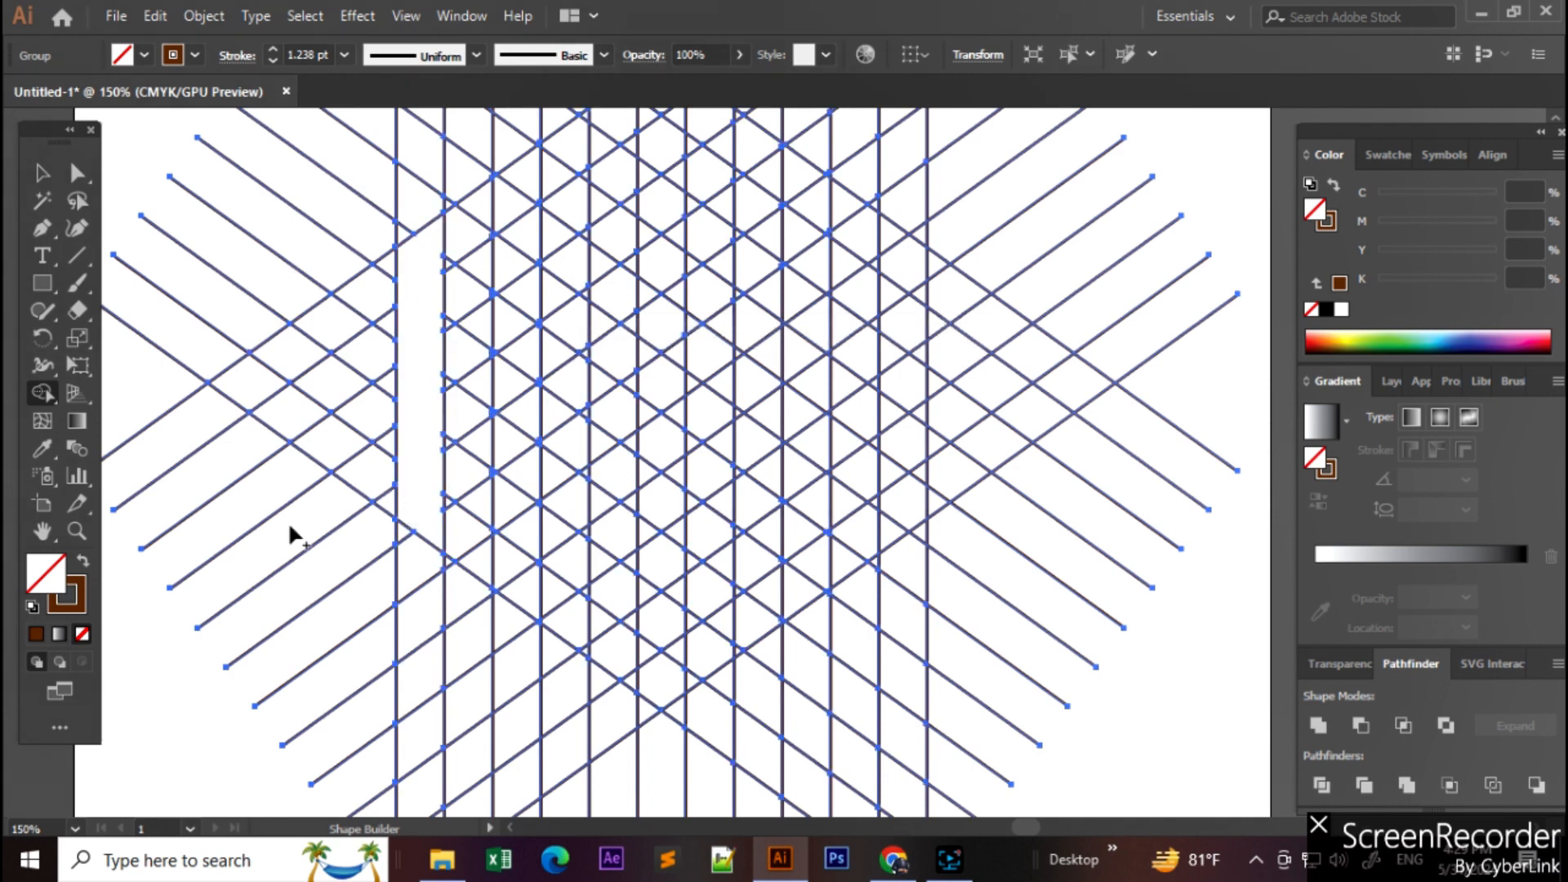
Step: Set the fill colour to 336600 and apply it to the merged left stem of the A
double_click(47, 576)
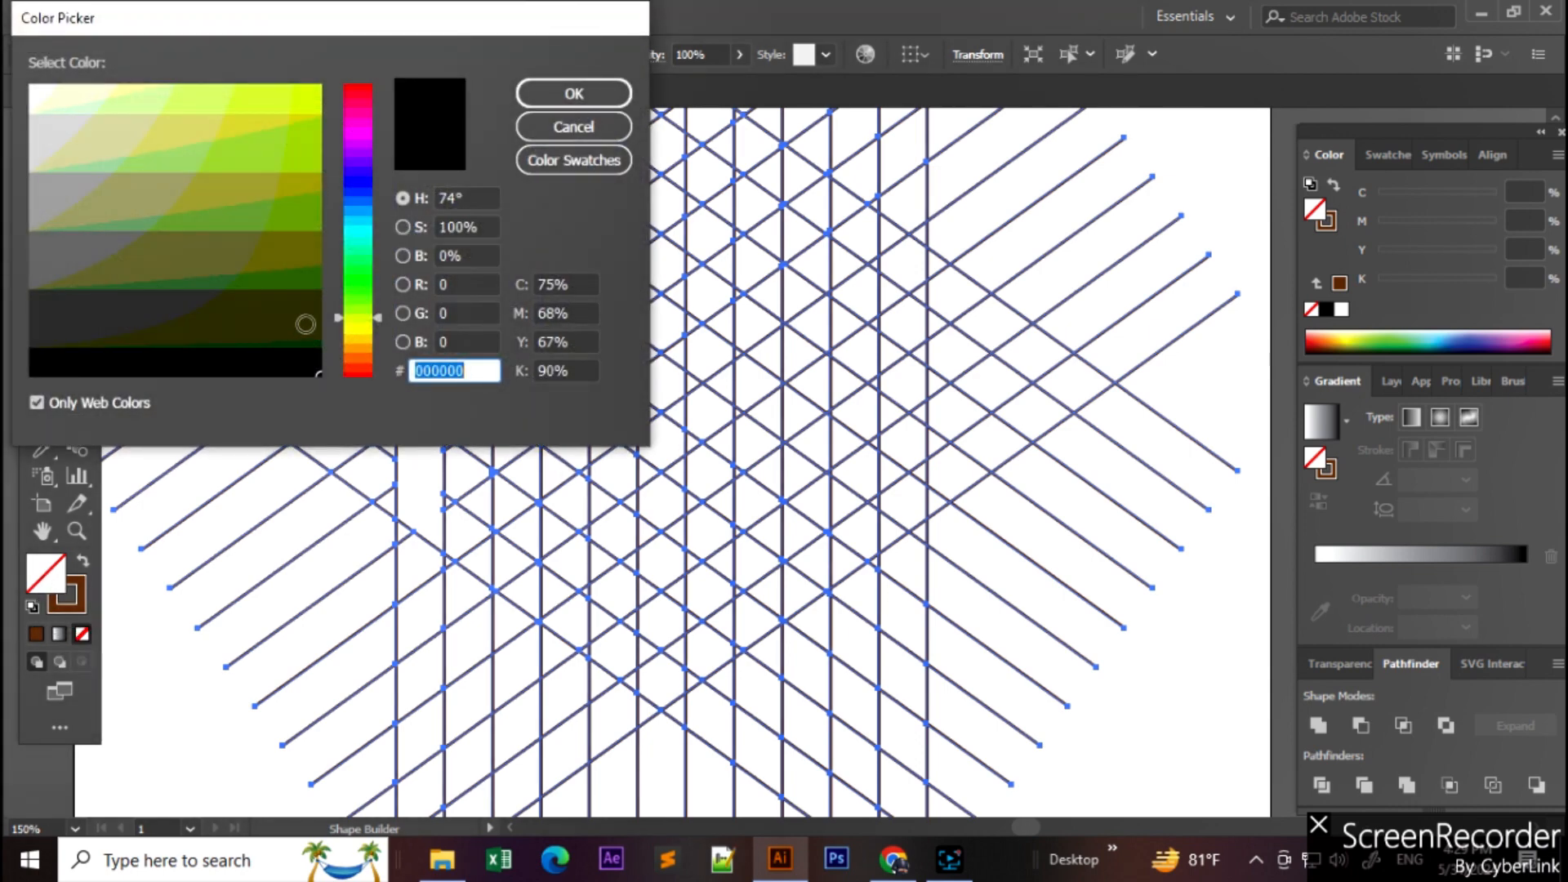
text(336600)
click(573, 95)
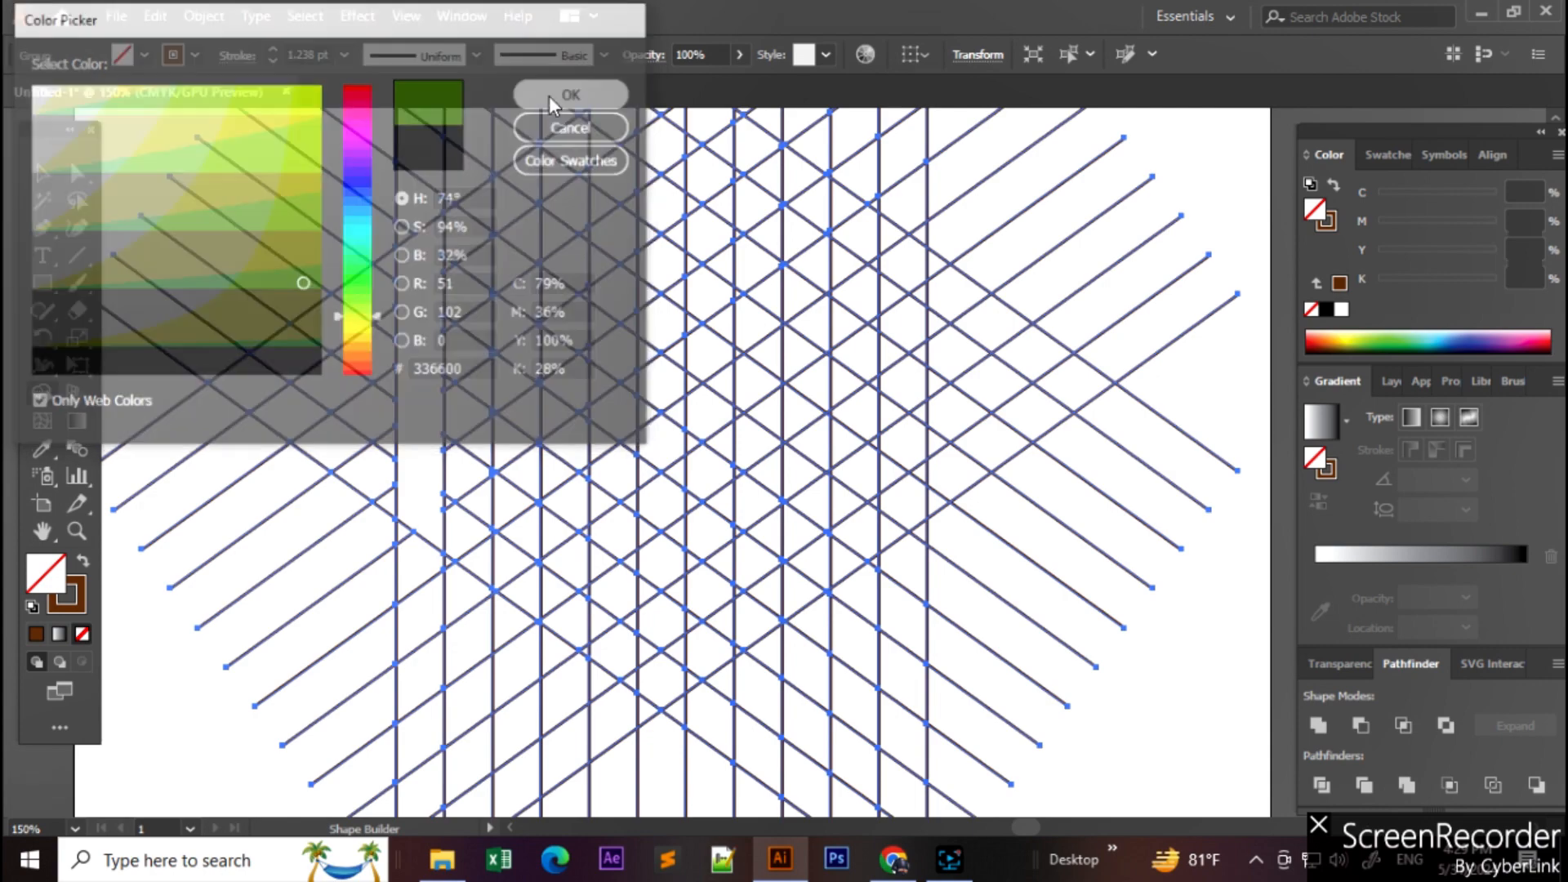
click(435, 302)
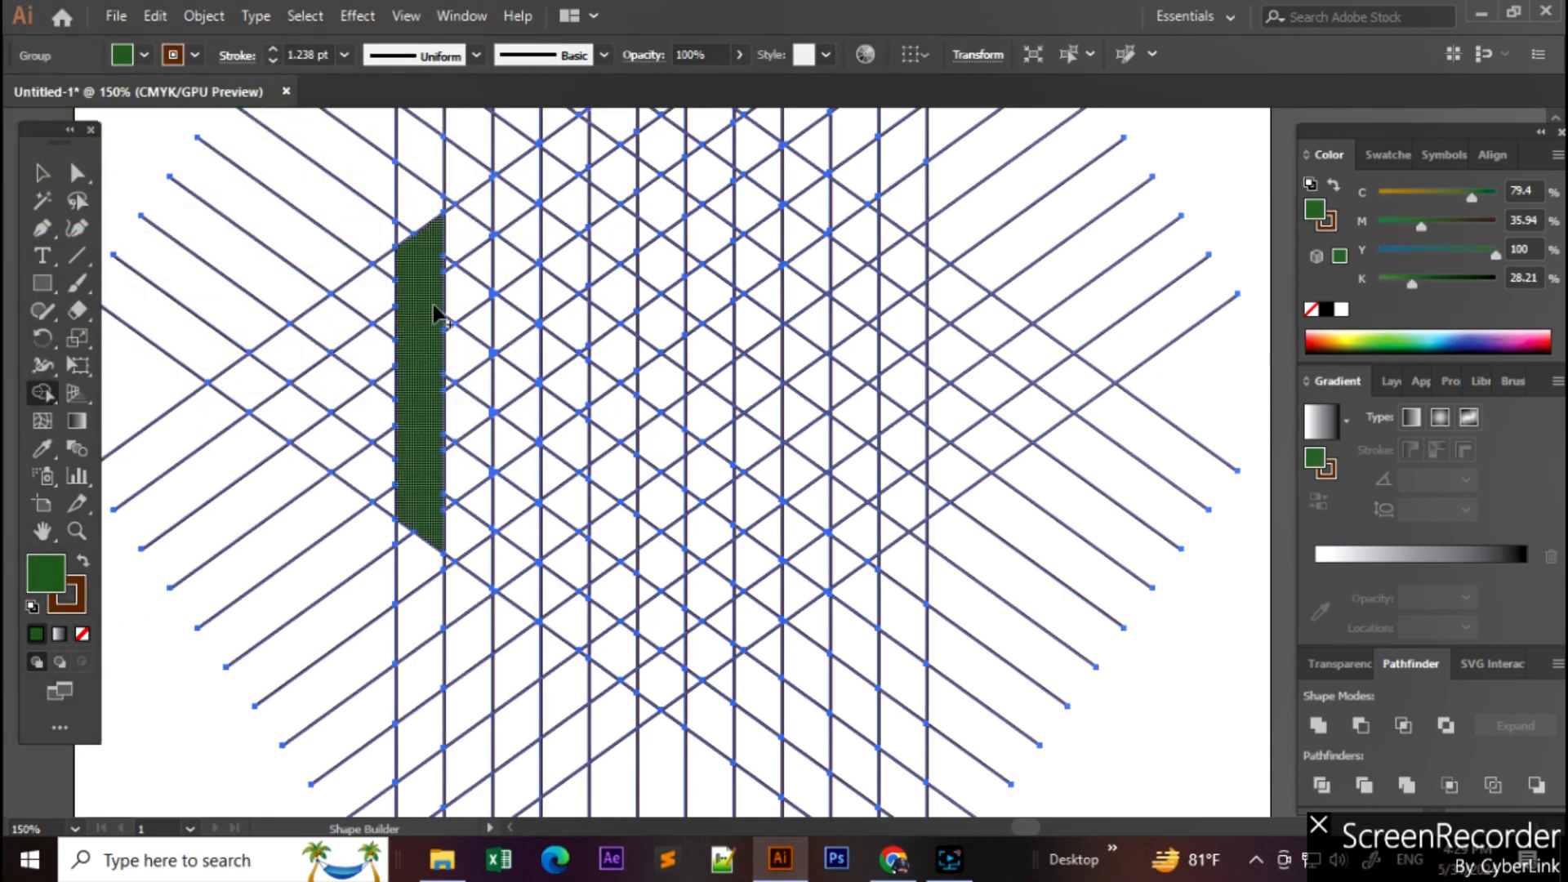
Step: Merge grid cells with Shape Builder to add the A's peaked top, right stem in the third column and slanted crossbar
scroll(465, 326, up, 1)
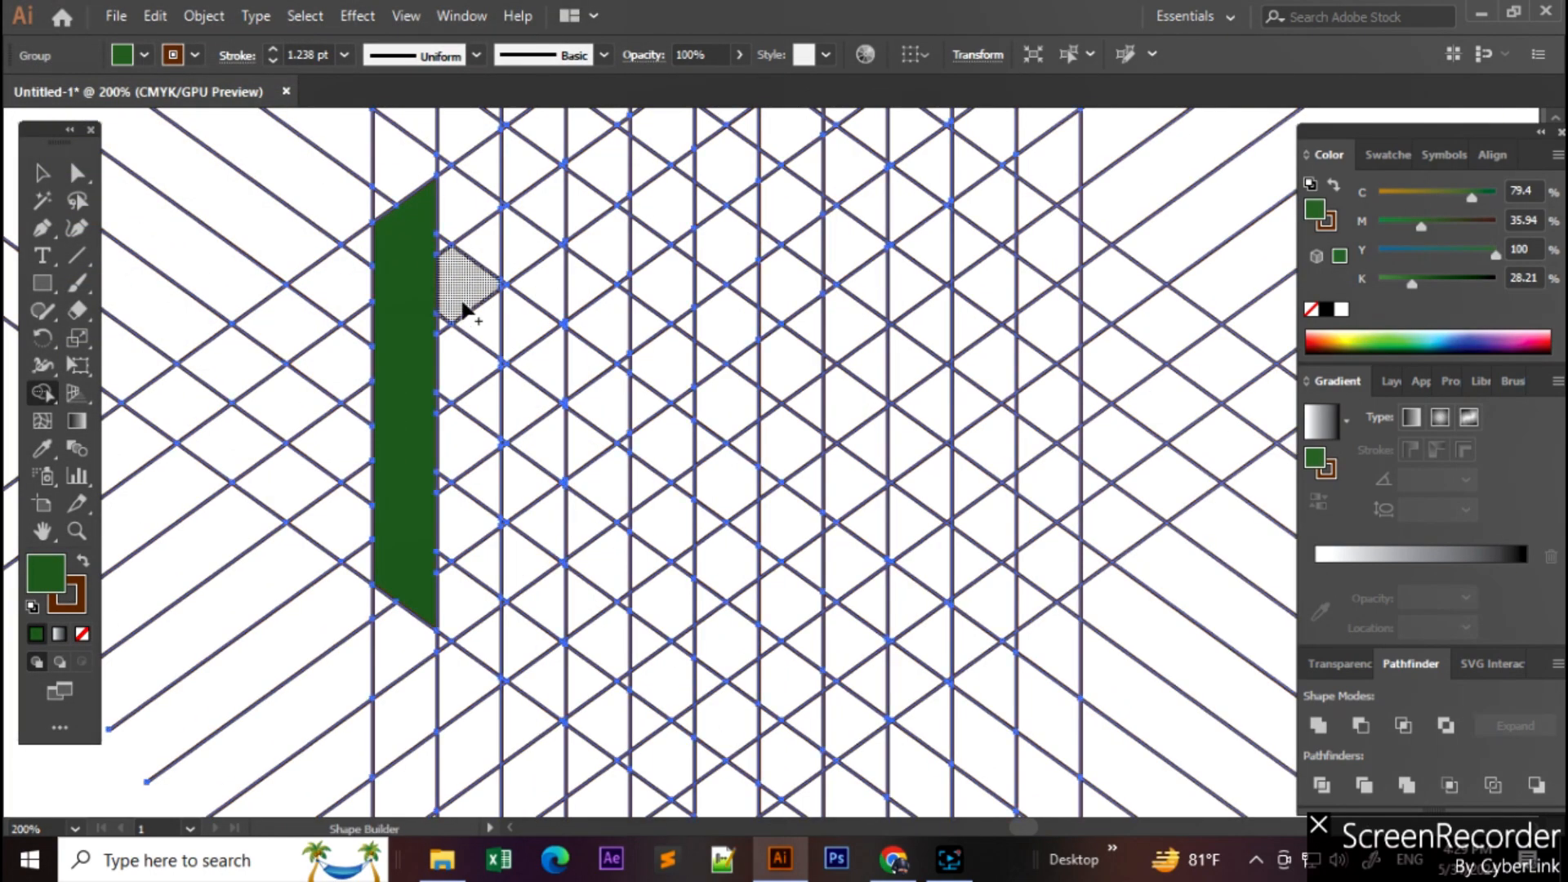
mouse_move(453, 212)
mouse_down()
mouse_move(494, 162)
mouse_move(526, 198)
mouse_move(539, 677)
mouse_up()
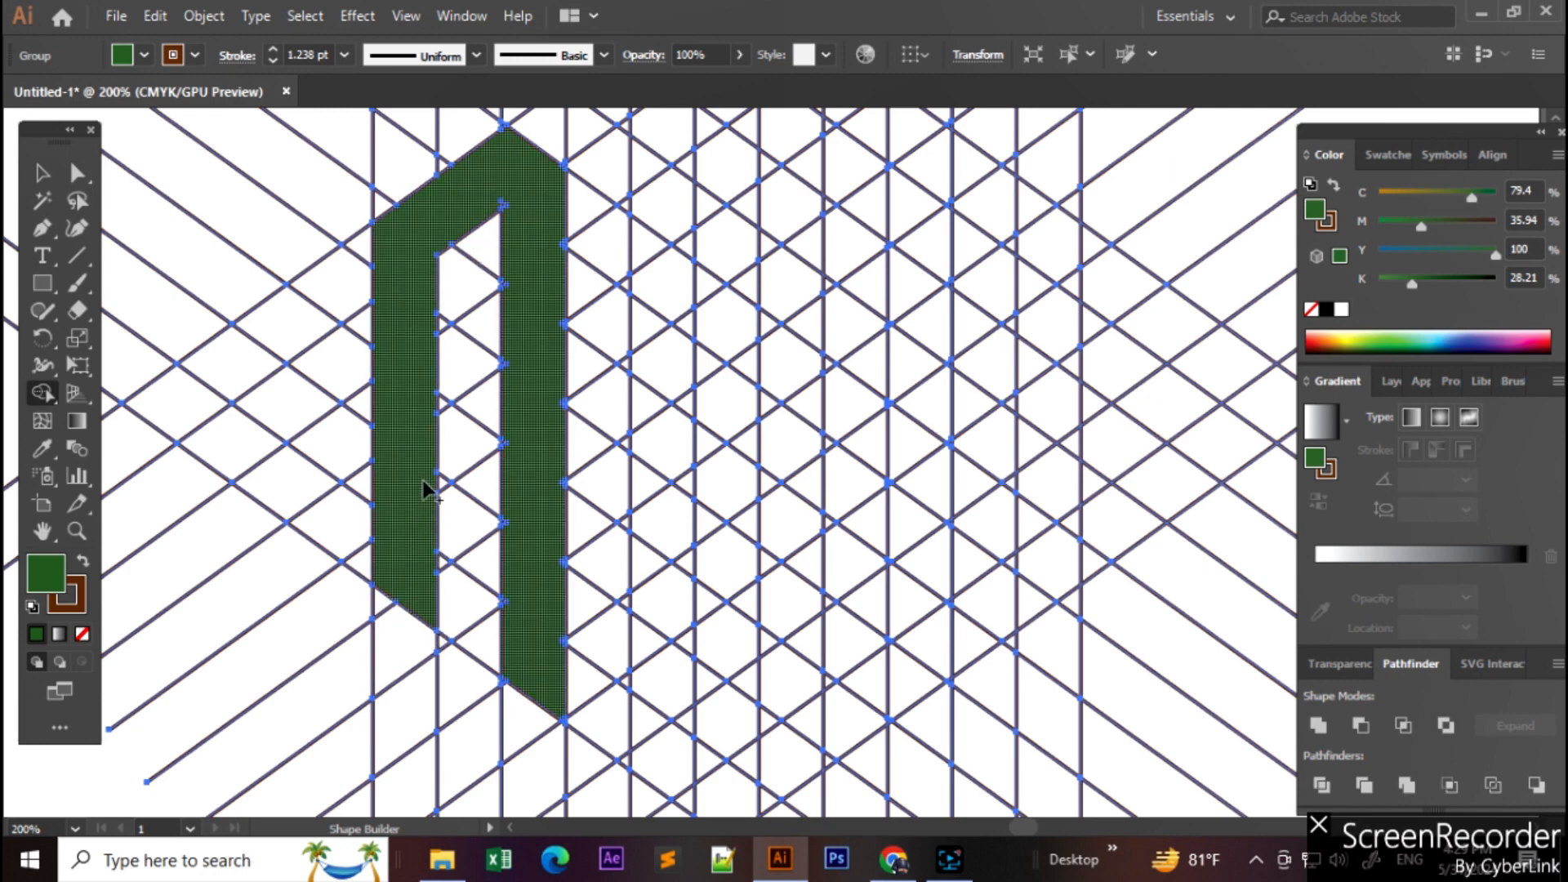
mouse_move(441, 483)
mouse_down()
mouse_move(455, 437)
mouse_move(490, 420)
mouse_move(504, 458)
mouse_up()
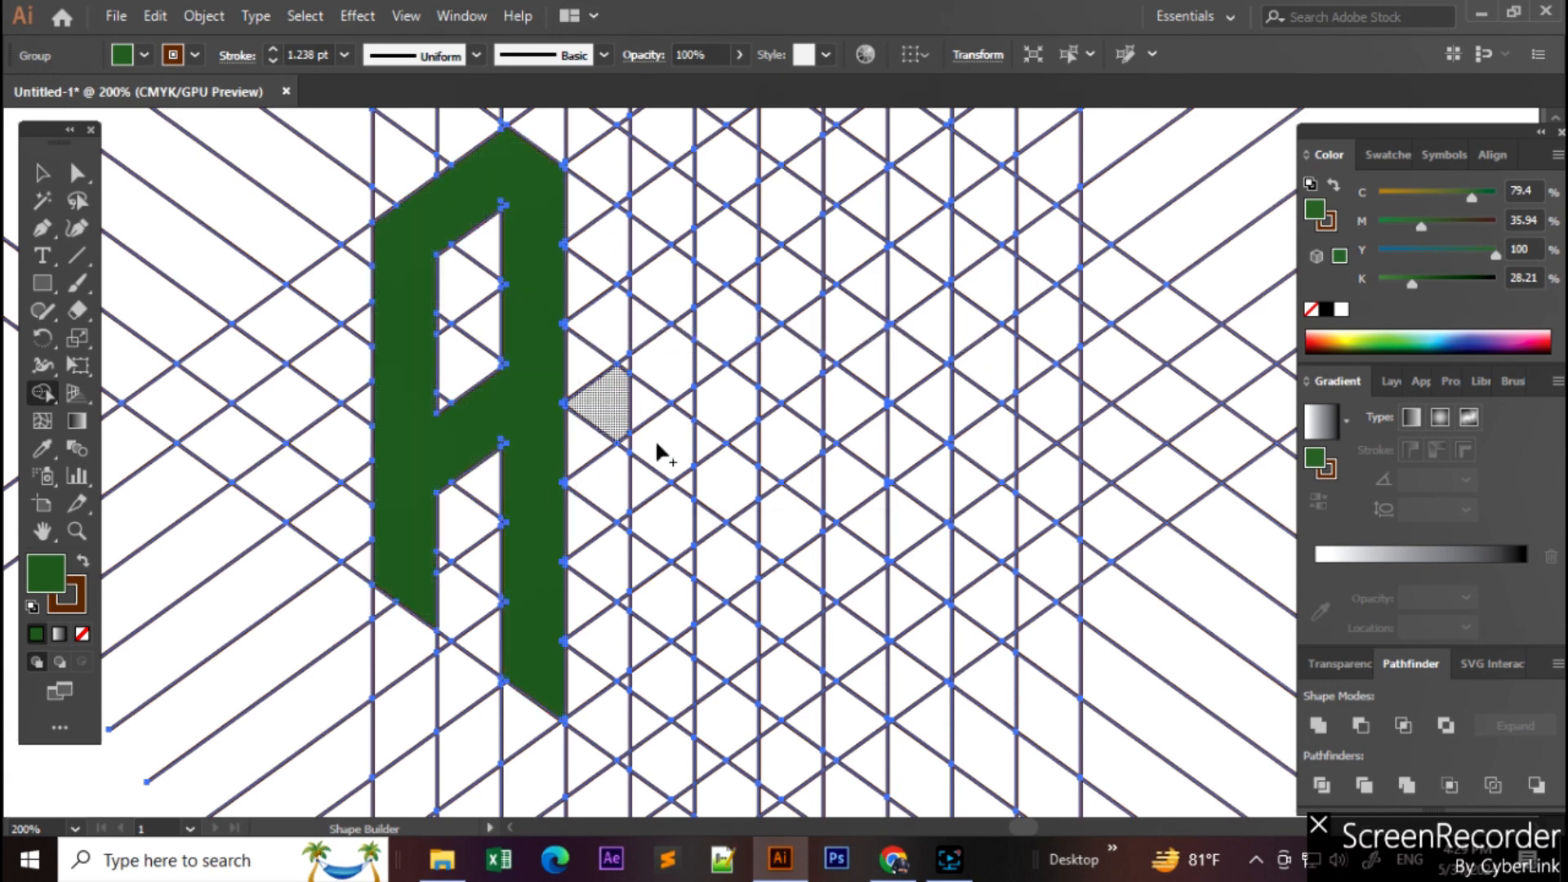
Step: Merge the triangular grid cell above the A's right stem with Shape Builder so the slanted top reaches the stem's outer edge
scroll(801, 480, down, 1)
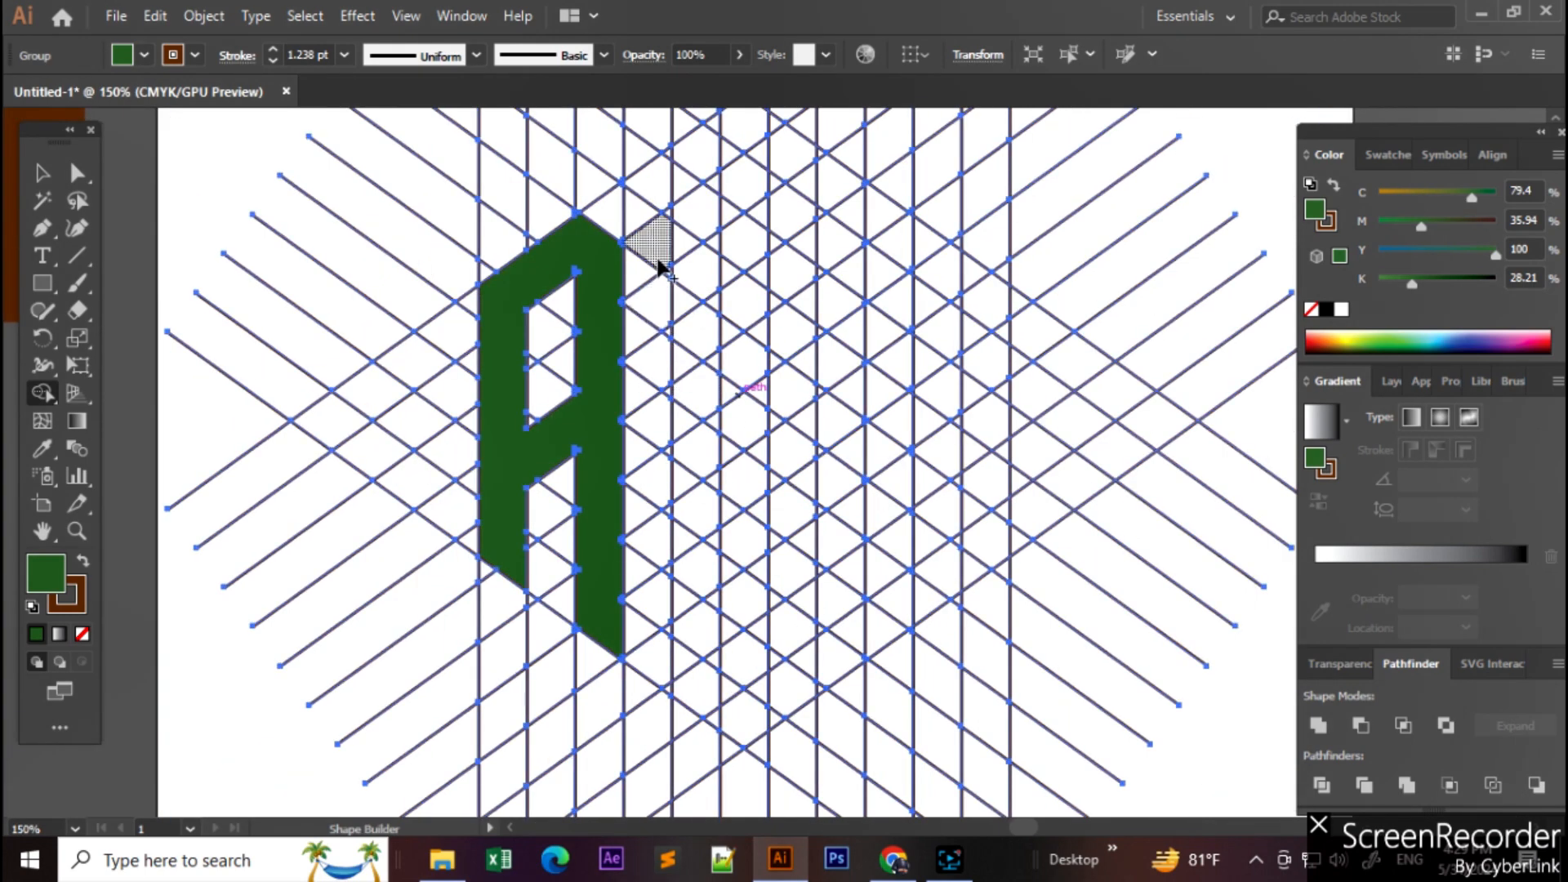
drag(608, 211, 608, 255)
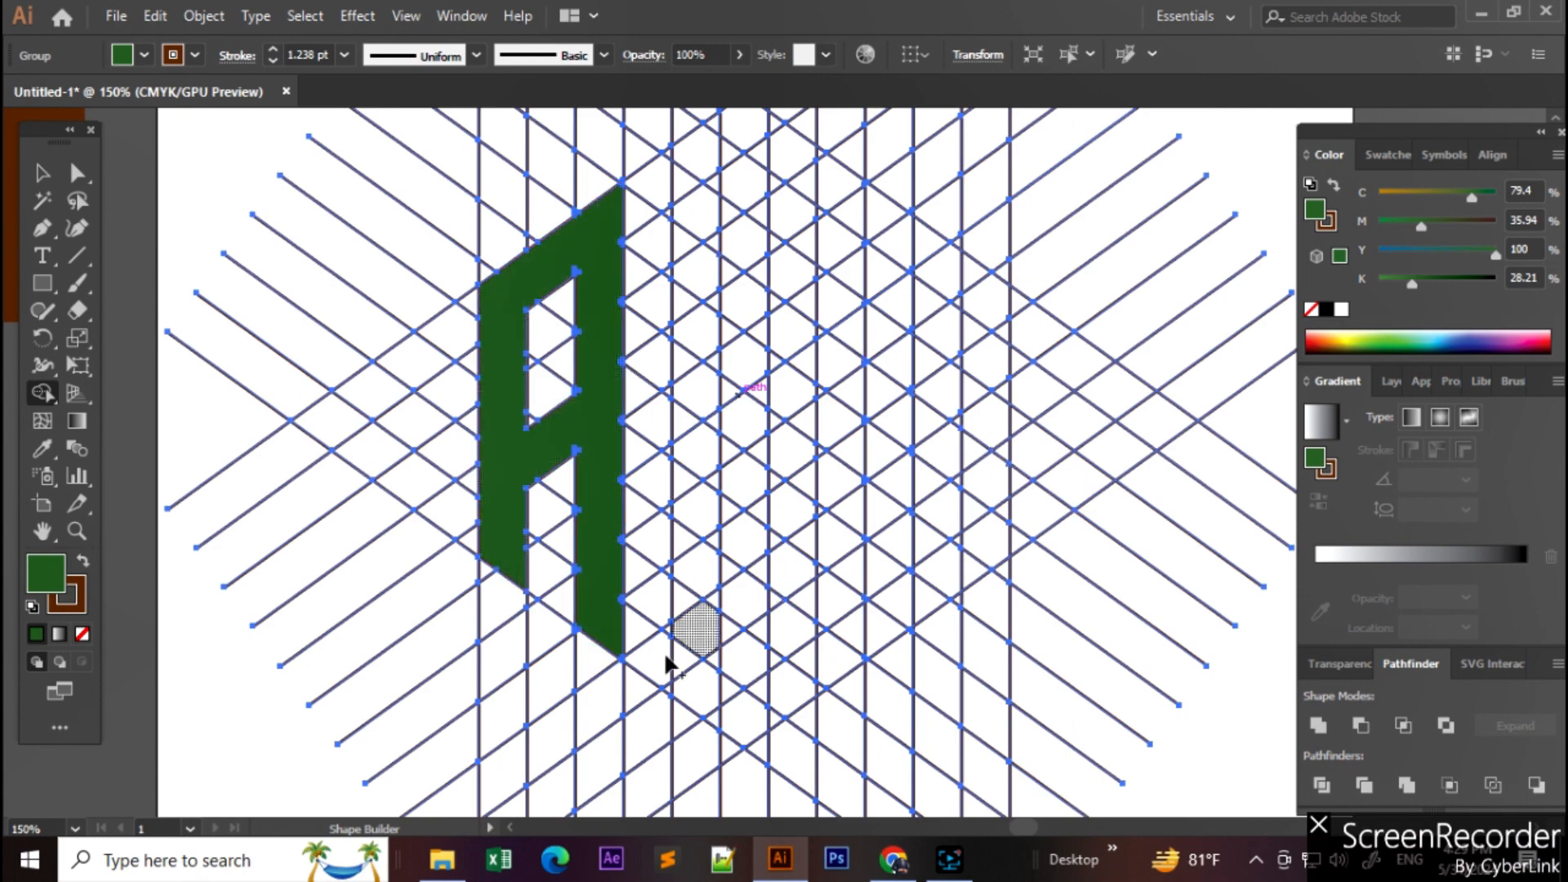
Step: Merge the cells down the grid's fifth column with Shape Builder to form the B's full-height left stem
mouse_move(881, 497)
mouse_down()
mouse_move(831, 538)
mouse_move(673, 585)
mouse_up()
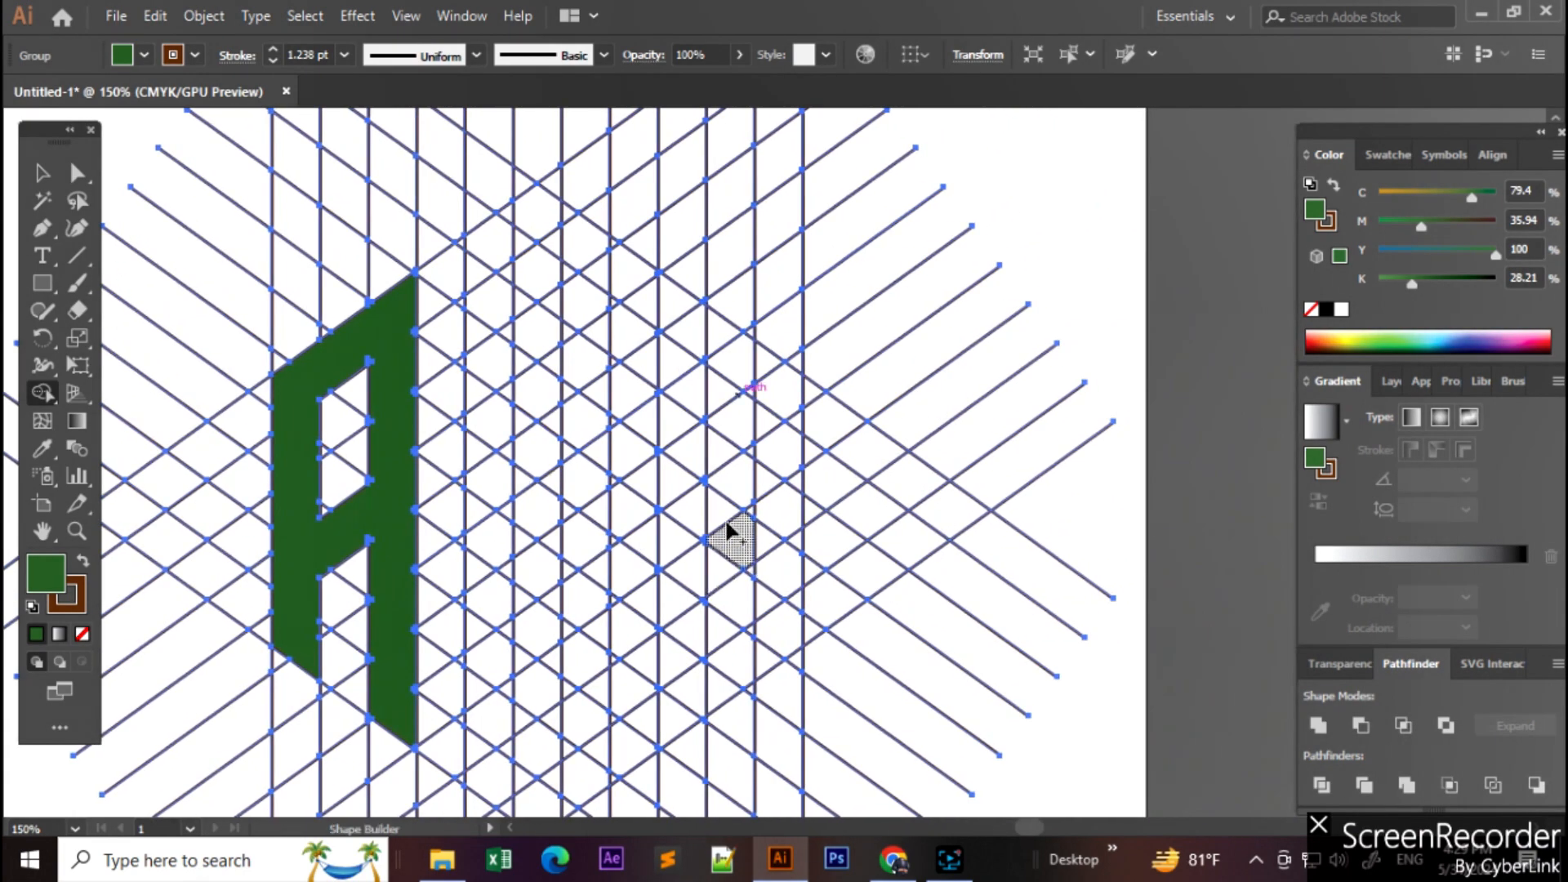
drag(492, 252, 494, 780)
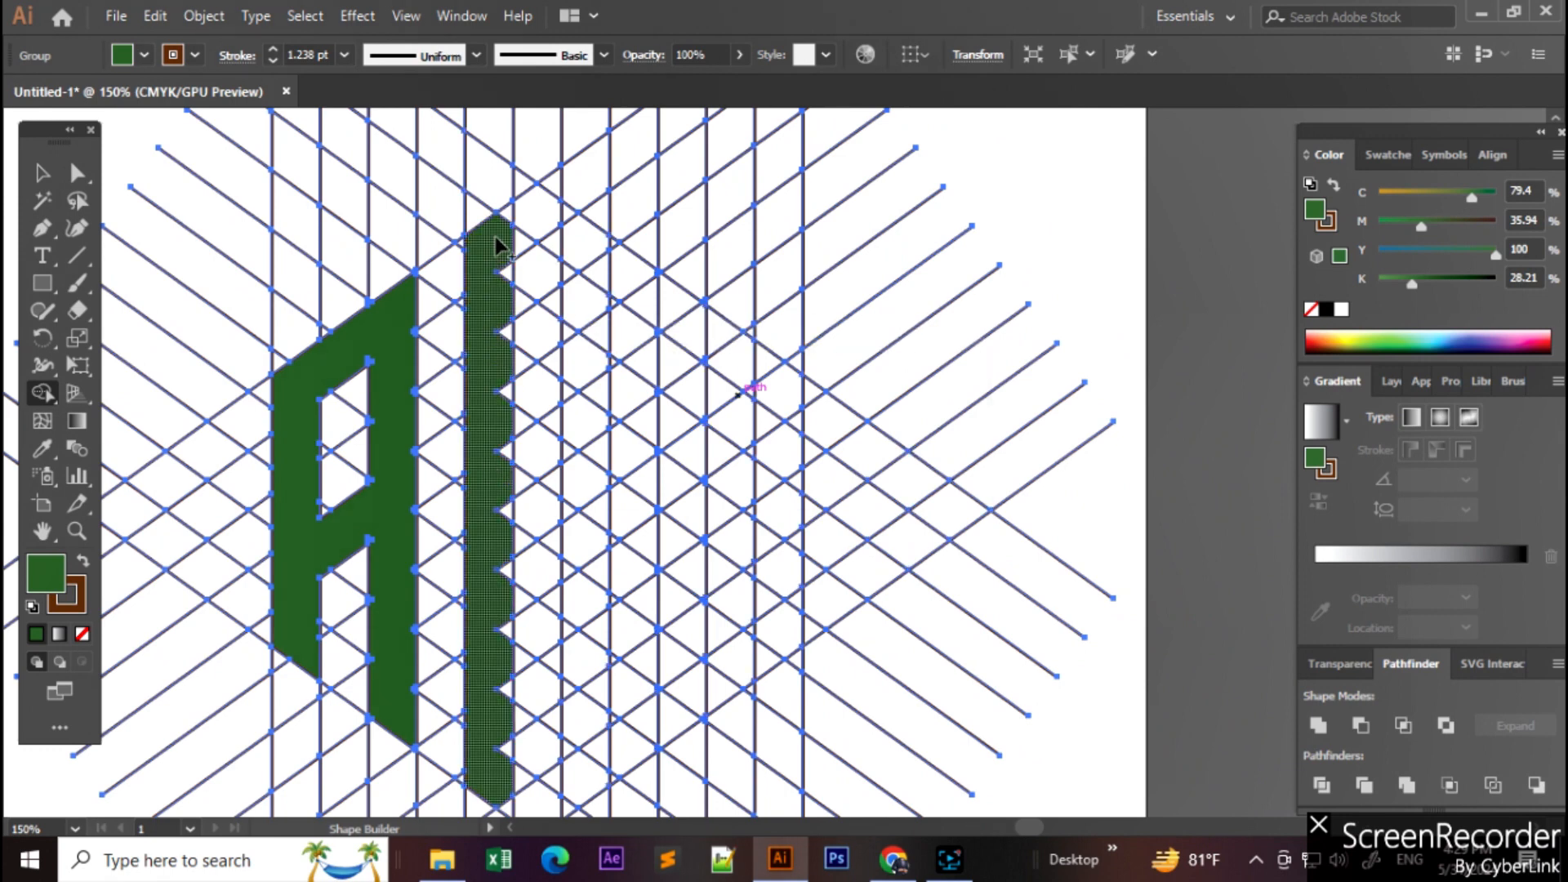
drag(499, 246, 513, 609)
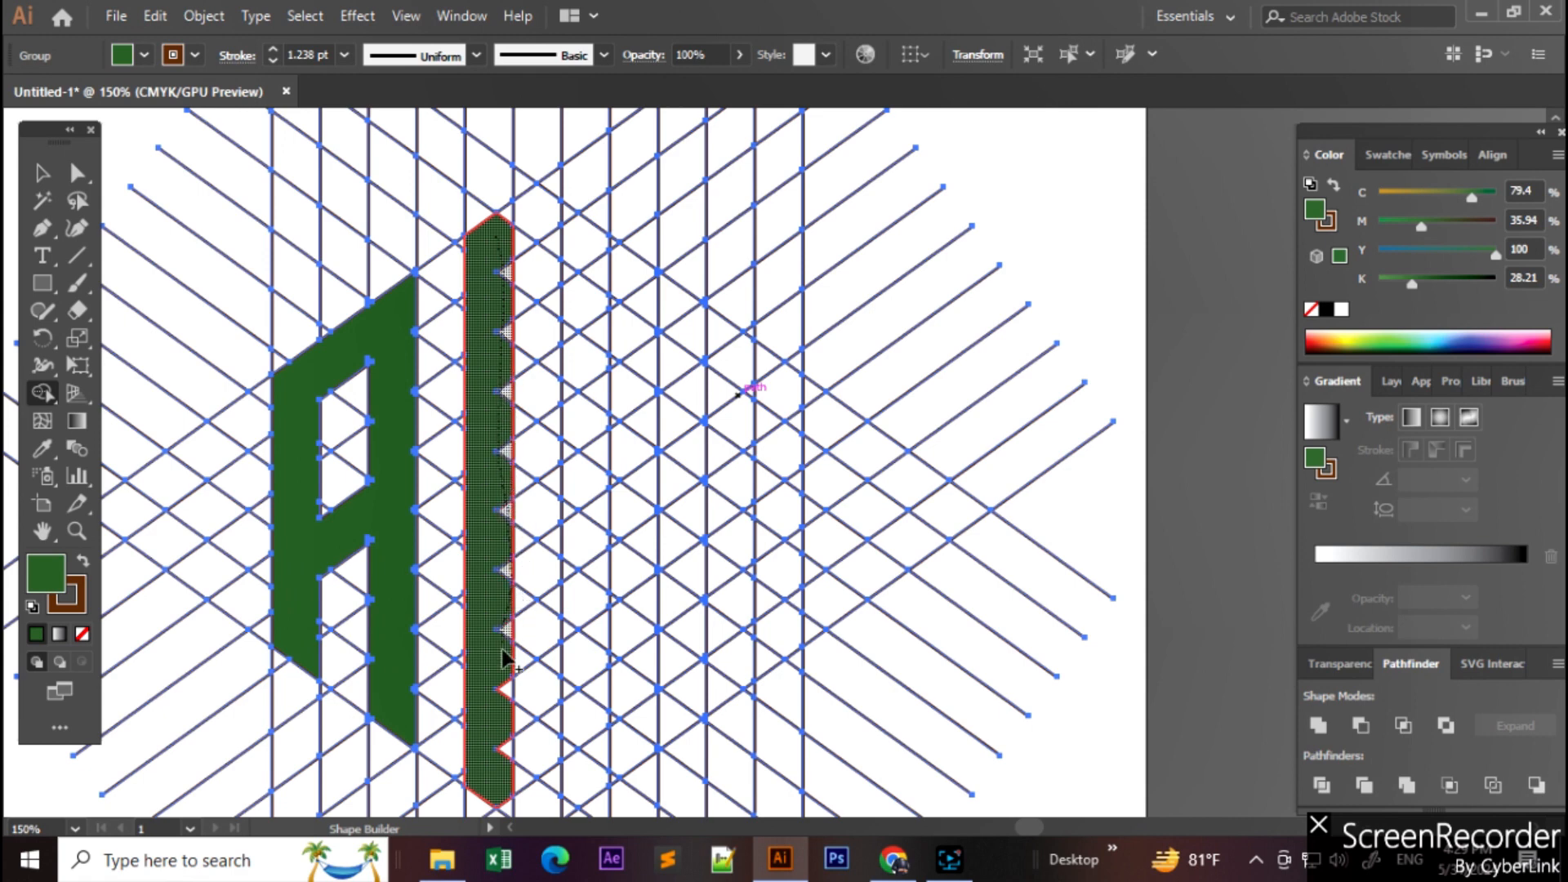
drag(501, 694, 504, 717)
scroll(504, 686, down, 3)
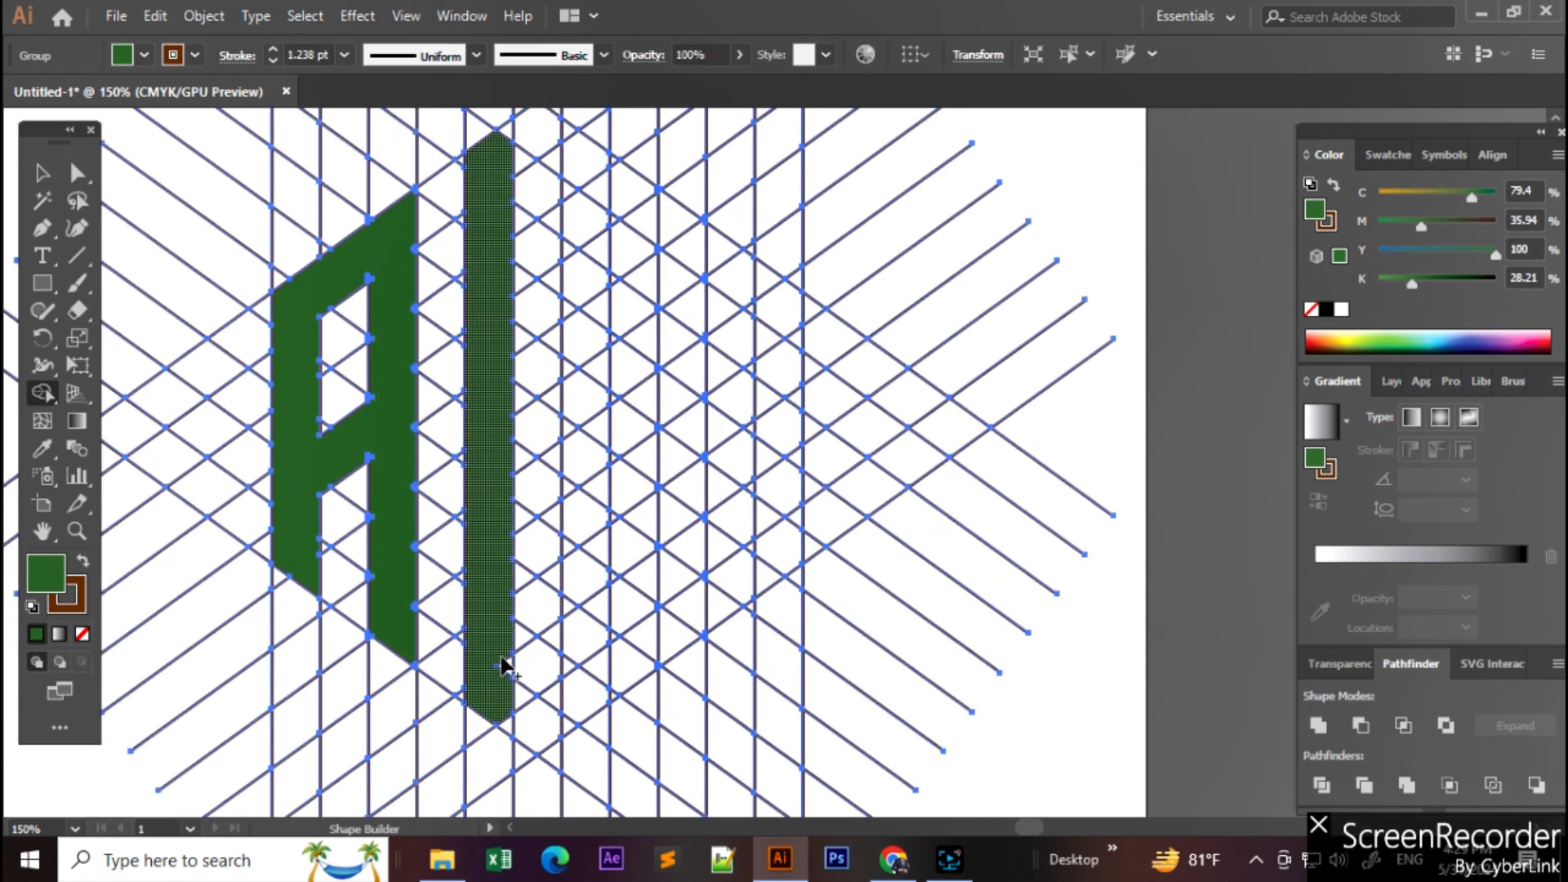
Step: Merge grid cells into the B's stem to add its peaked top and upper right side in the seventh column
scroll(474, 400, up, 7)
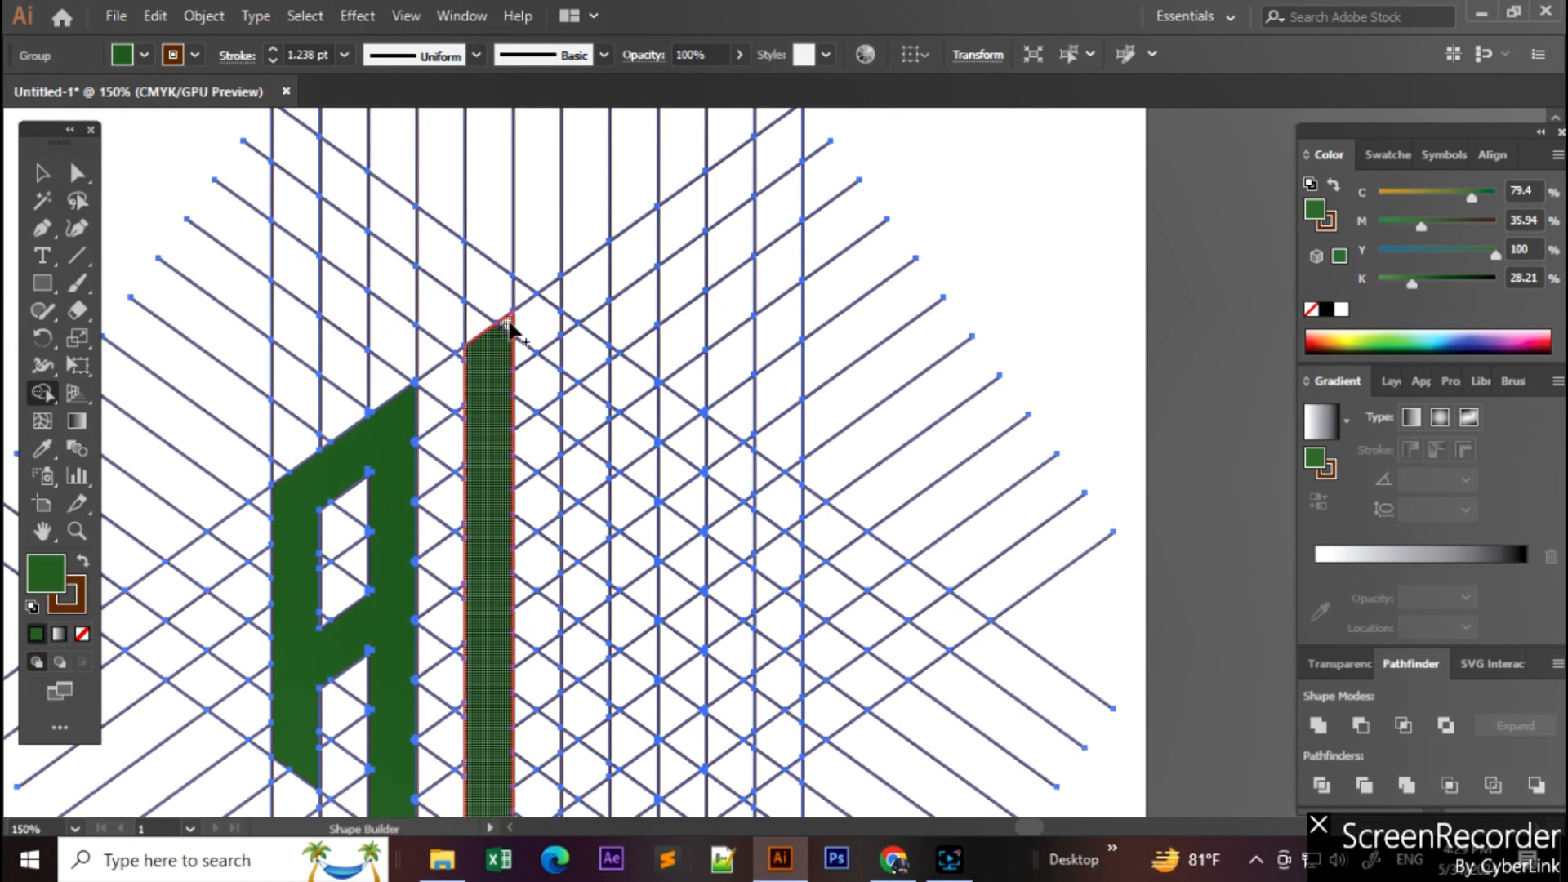
mouse_move(508, 325)
mouse_down()
mouse_move(564, 326)
mouse_move(587, 364)
mouse_up()
scroll(587, 364, down, 1)
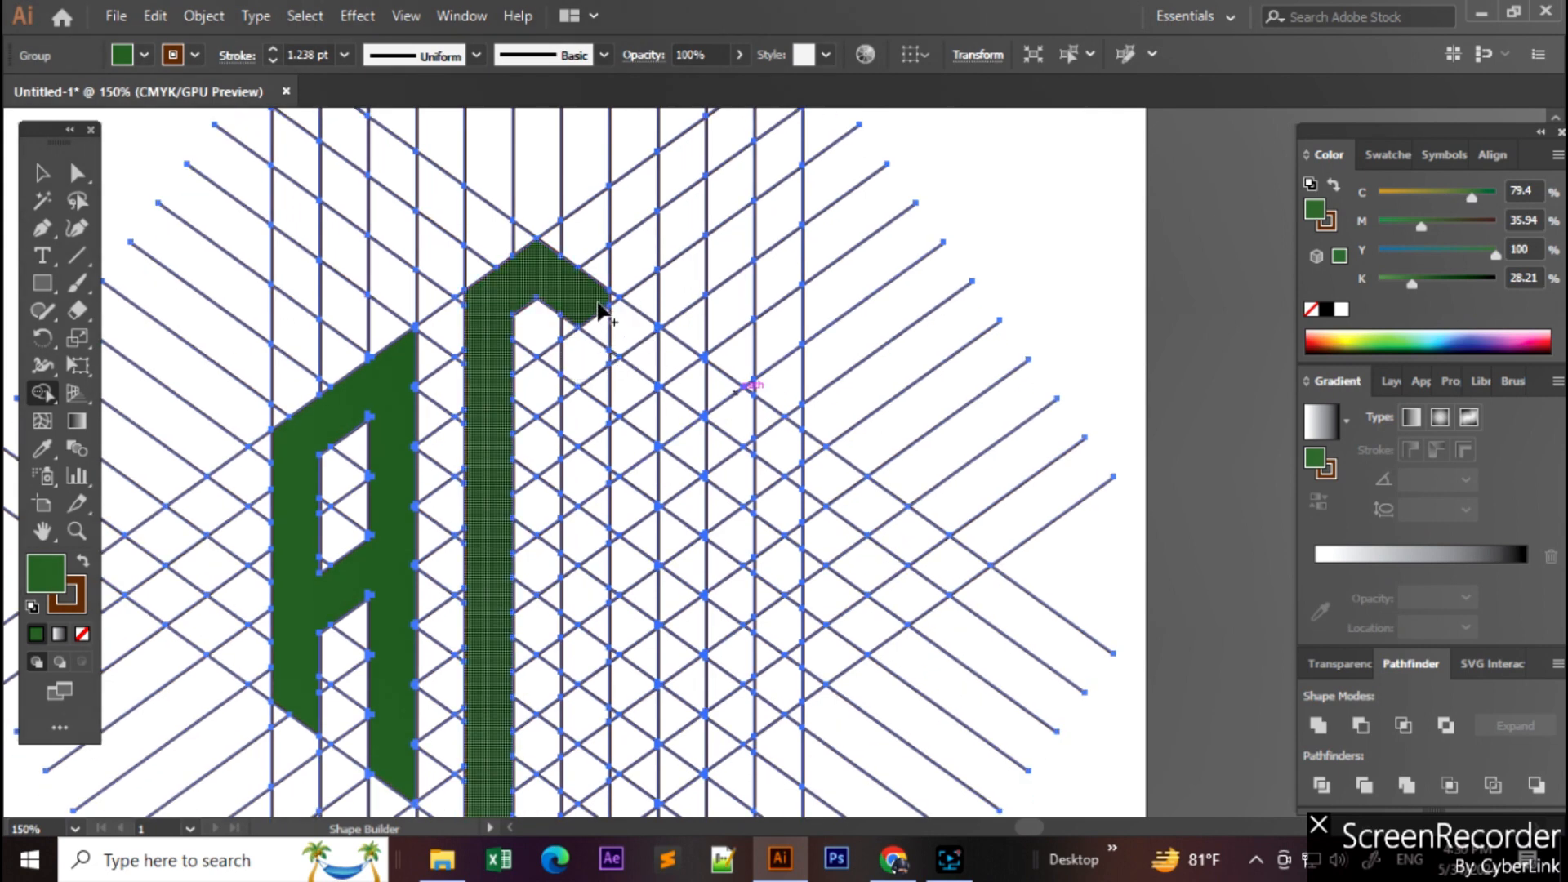
drag(596, 308, 590, 486)
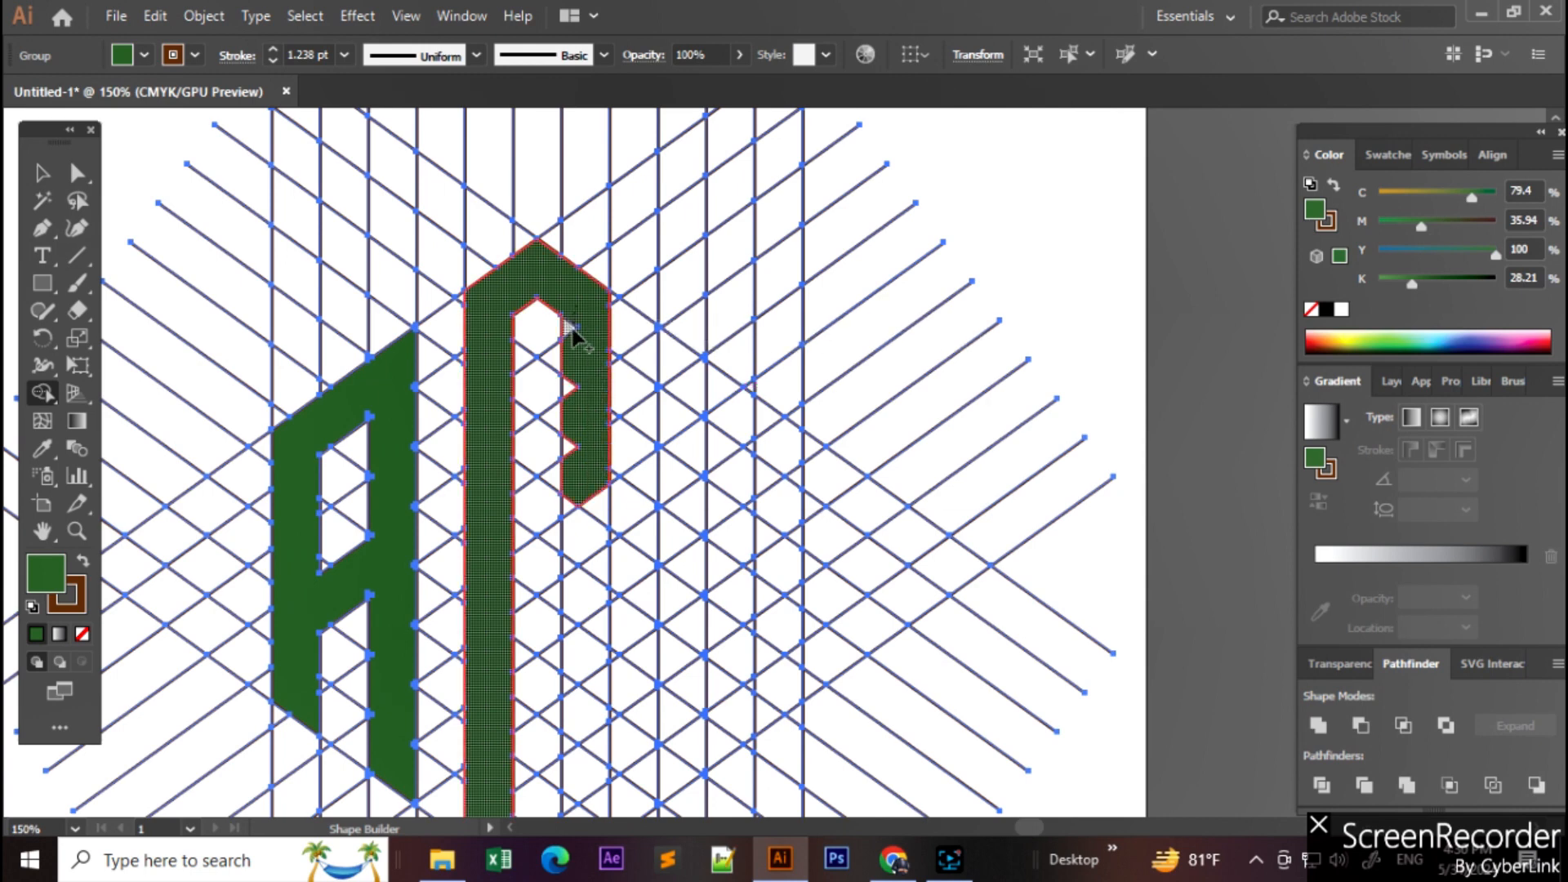
drag(571, 328, 577, 458)
scroll(581, 459, down, 2)
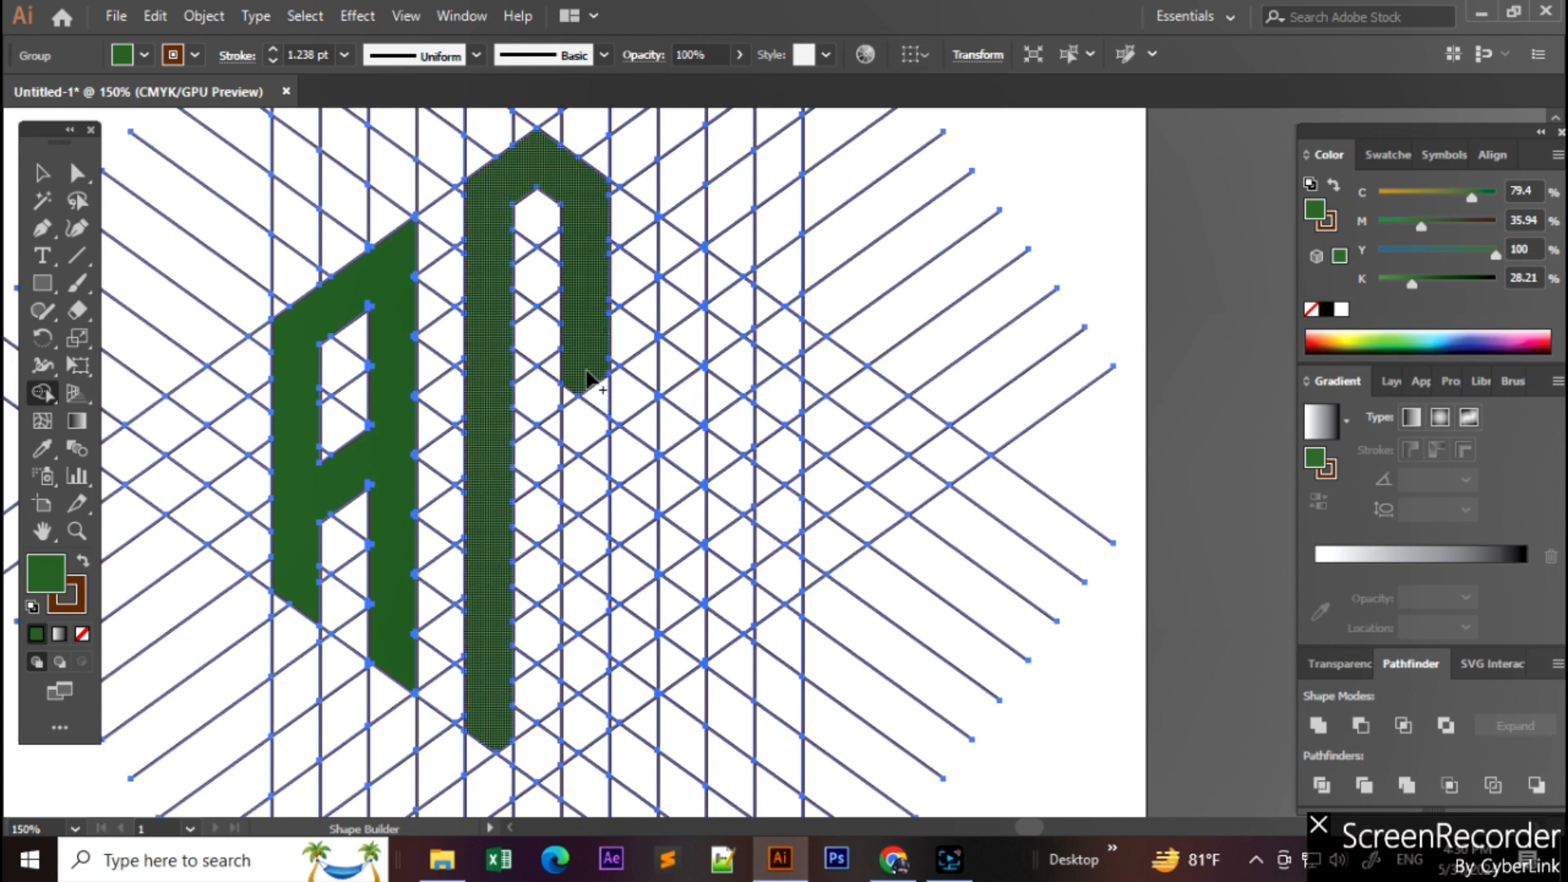
mouse_move(588, 377)
mouse_down()
mouse_move(595, 402)
mouse_move(577, 392)
mouse_up()
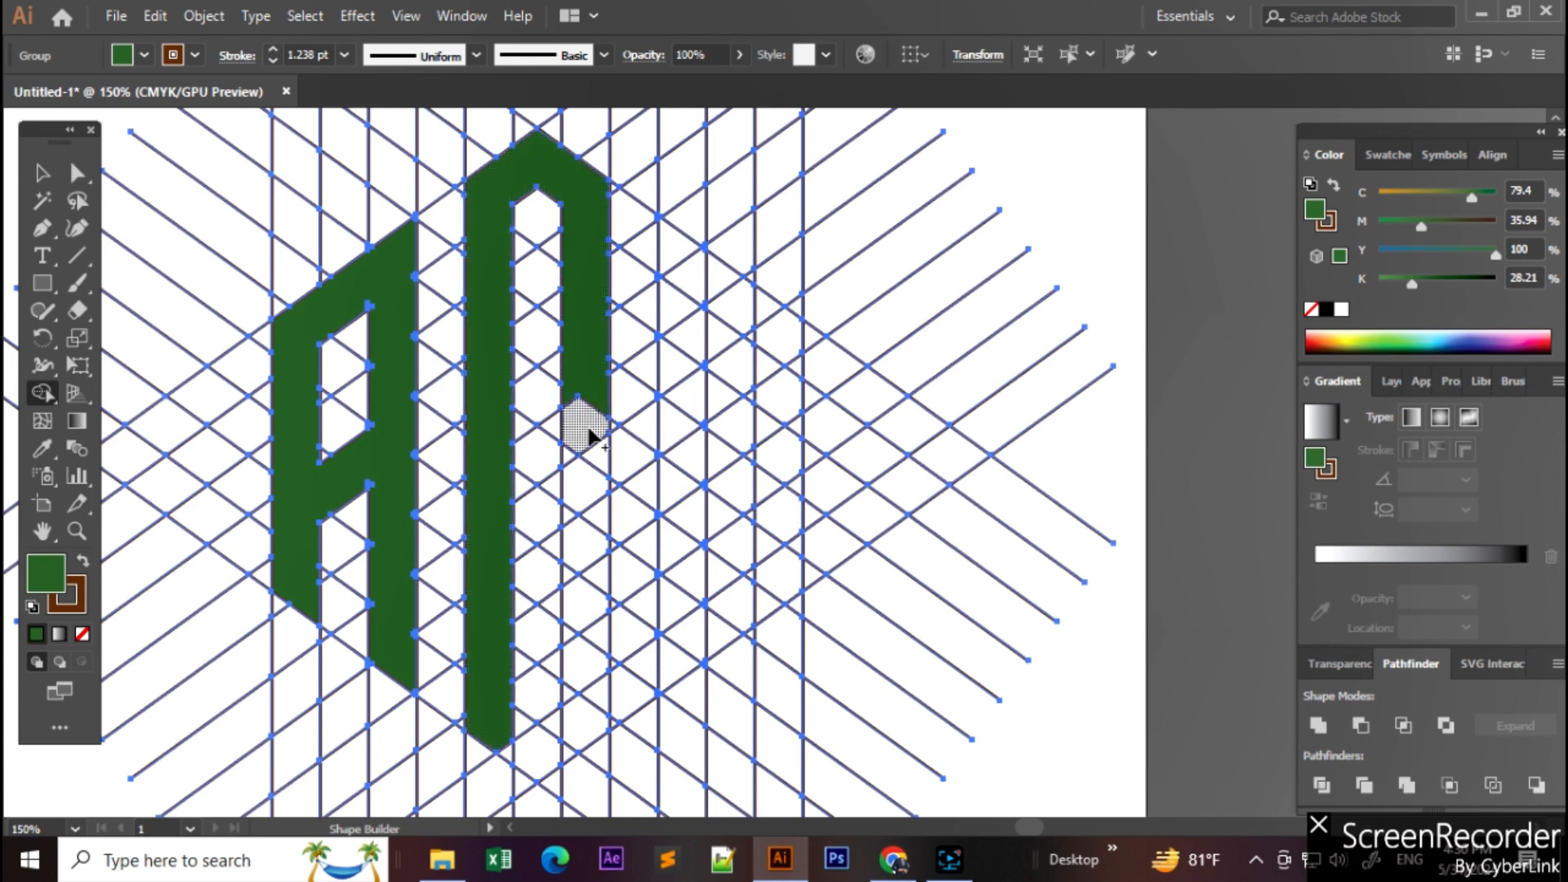
Step: Merge grid cells to add the B's pointed base, slanted middle bar and lower right side in the seventh column
scroll(586, 558, down, 2)
mouse_move(493, 644)
mouse_down()
mouse_move(527, 674)
mouse_move(575, 641)
mouse_move(593, 583)
mouse_move(592, 418)
mouse_move(519, 382)
mouse_up()
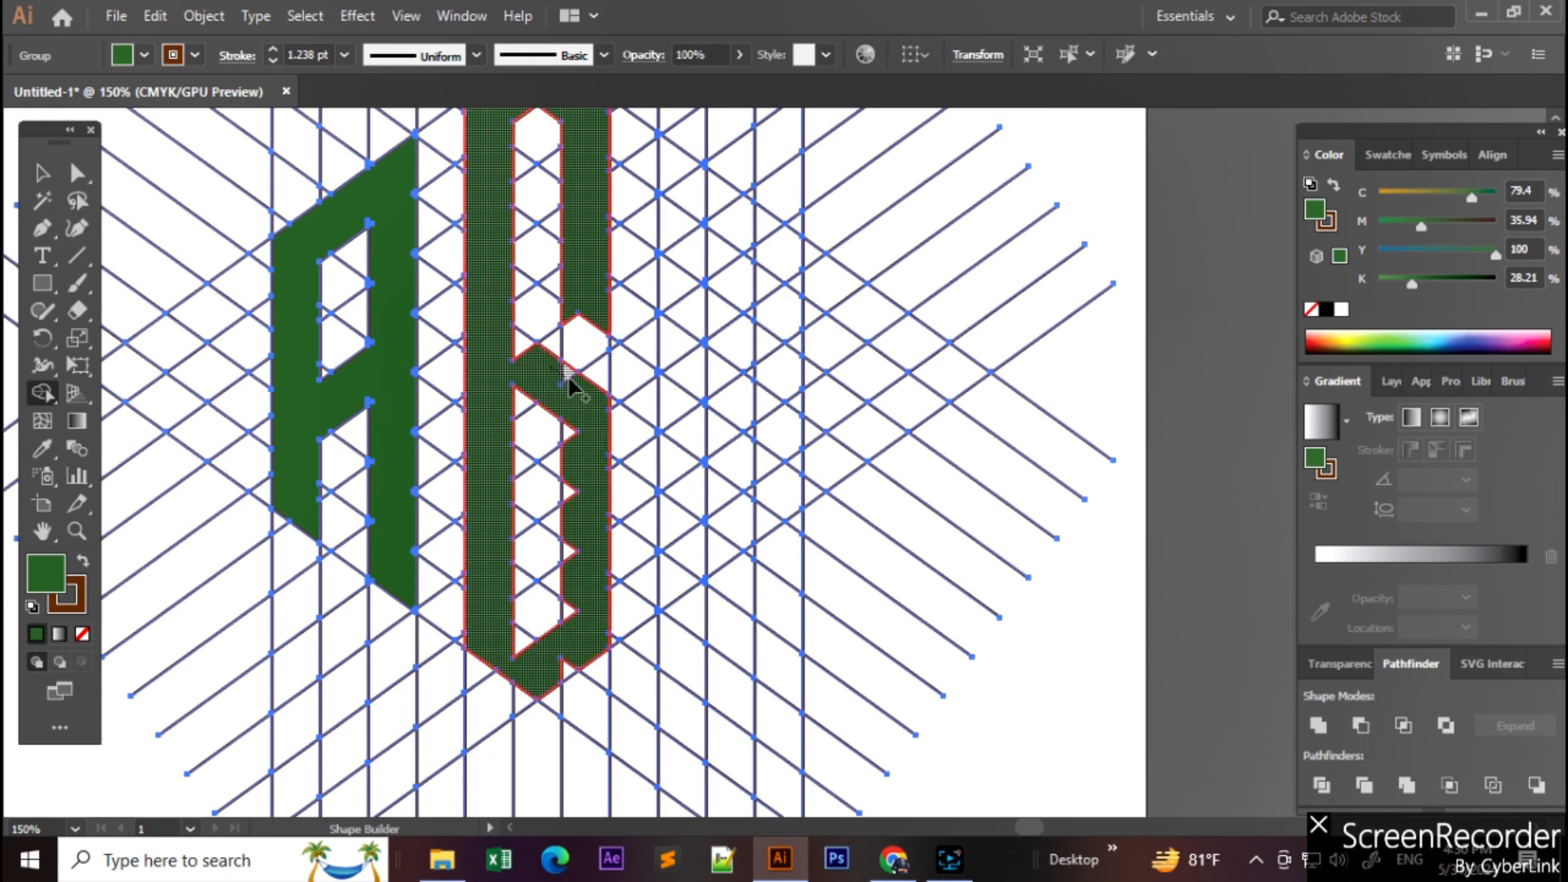
drag(572, 472, 566, 666)
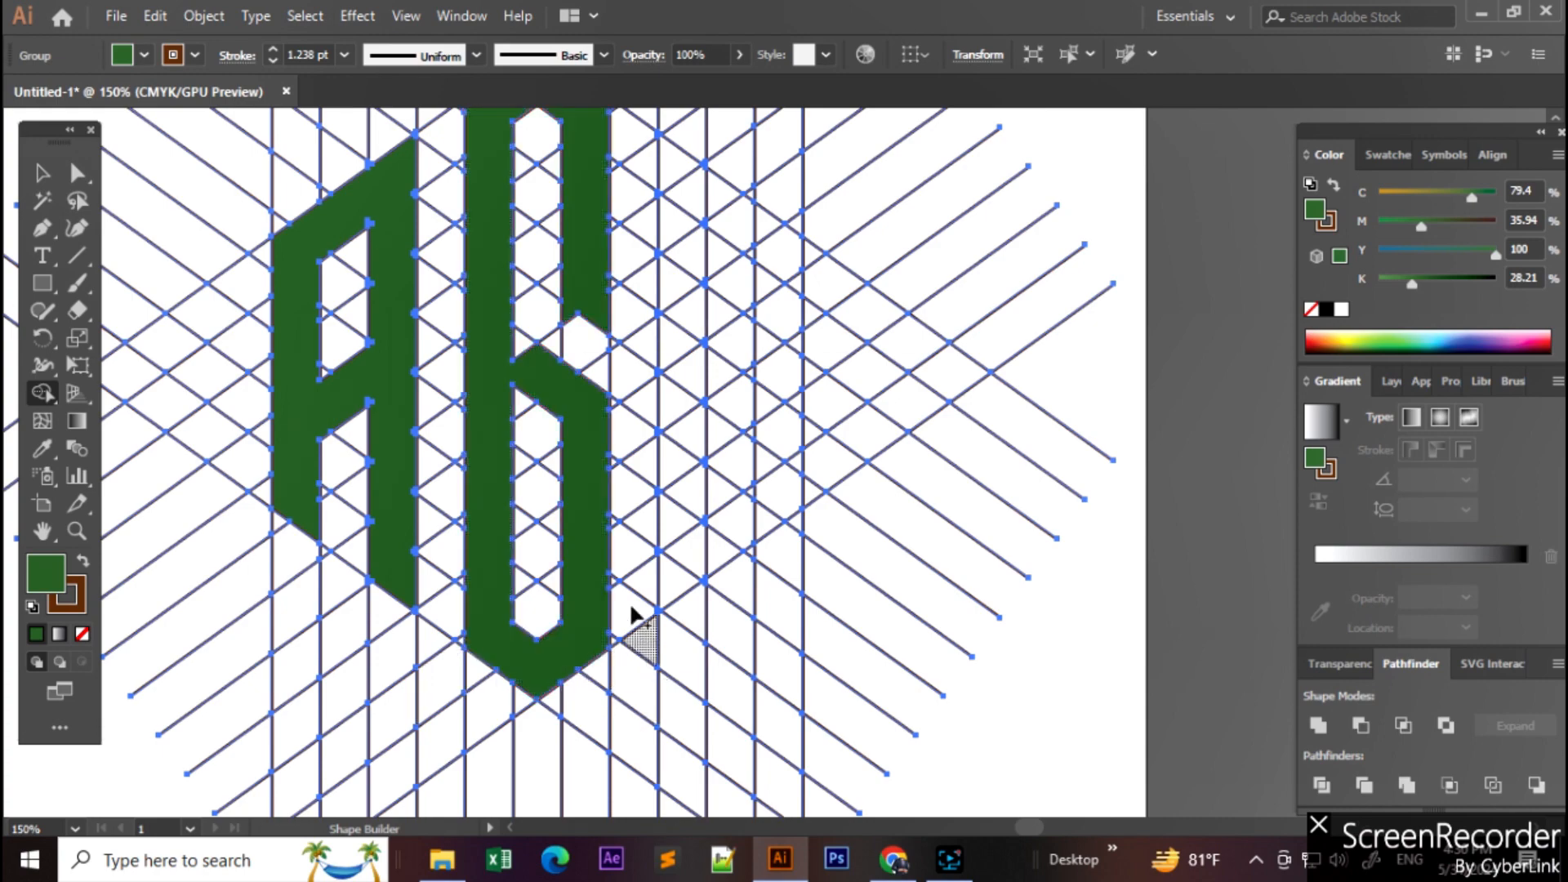
Step: Merge the cells between the B's upper right side and middle bar to close the upper bowl with a notched waist
scroll(594, 515, up, 1)
scroll(592, 515, up, 3)
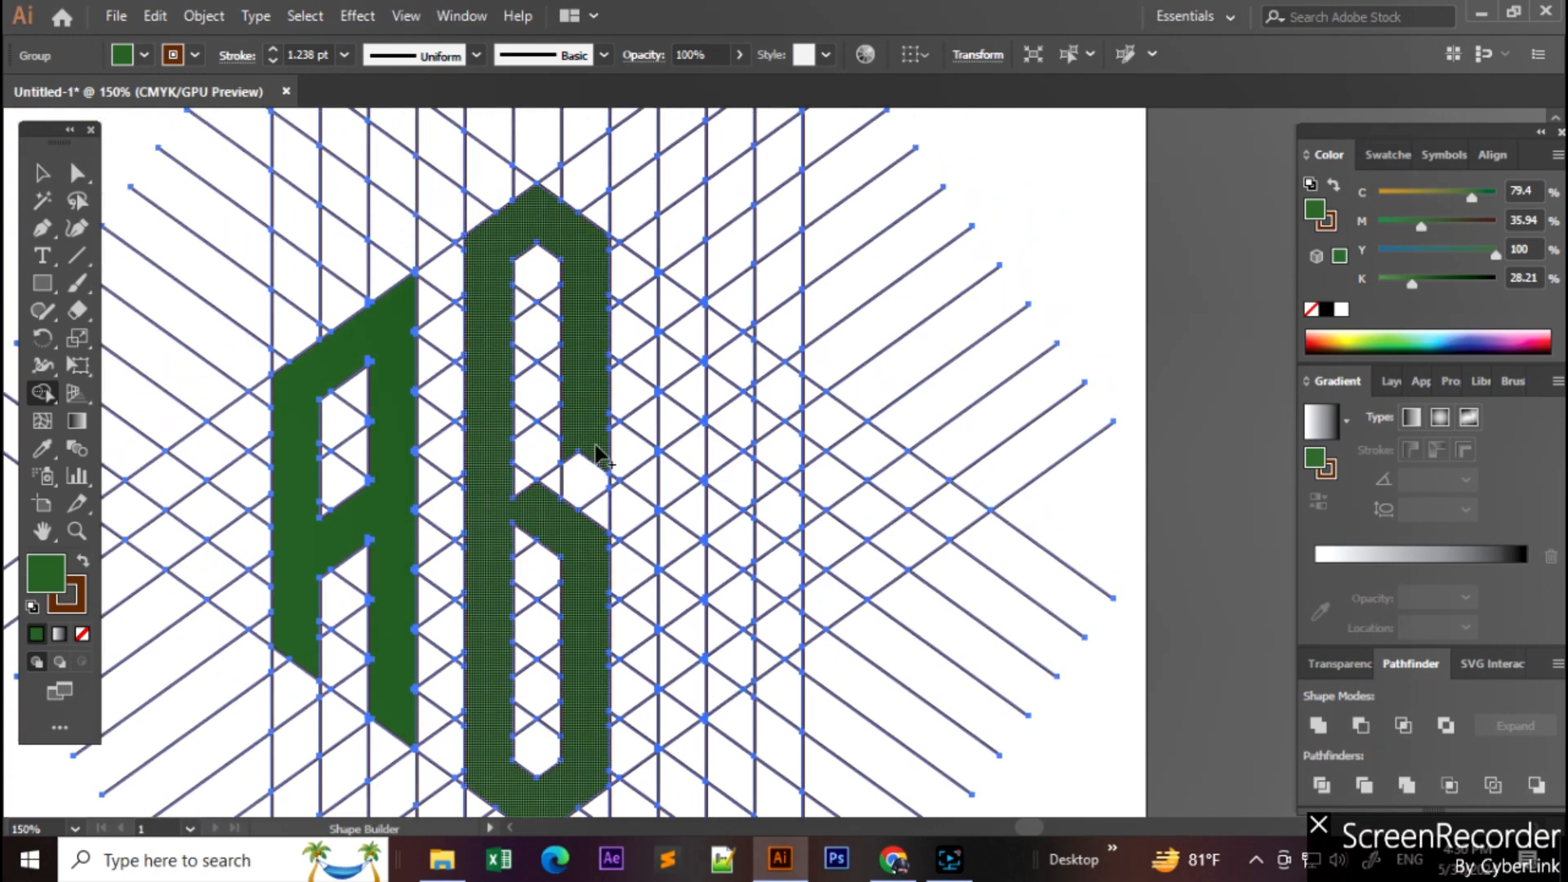
click(583, 490)
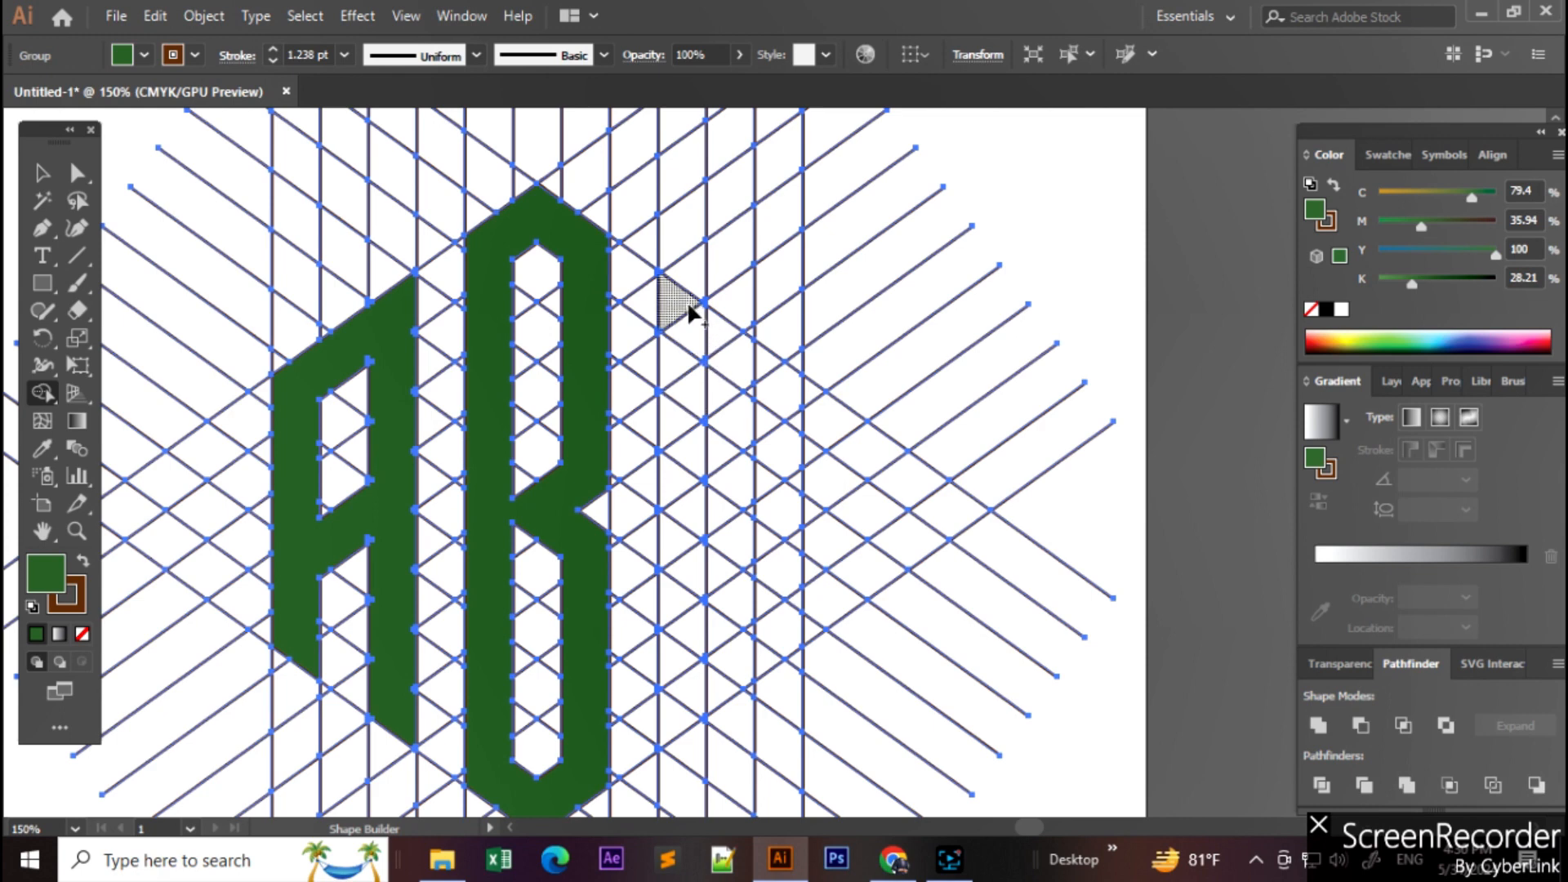
Step: Merge grid cells in columns nine to eleven to form the C's left stem, slanted top and base, and two right-hand ends
mouse_move(678, 323)
mouse_down()
mouse_move(668, 717)
mouse_move(764, 654)
mouse_move(788, 621)
mouse_move(784, 576)
mouse_up()
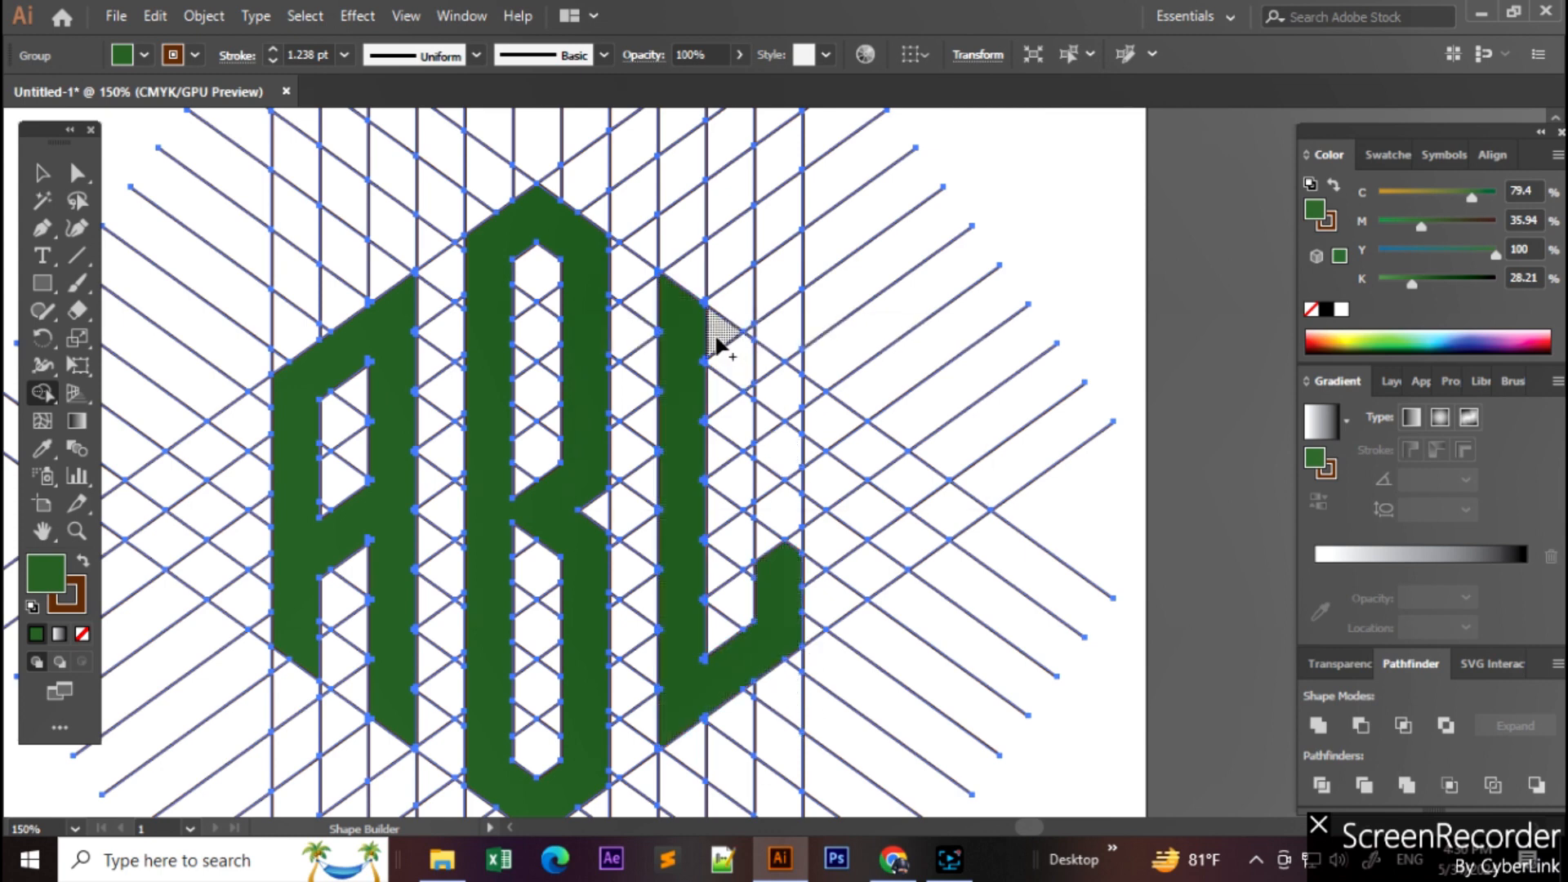
mouse_move(701, 340)
mouse_down()
mouse_move(771, 381)
mouse_move(780, 486)
mouse_up()
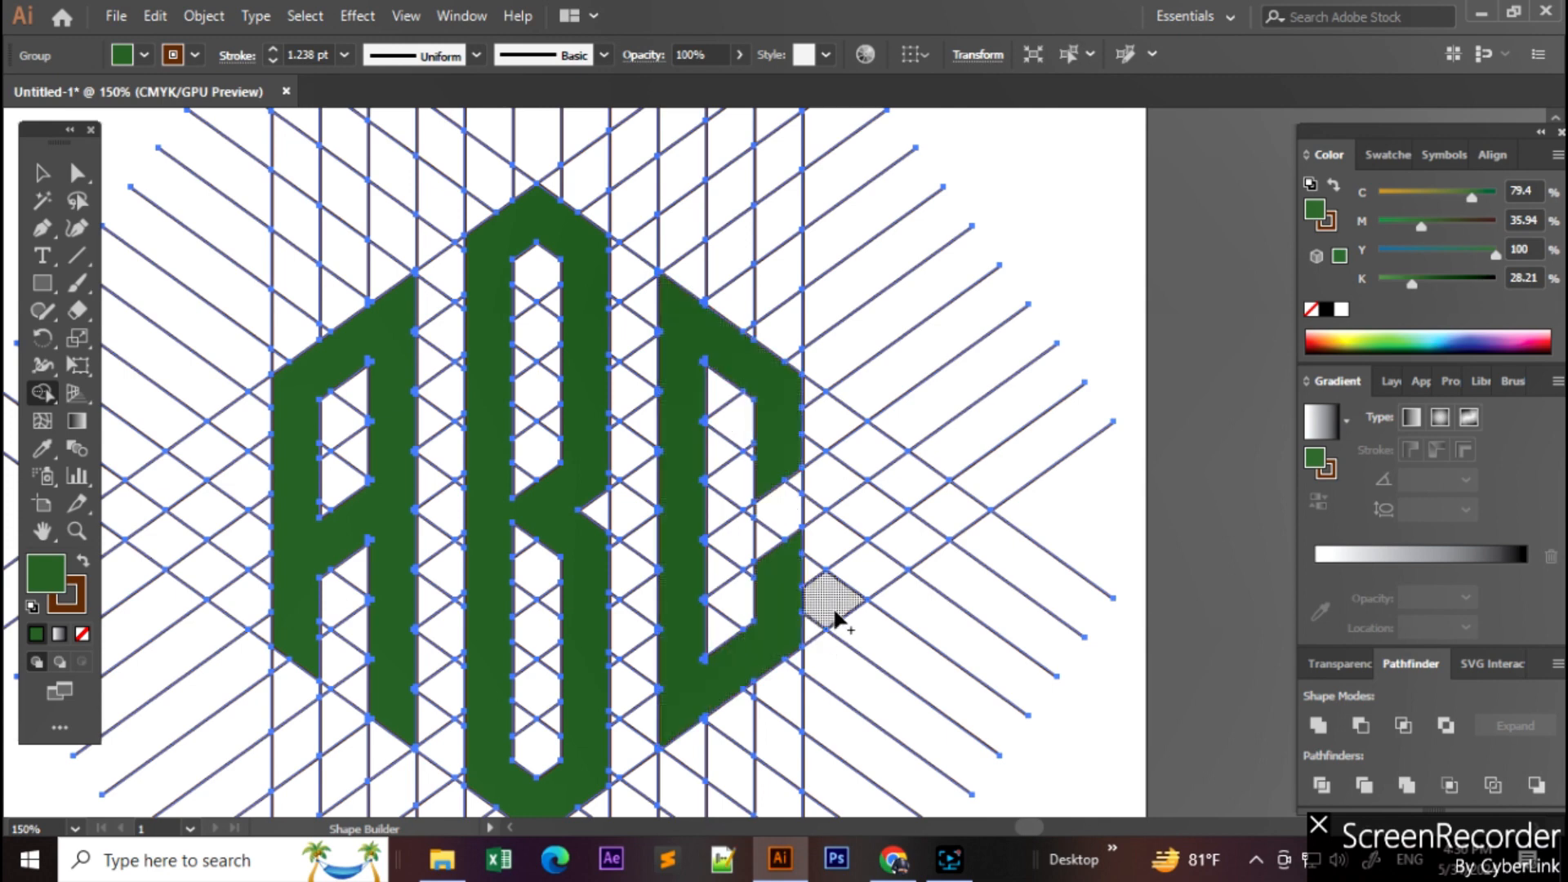
Step: Ungroup the combined grid and letters, and ungroup the line set that contains the B
scroll(834, 618, down, 2)
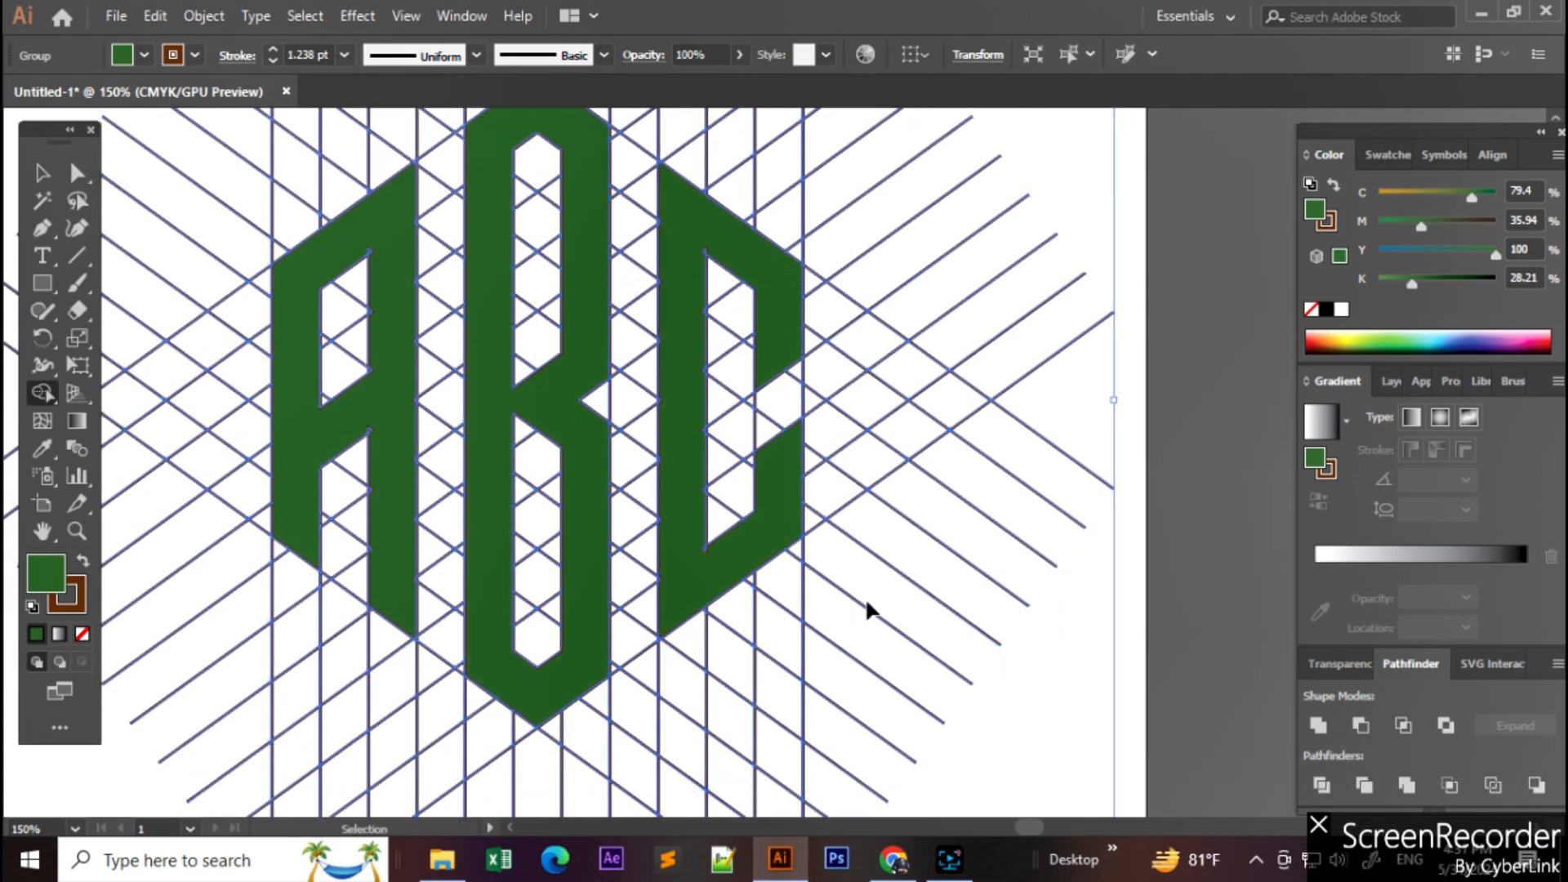
scroll(868, 607, down, 4)
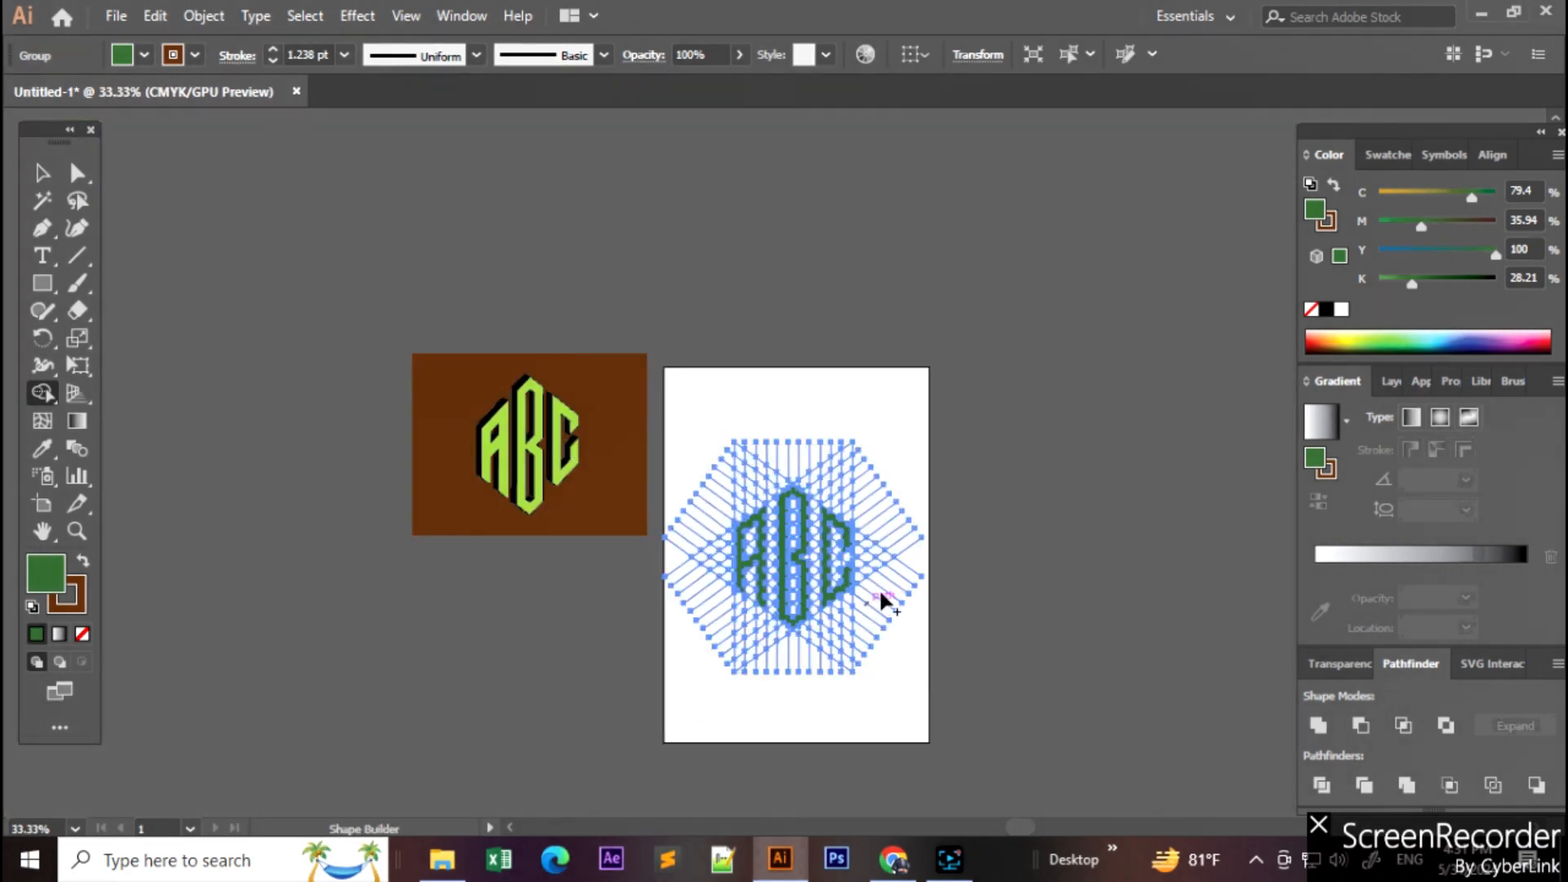
scroll(871, 571, up, 3)
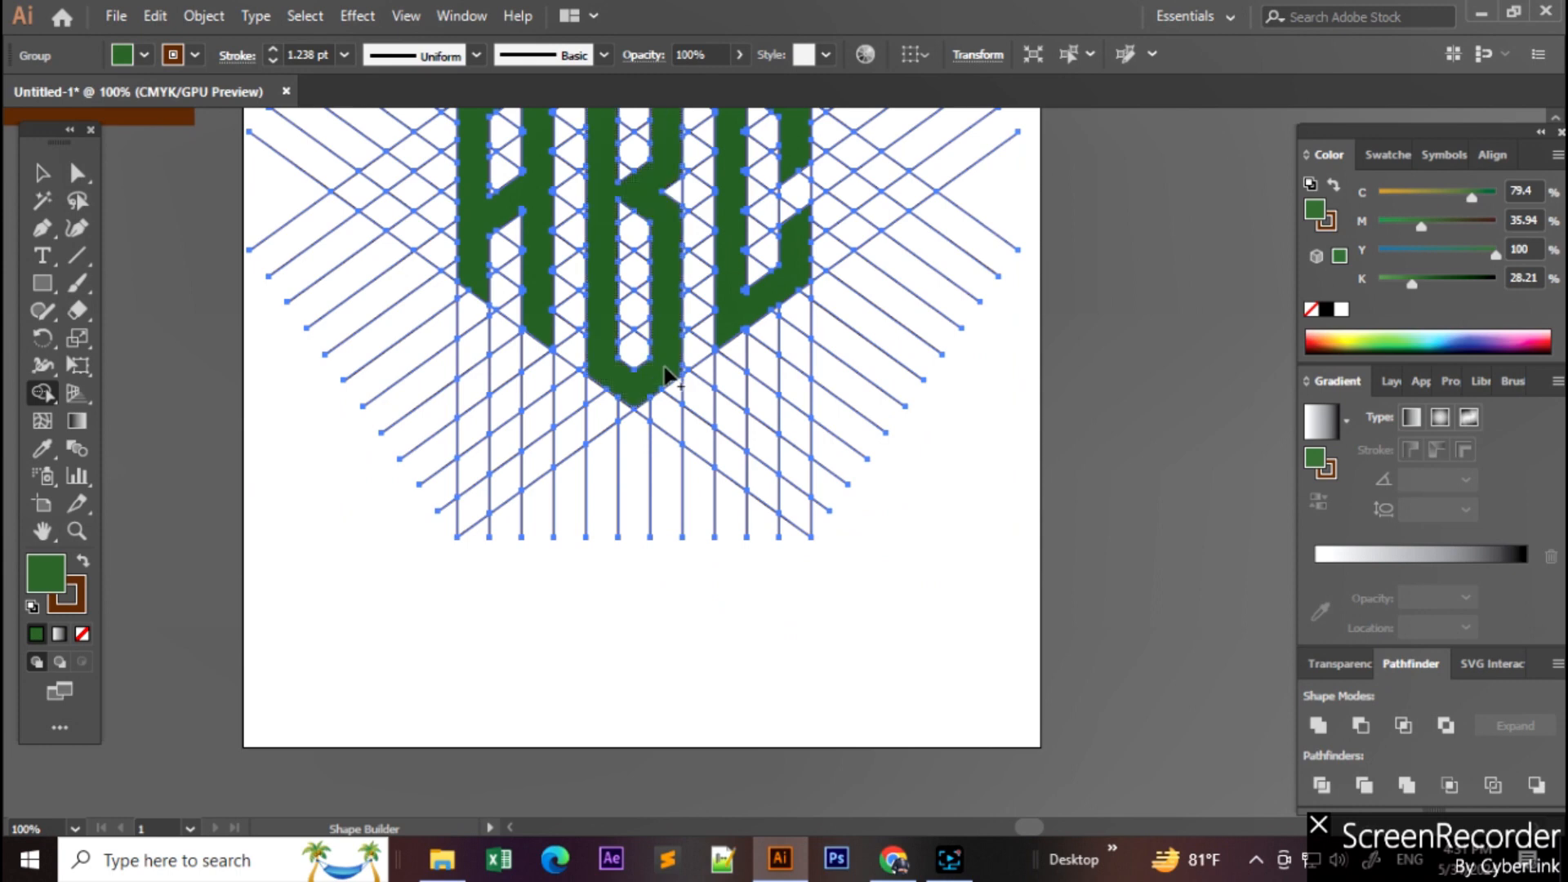
click(43, 172)
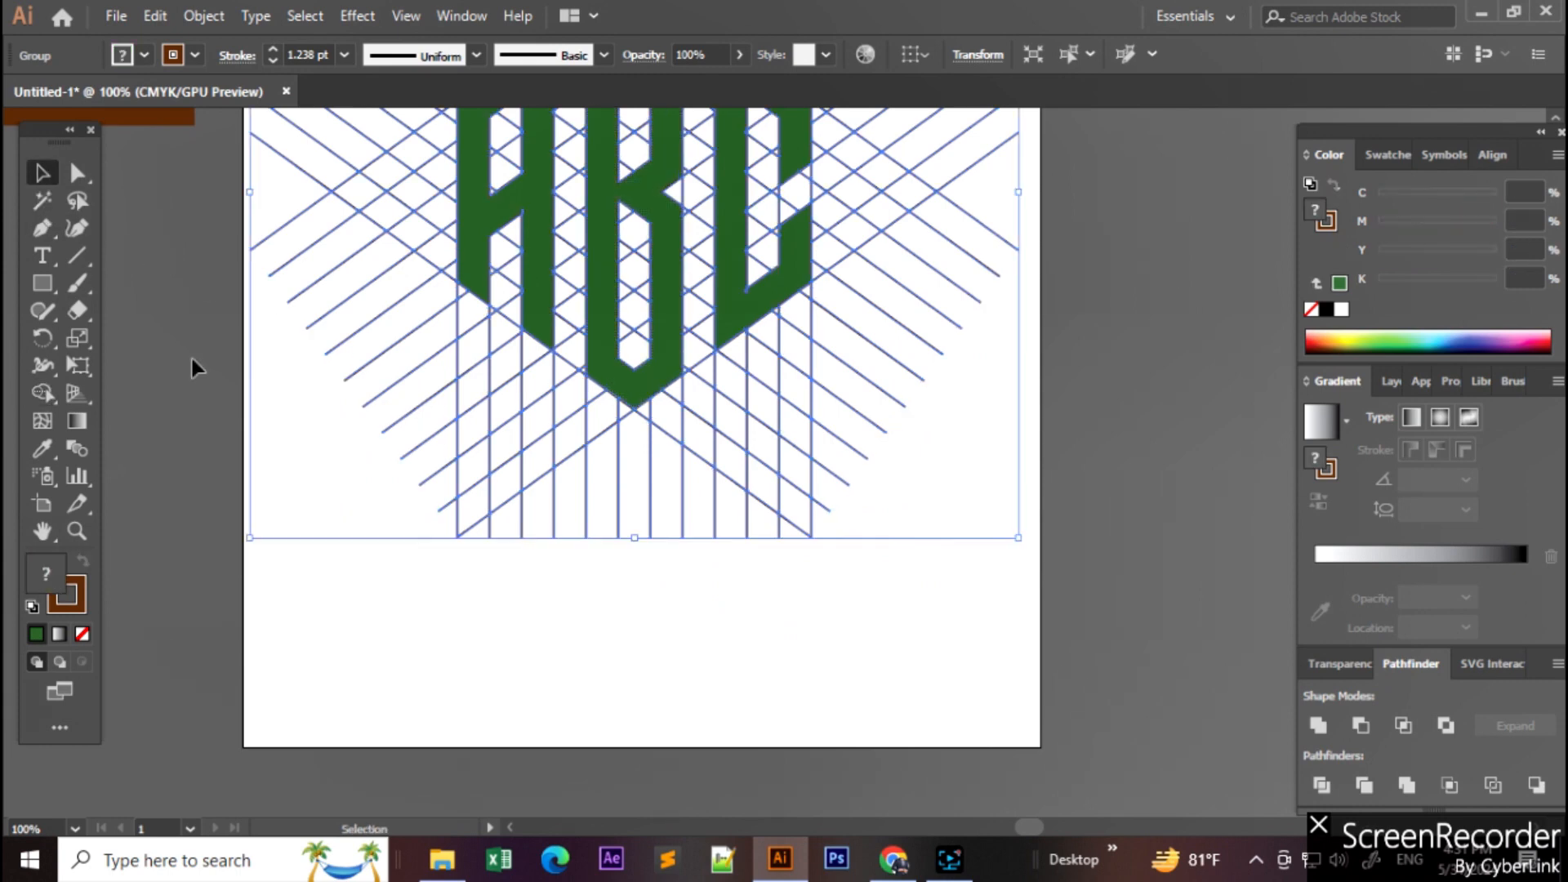
click(417, 621)
click(636, 380)
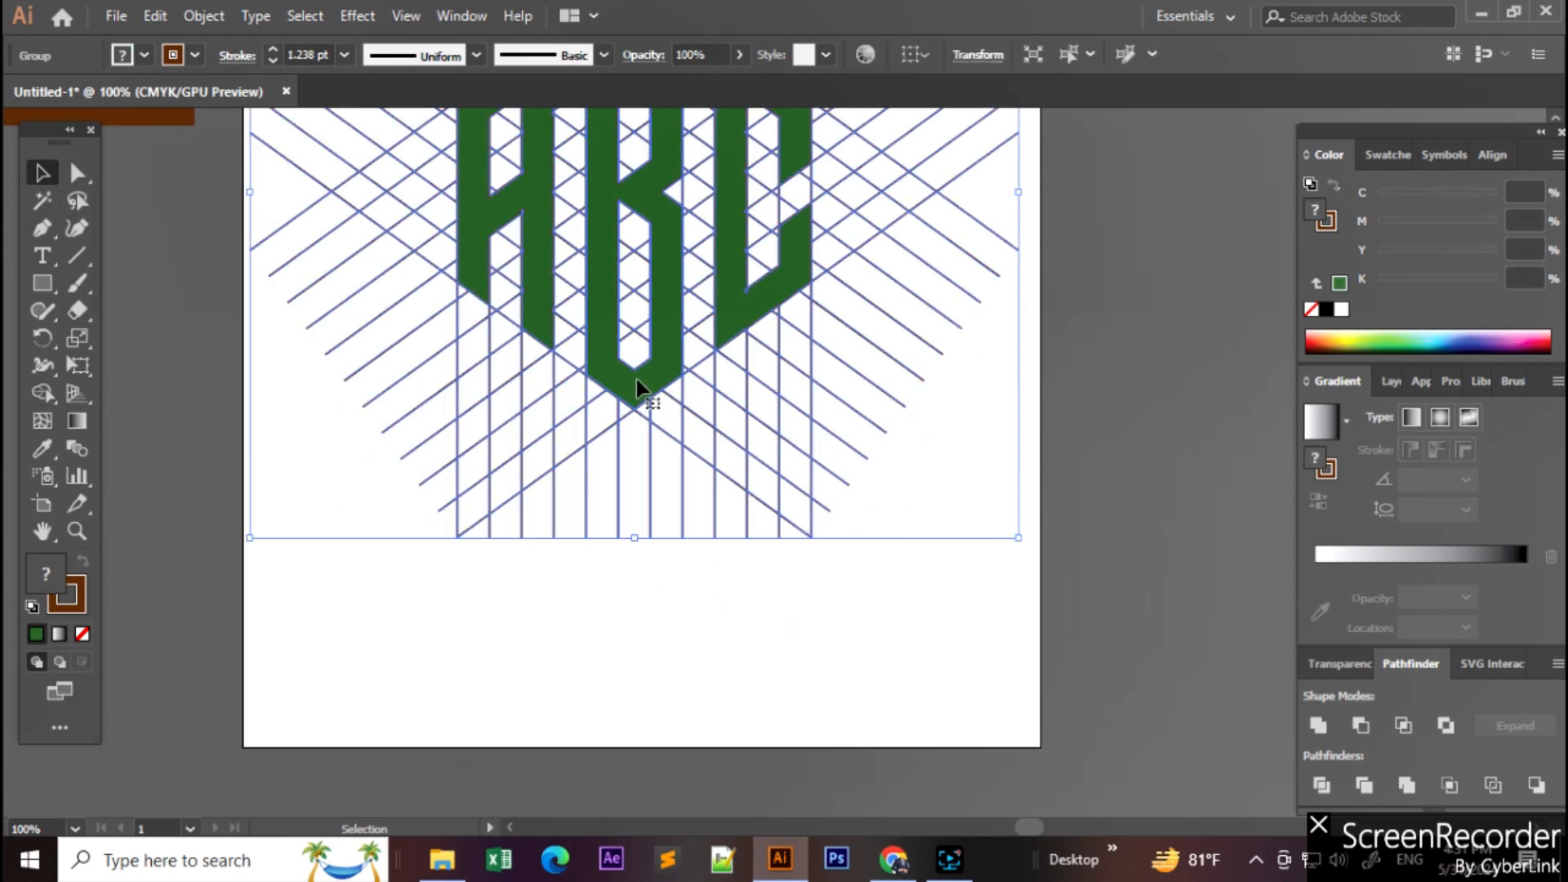
right_click(713, 484)
click(811, 625)
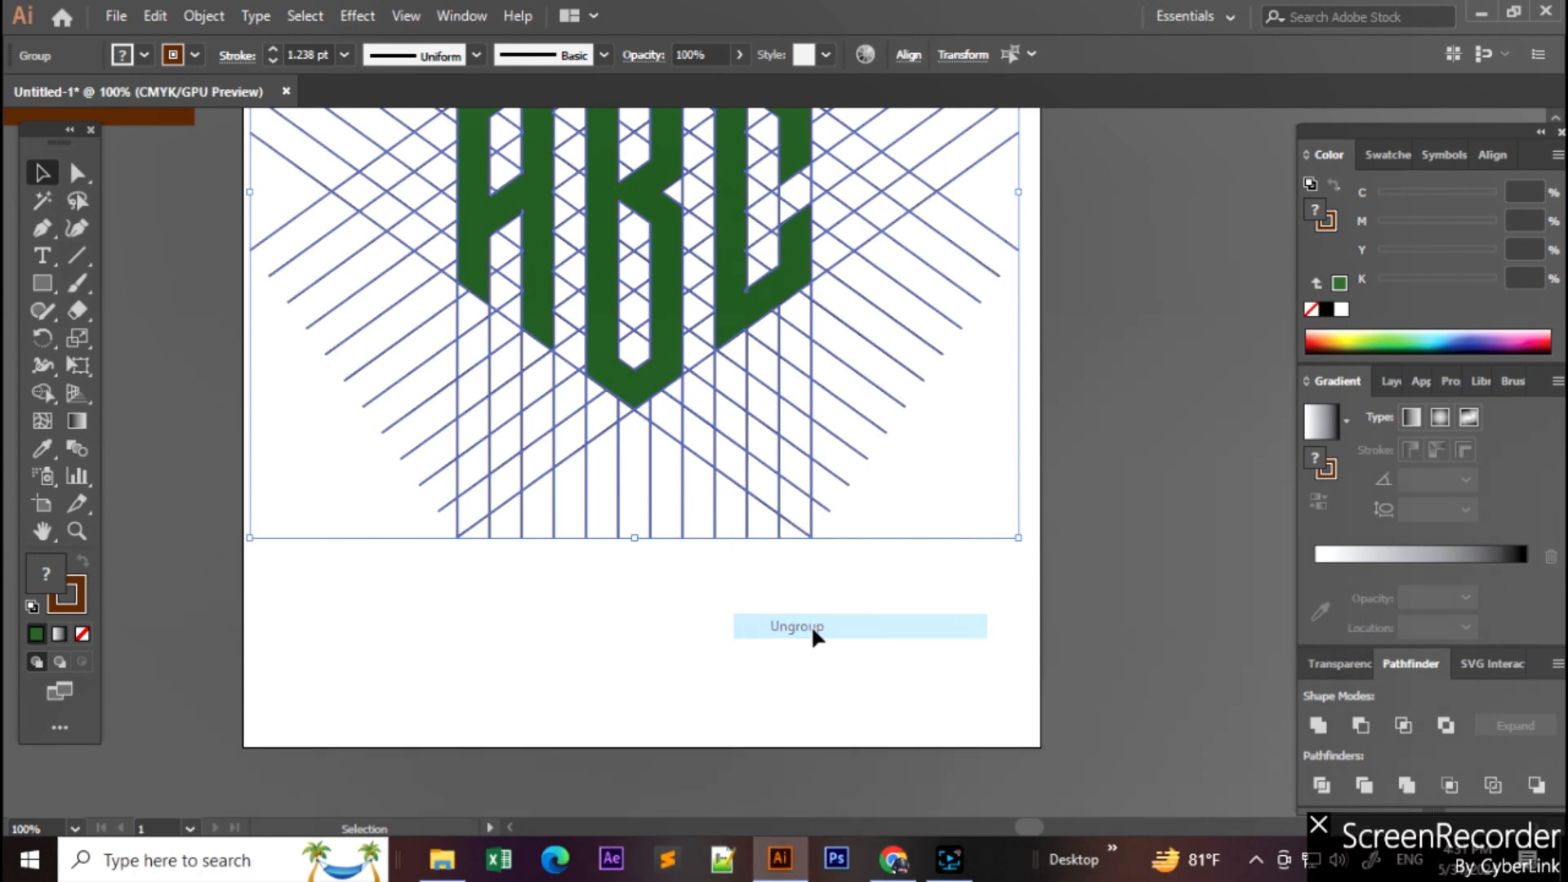
click(697, 434)
click(642, 496)
right_click(643, 496)
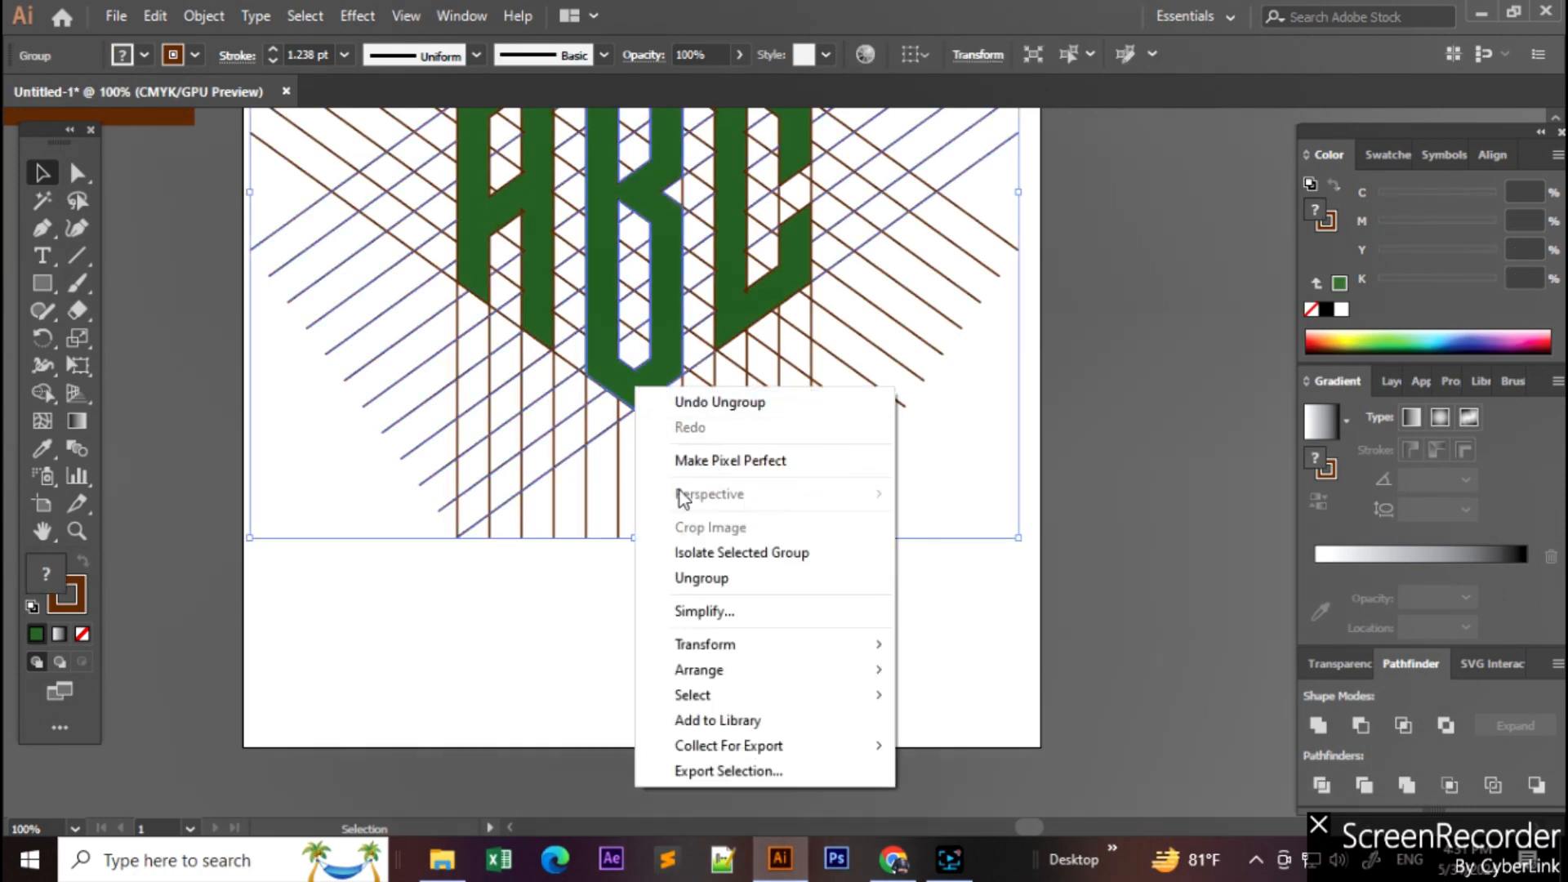
click(690, 581)
Step: Ungroup the line set that contains the A and C so both letters are separate objects
click(534, 309)
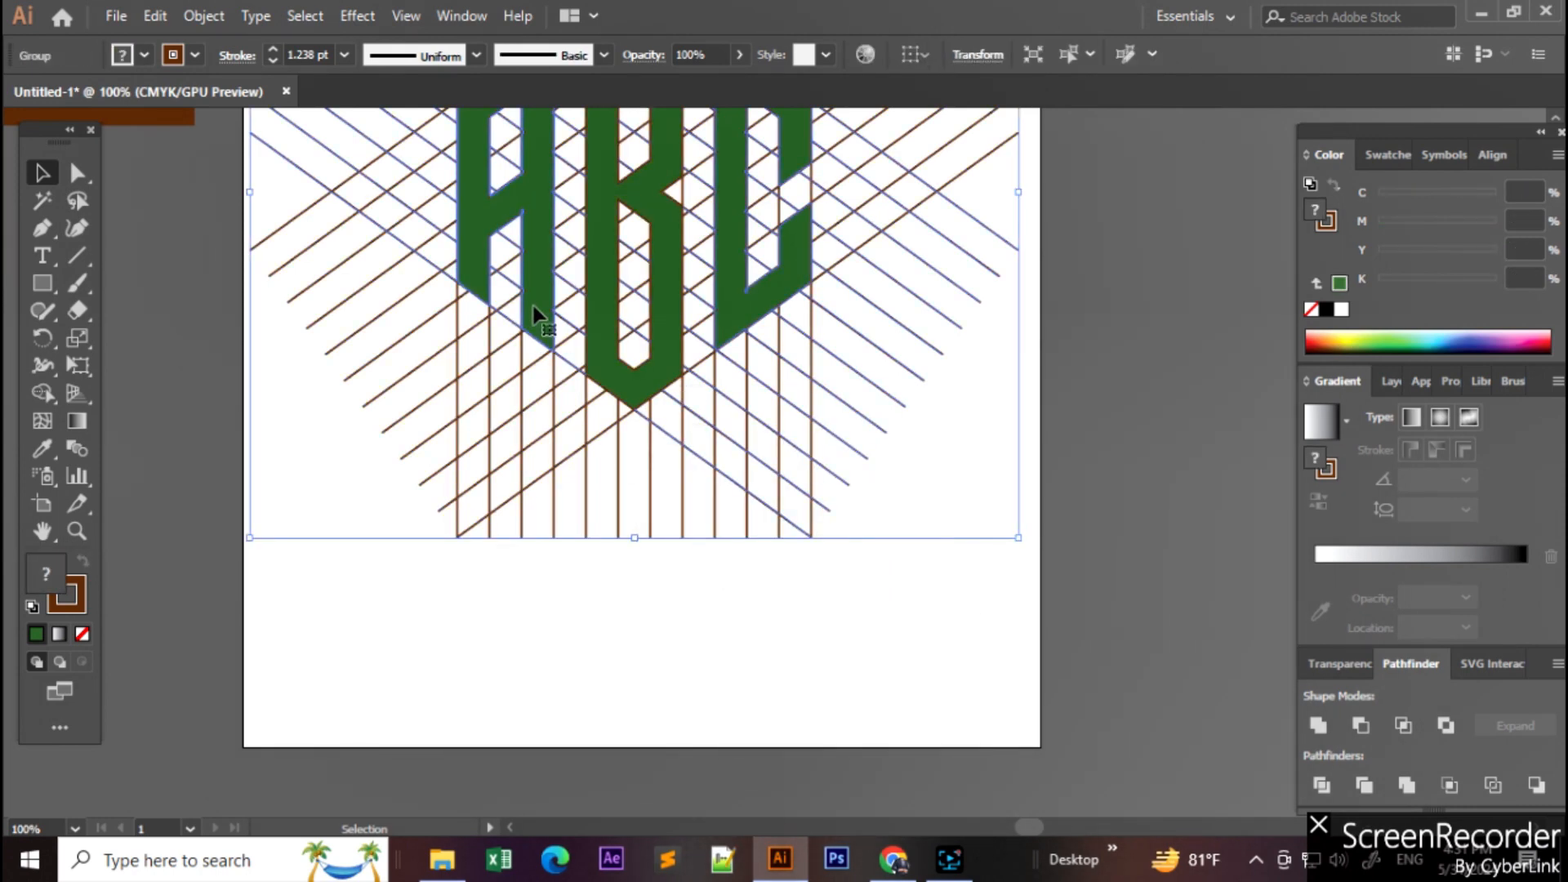
right_click(533, 308)
click(596, 497)
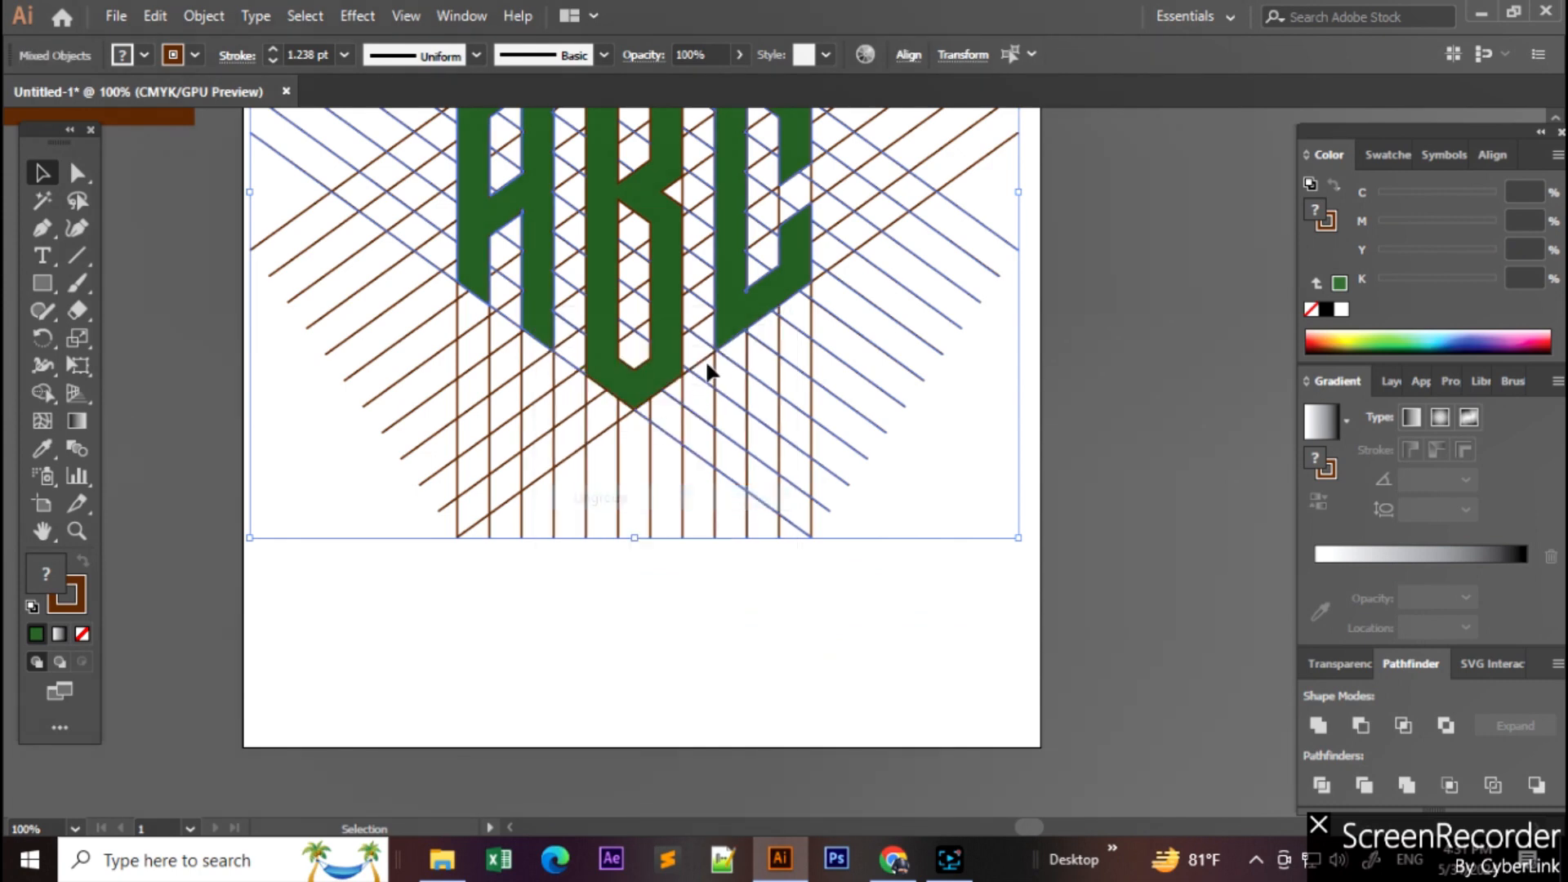
right_click(729, 311)
click(614, 611)
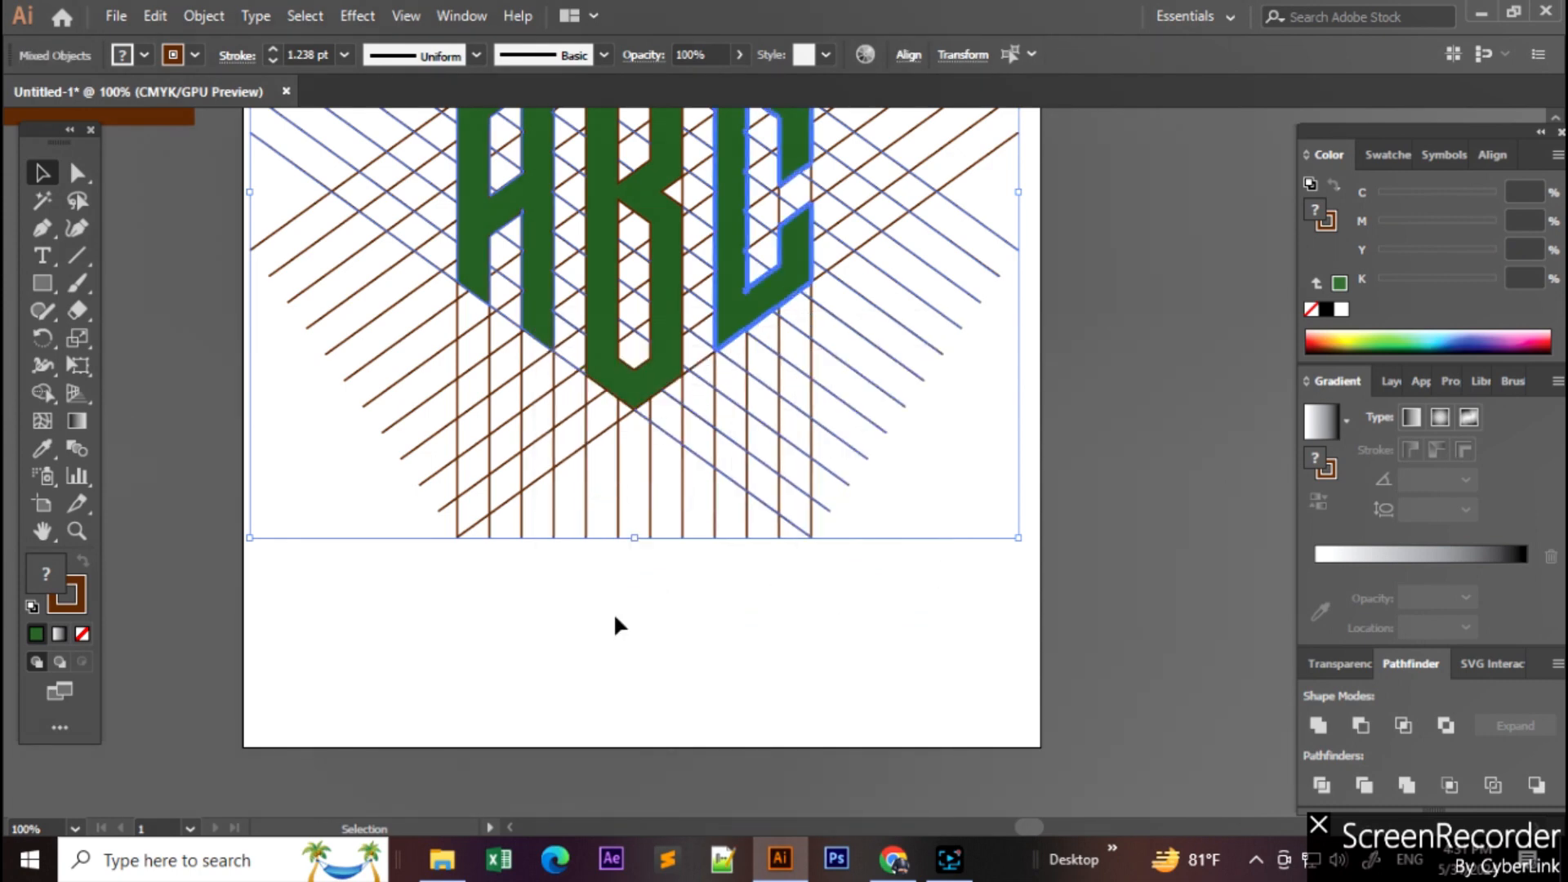
Step: Select the A, B and C shapes together and move them off the grid to the empty area right of the artboard
click(615, 618)
click(739, 331)
click(654, 380)
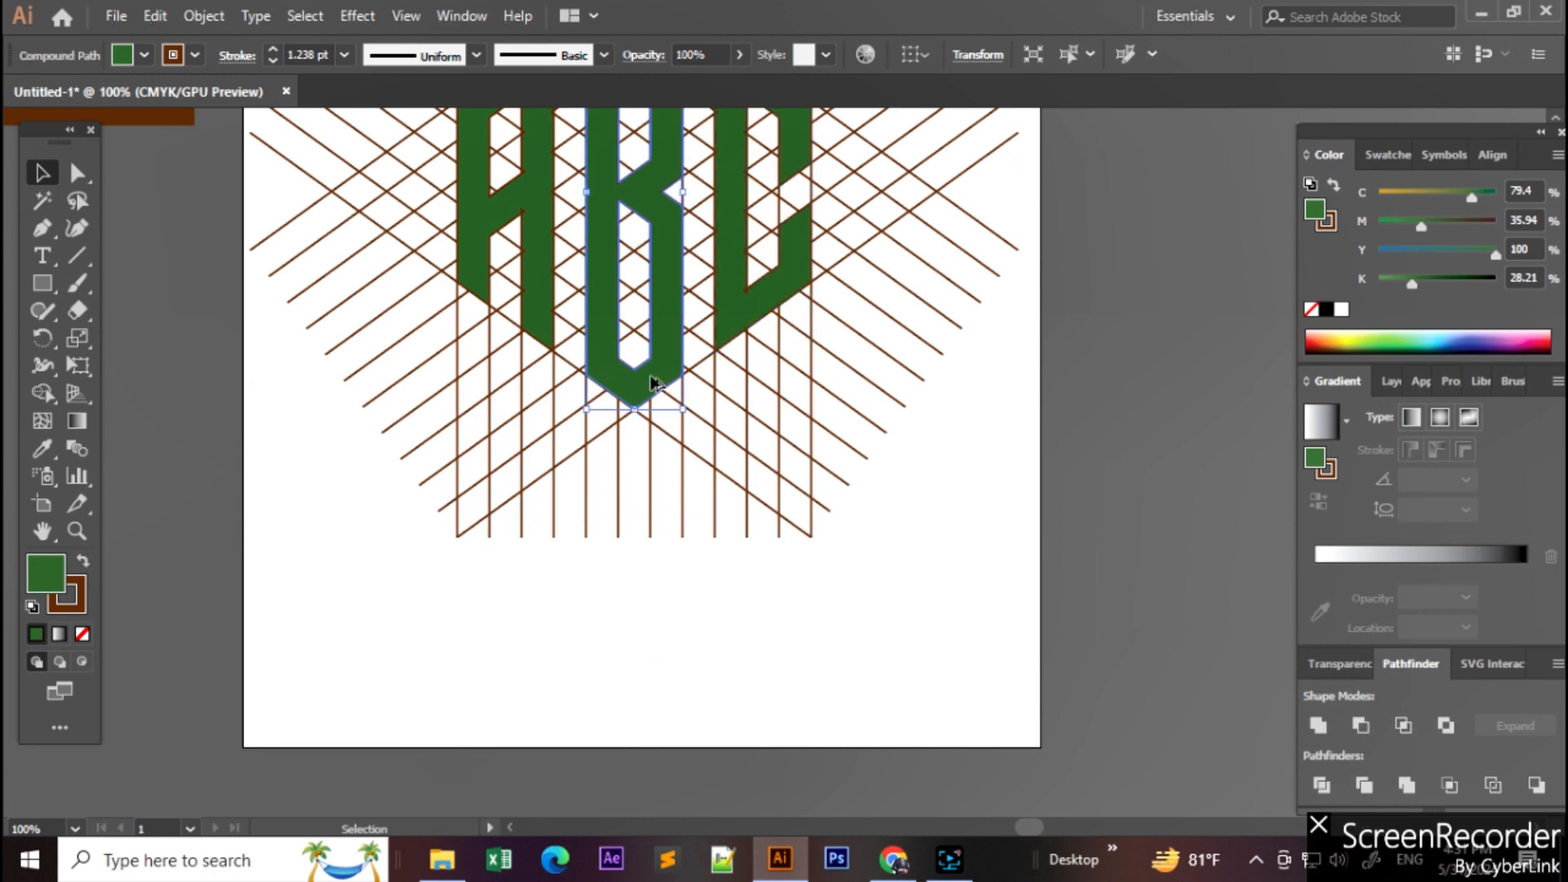
click(535, 294)
scroll(723, 451, down, 3)
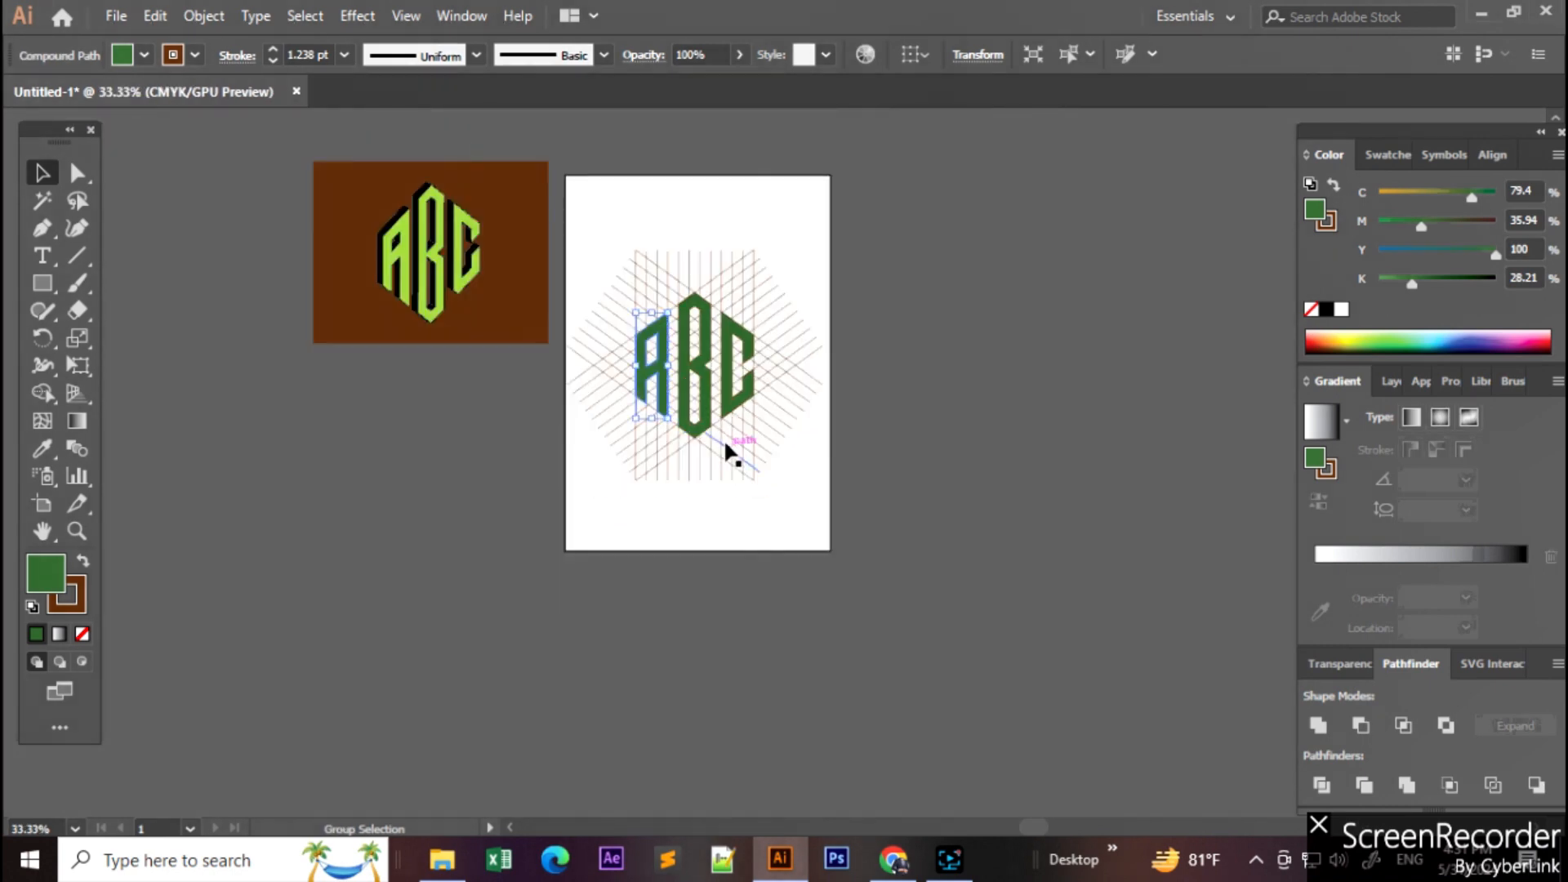
shift+click(705, 351)
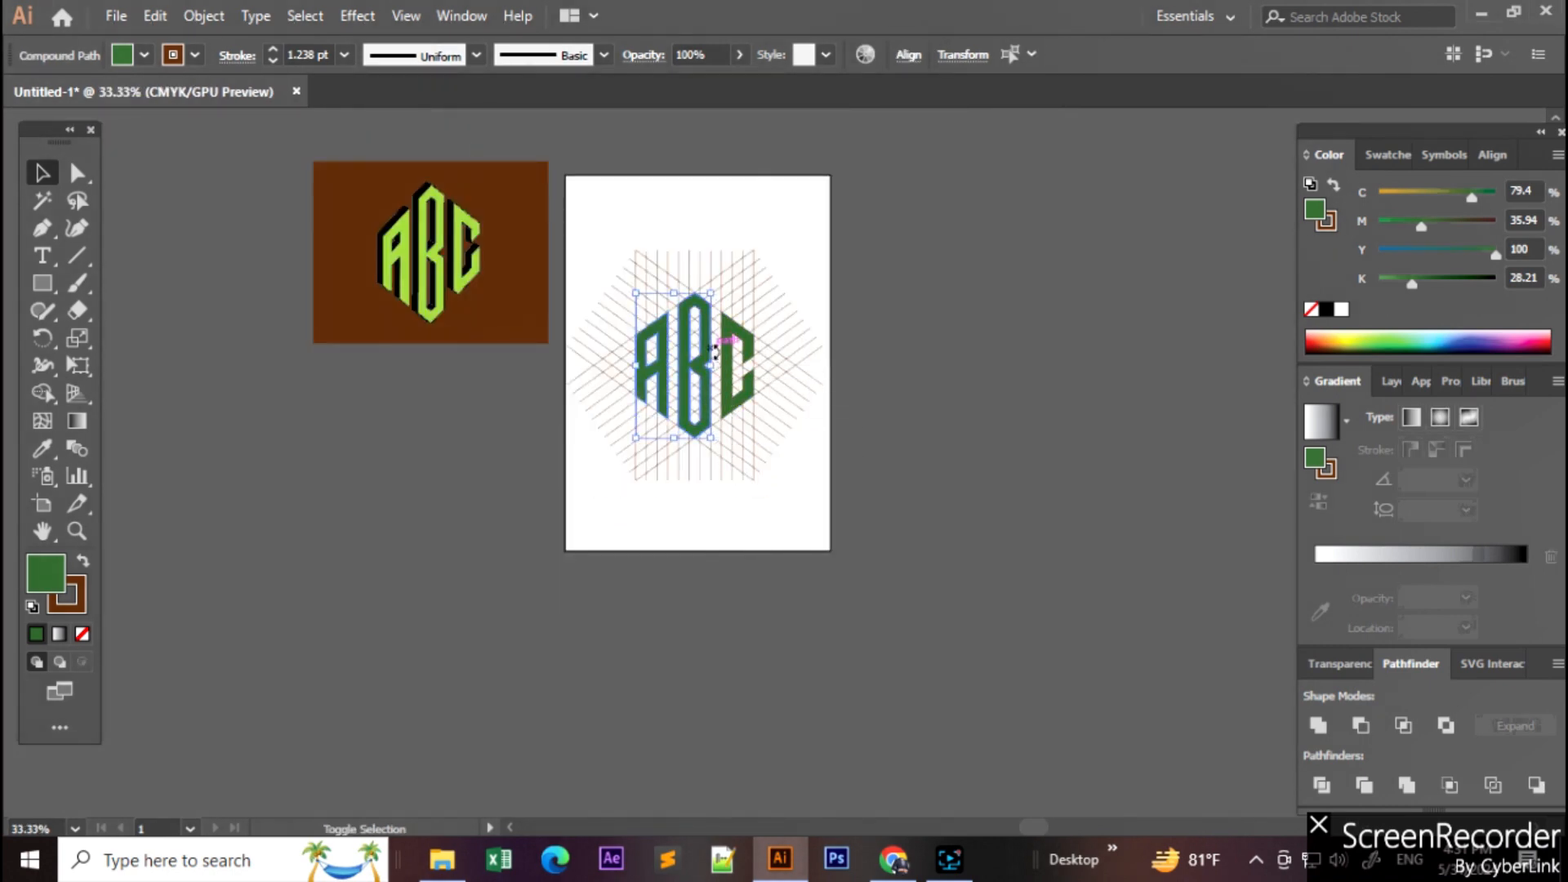
shift+click(733, 413)
drag(733, 413, 960, 434)
Step: Select all the leftover grid lines on the artboard and delete them
click(840, 577)
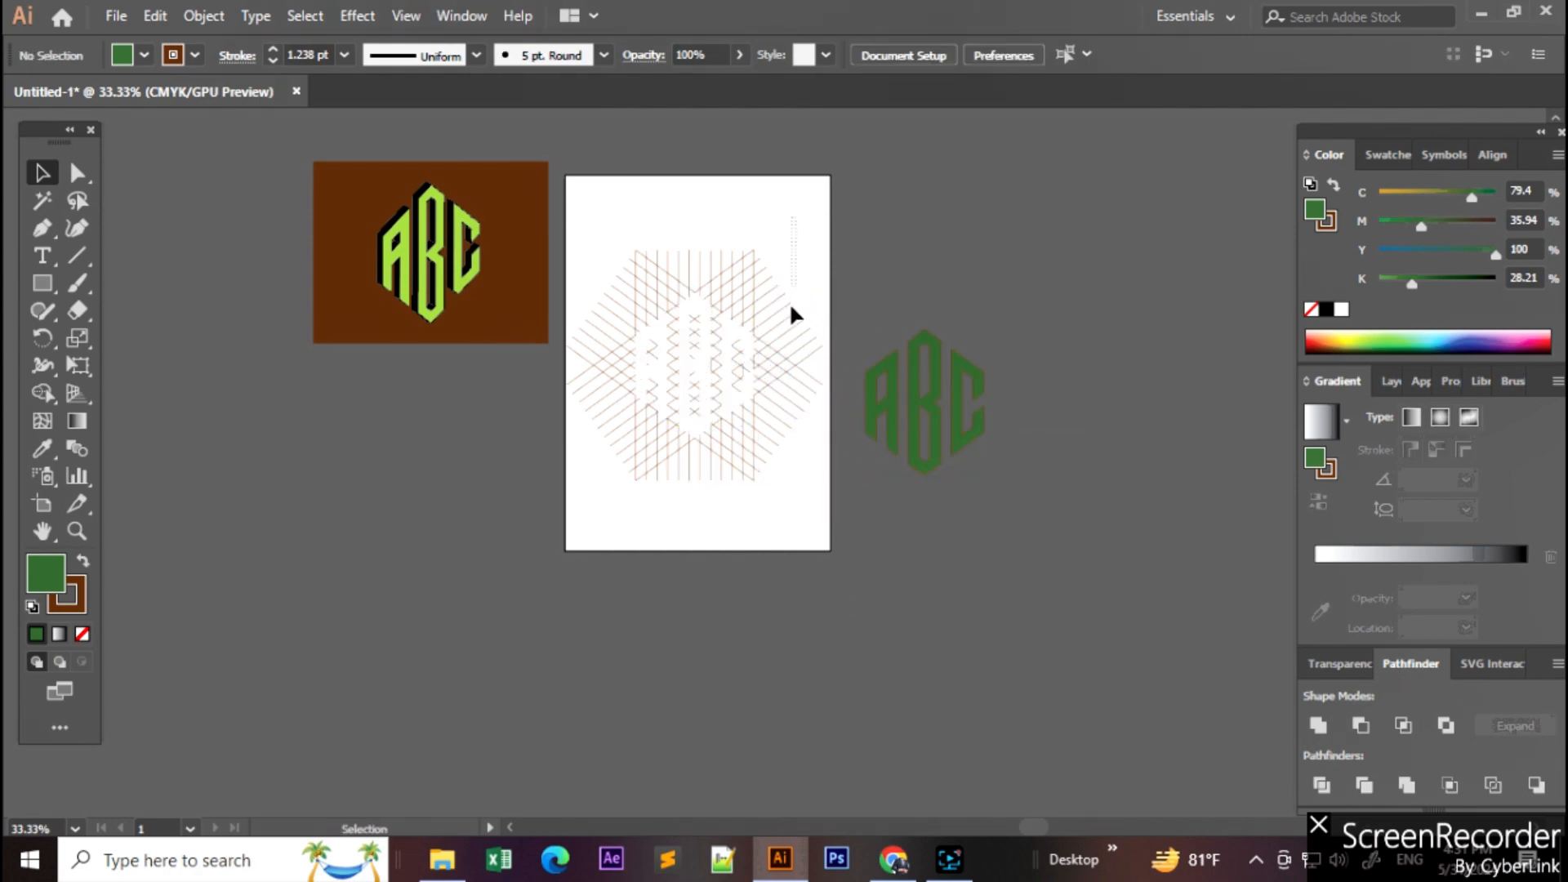
click(621, 553)
key(Delete)
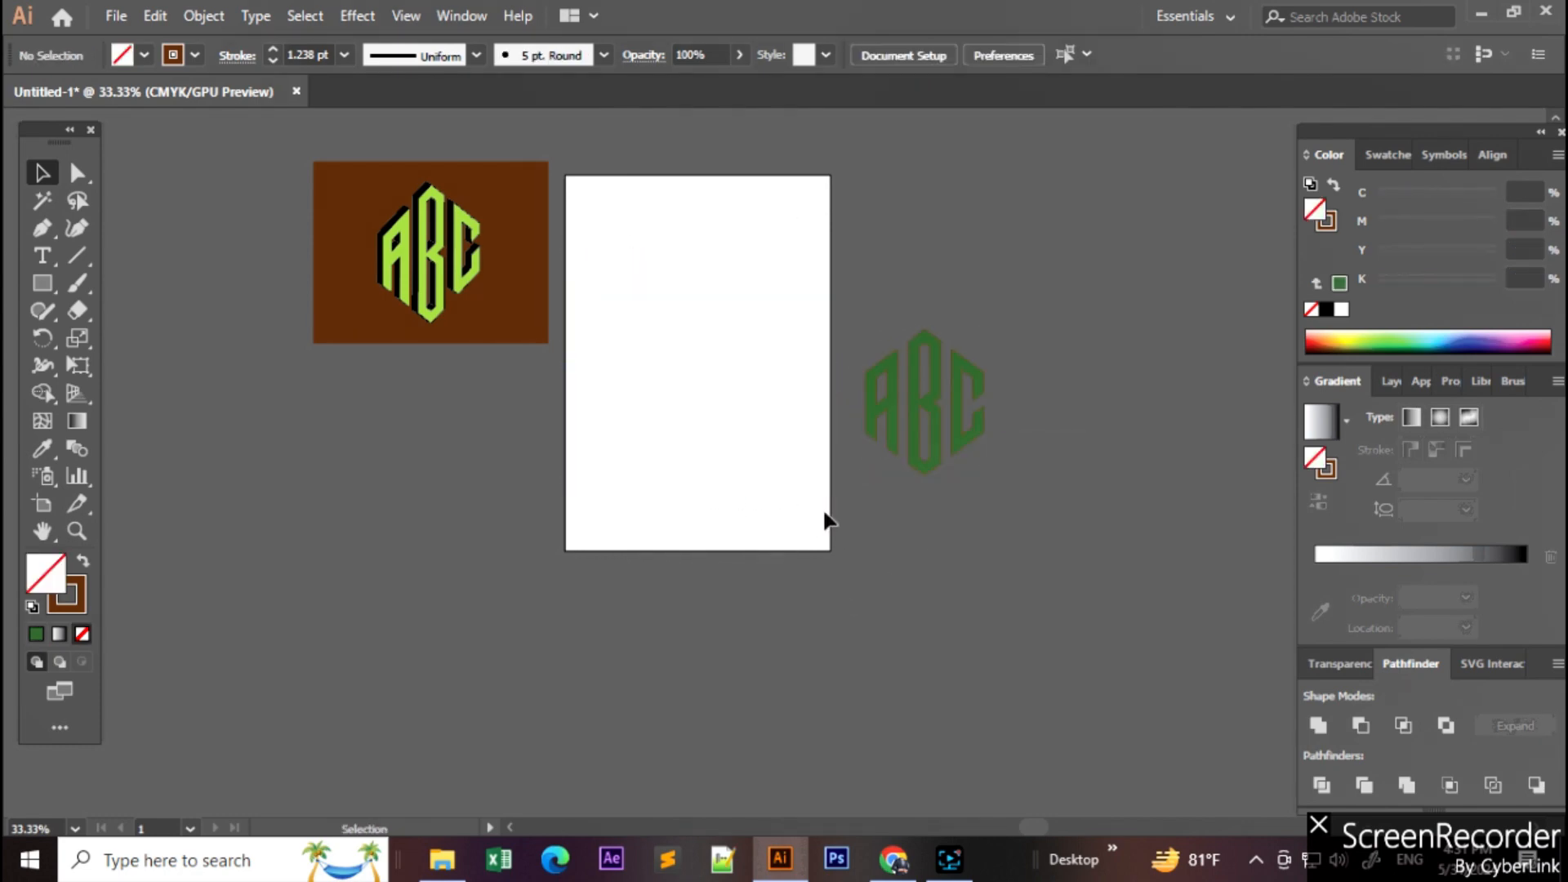
Step: Move the three ABC letters back onto the middle of the artboard and deselect them
drag(855, 474, 683, 389)
click(745, 529)
Step: Apply a 3D Extrude & Bevel effect to the ABC letters using the Off-Axis Front position and a 22 pt extrude depth
key(ctrl+equal)
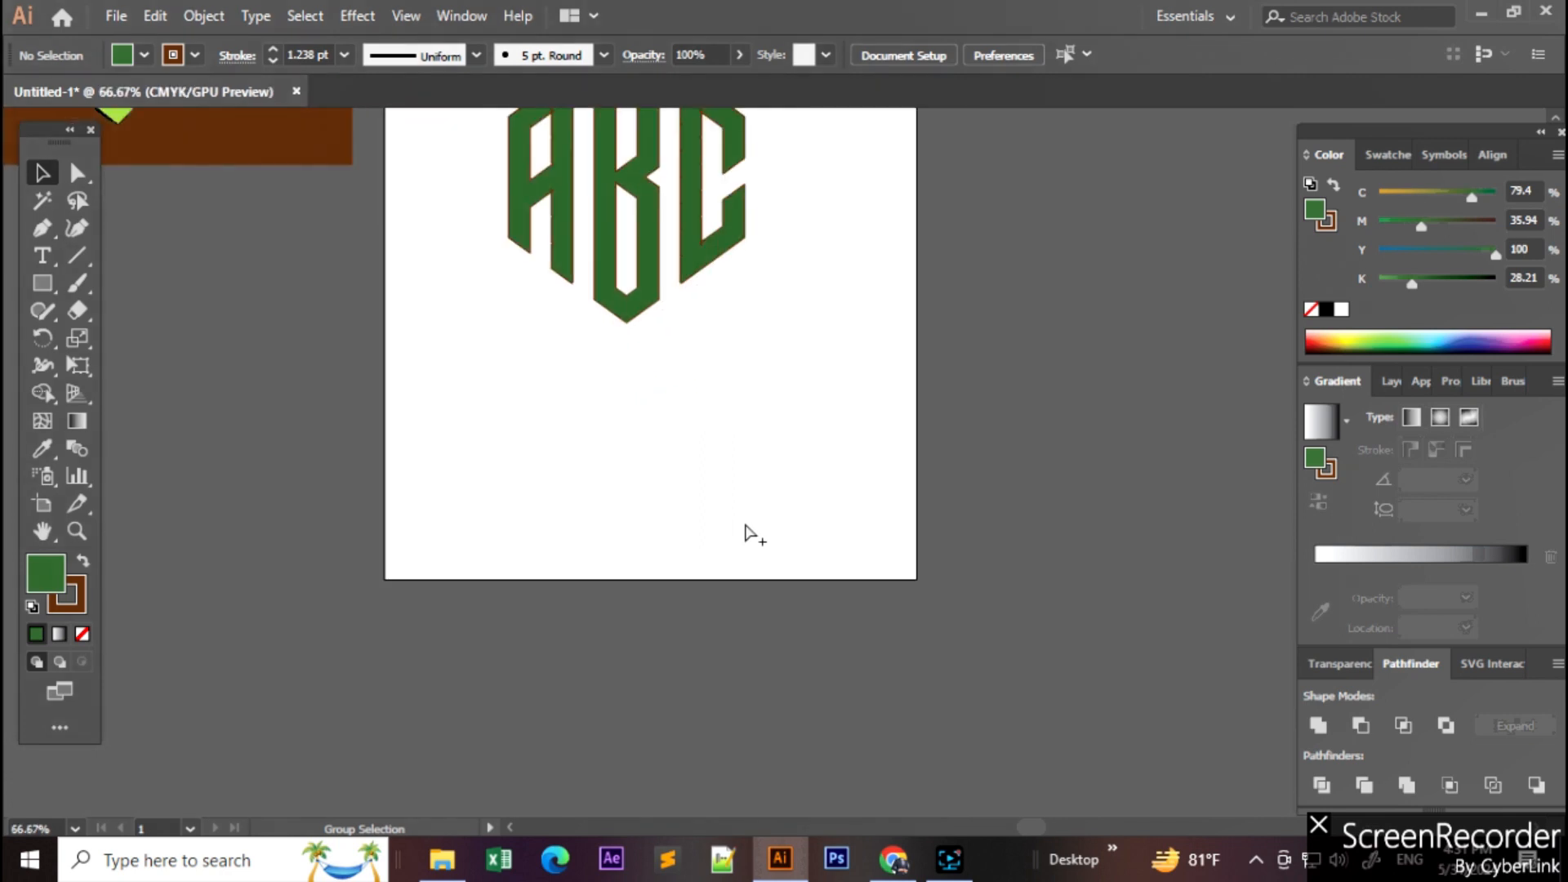
drag(847, 311, 852, 576)
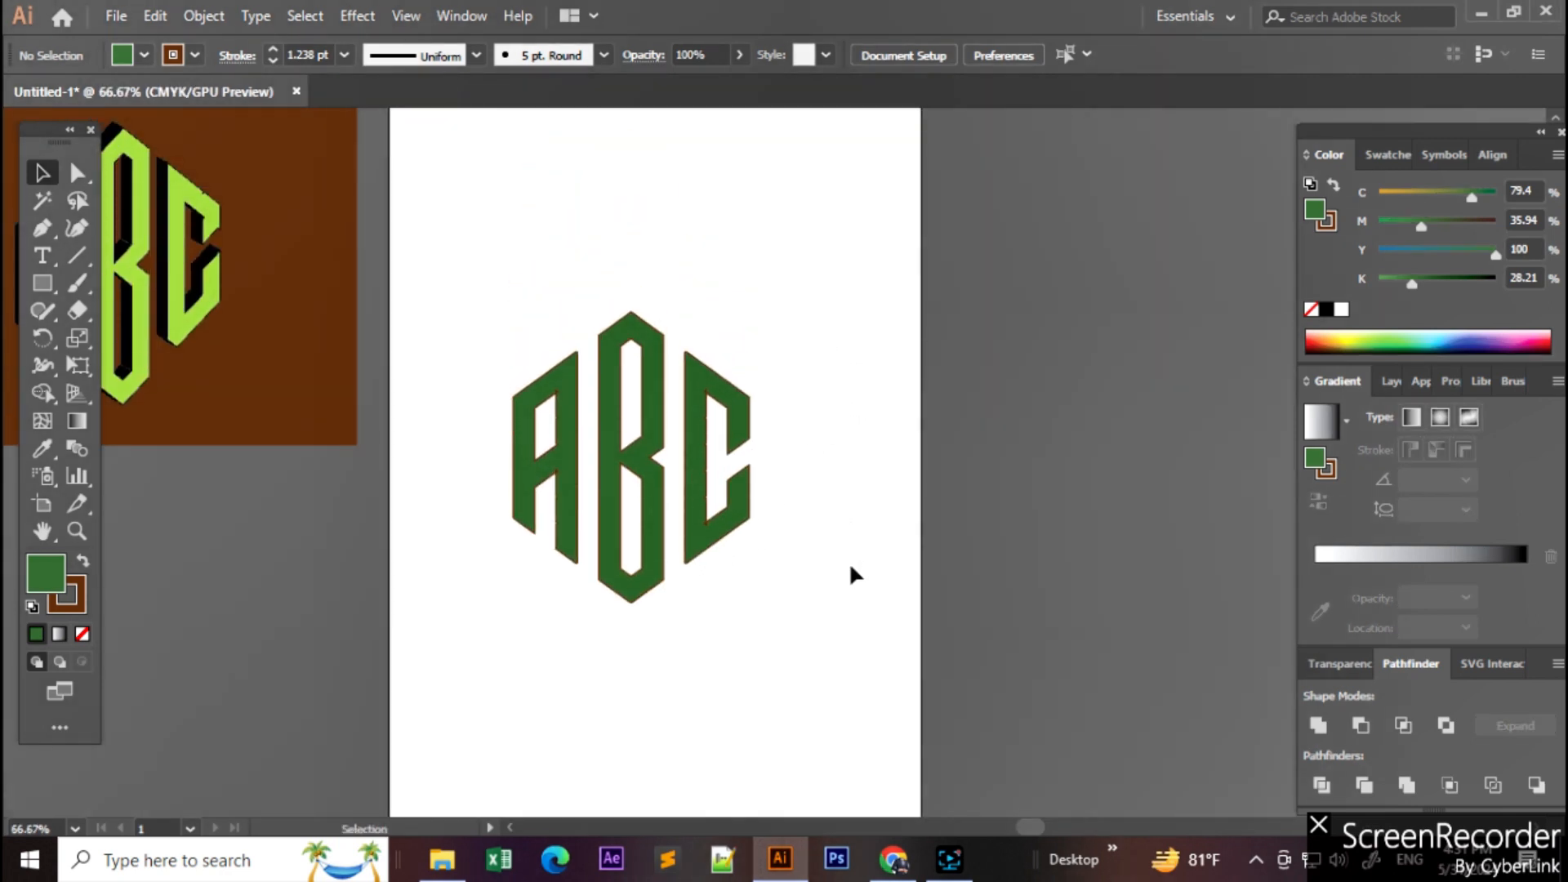
drag(550, 343, 796, 611)
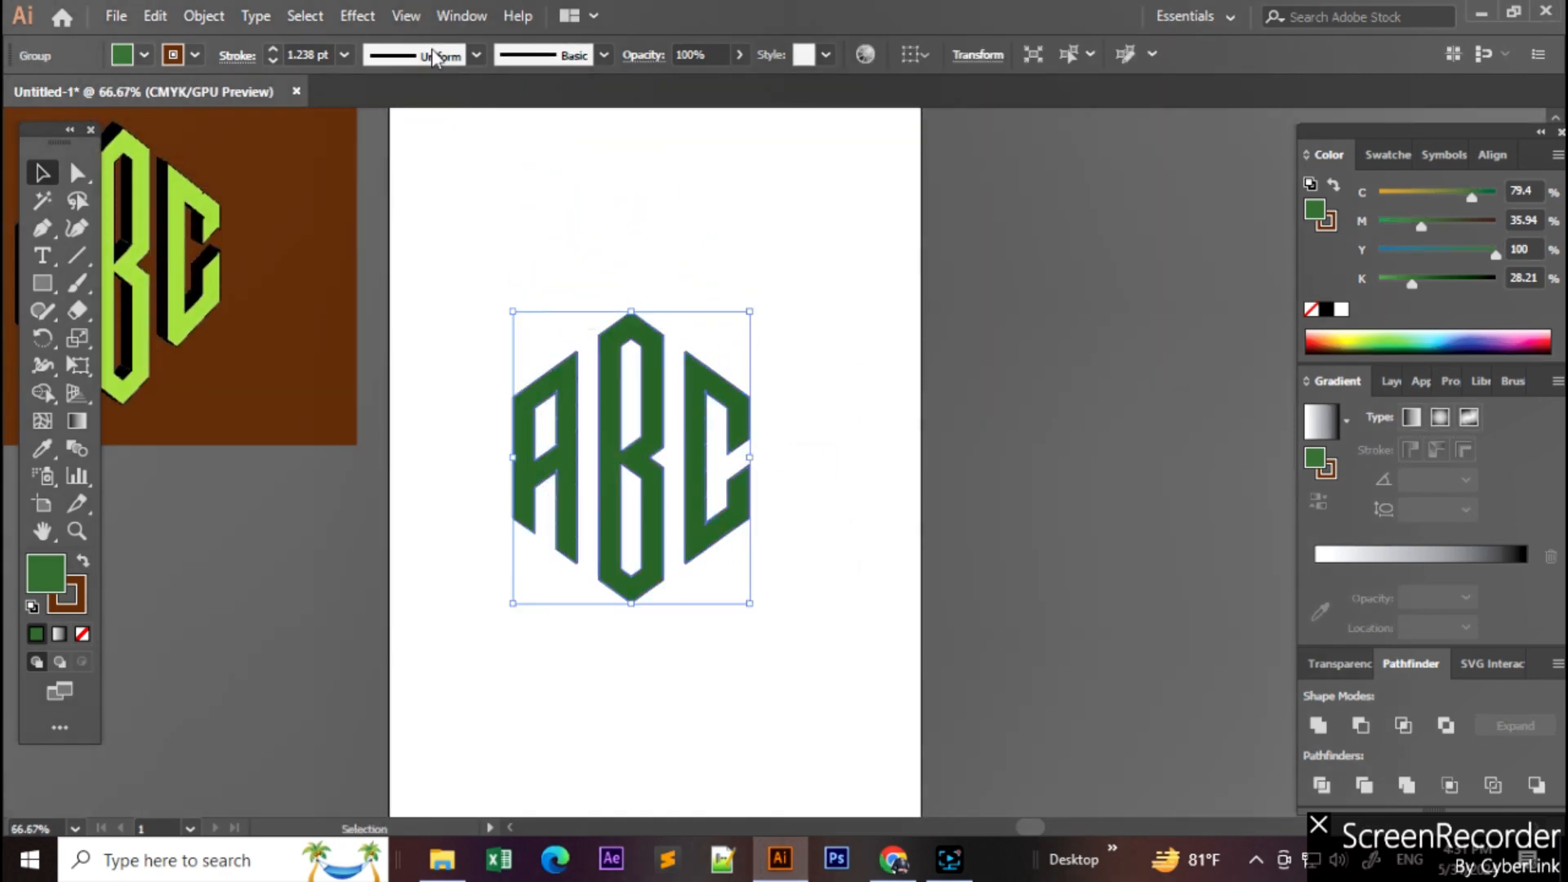
click(357, 16)
mouse_move(388, 149)
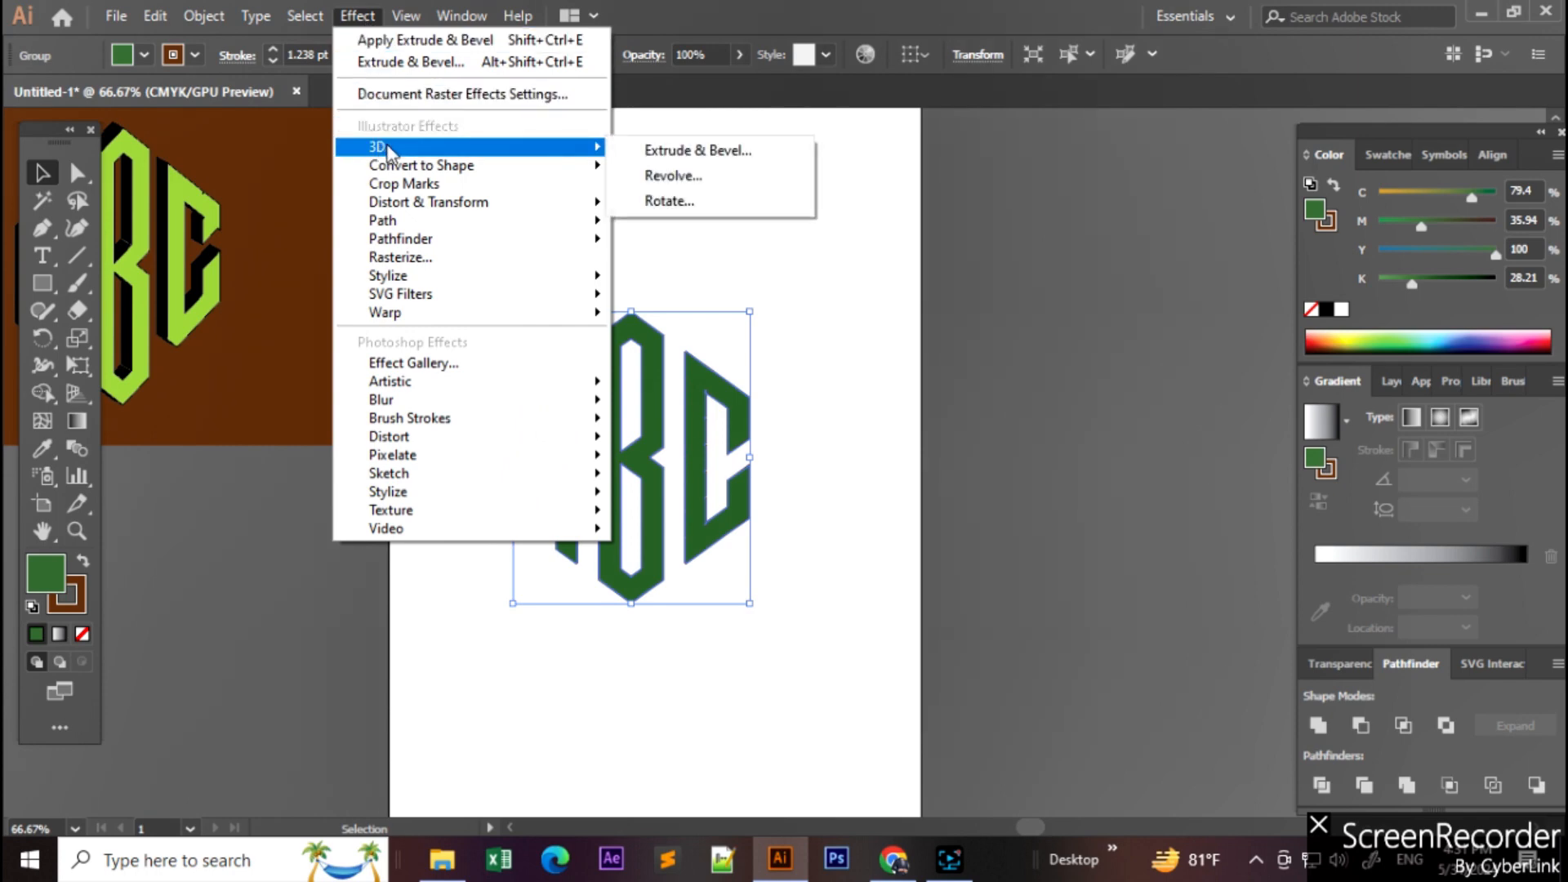
click(702, 151)
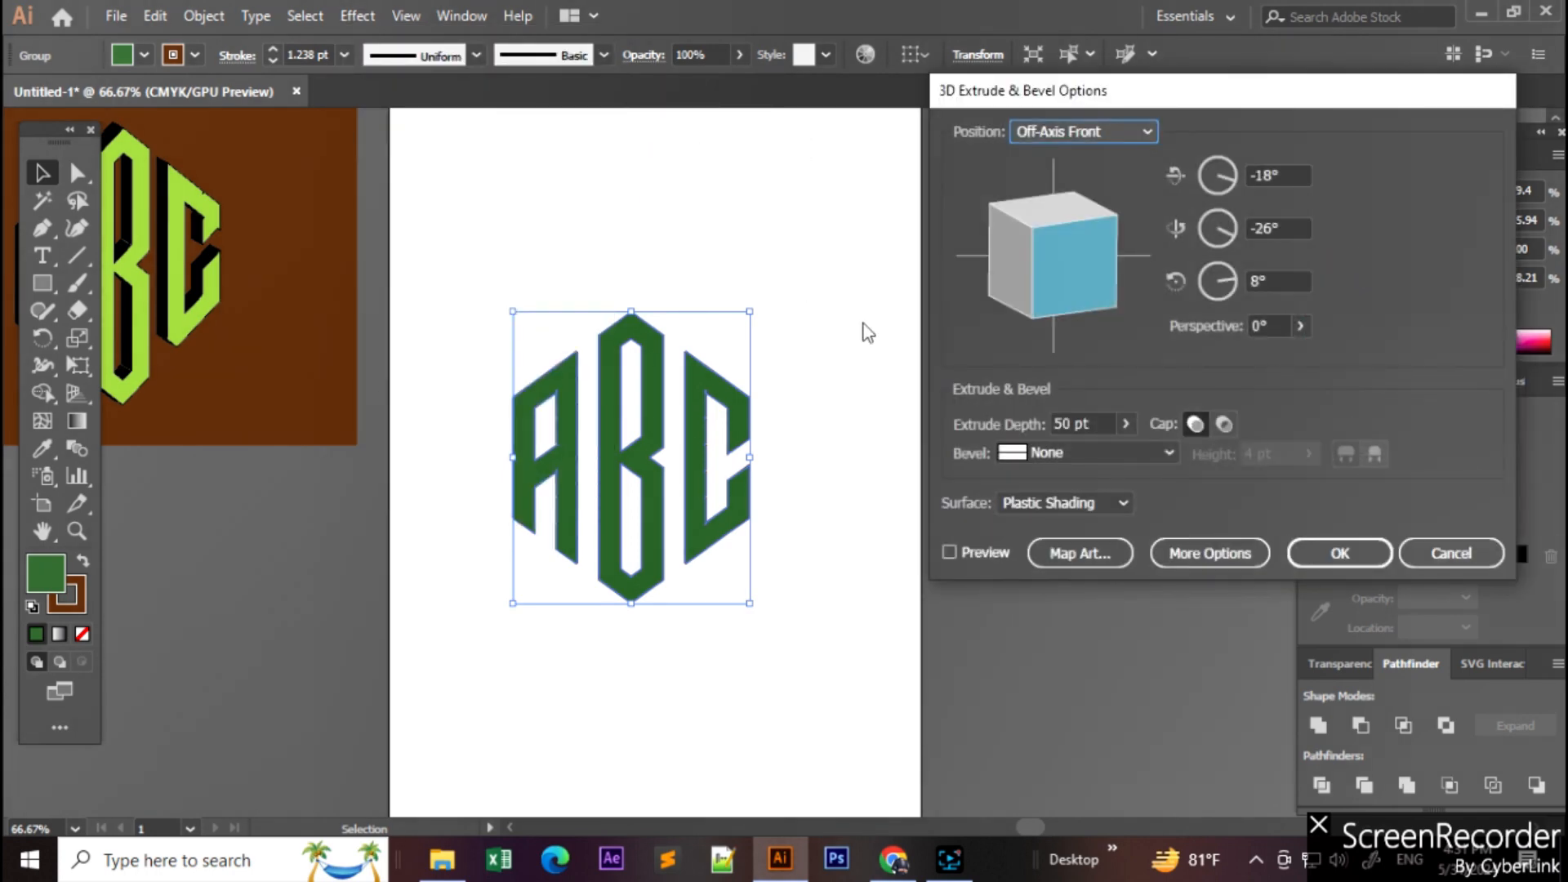
click(950, 553)
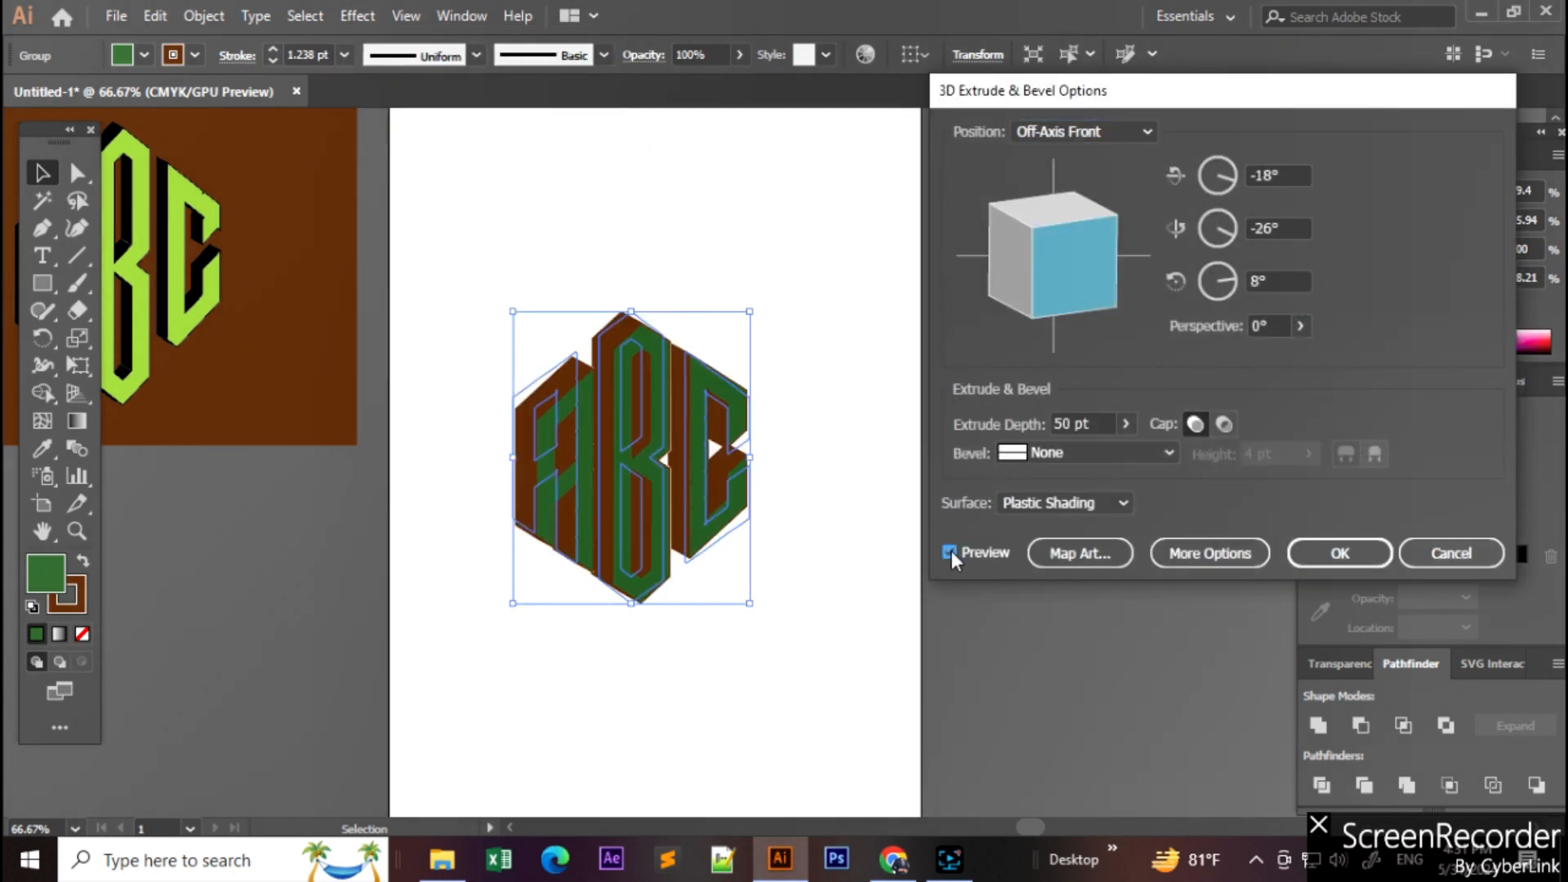
click(1127, 423)
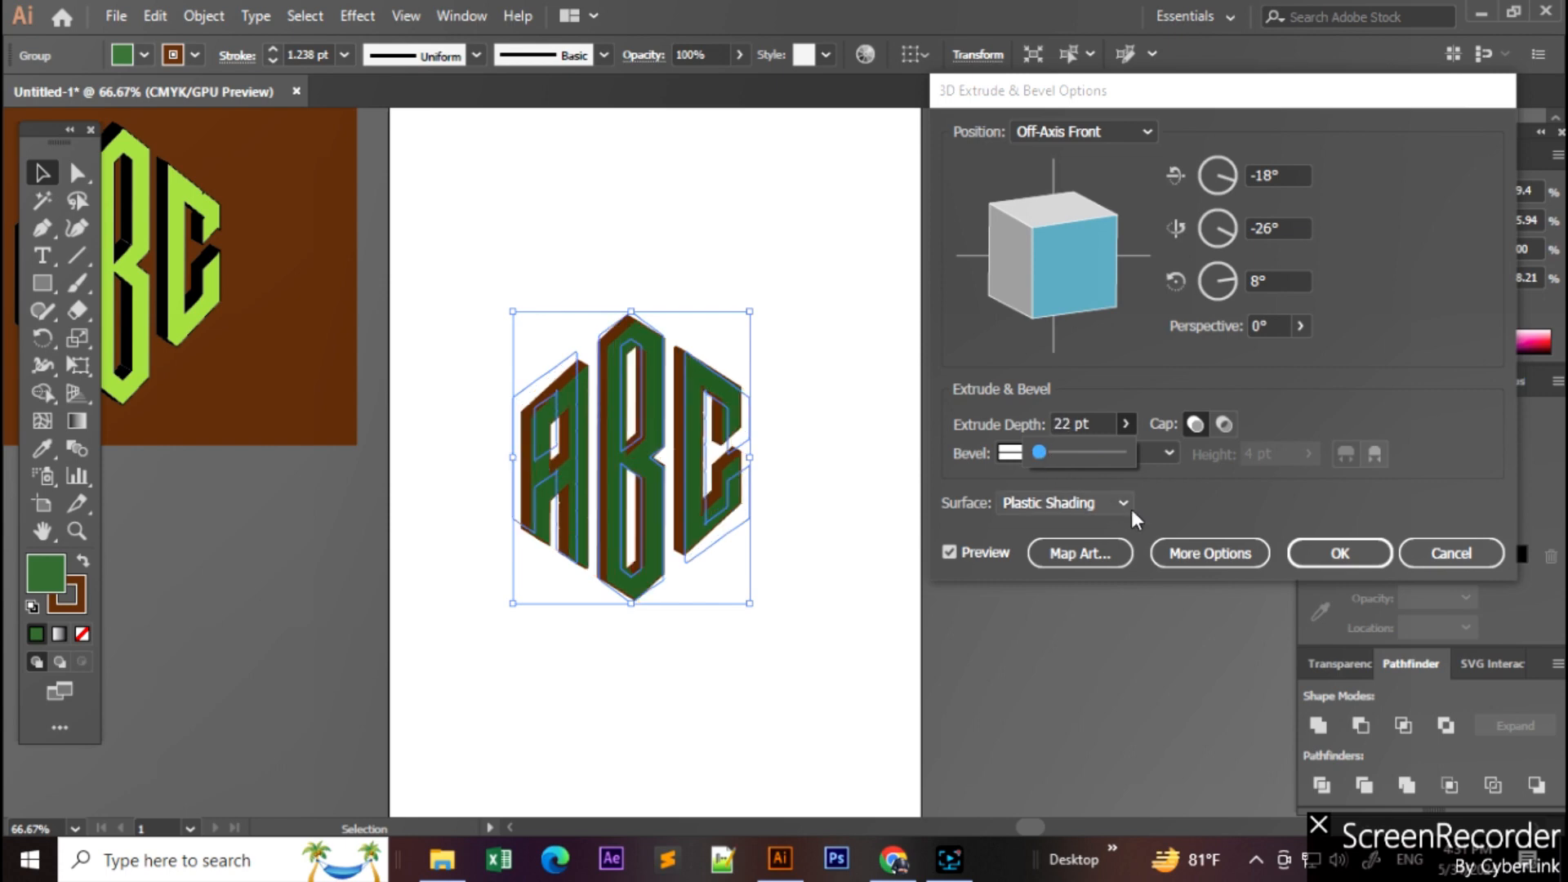
click(1345, 555)
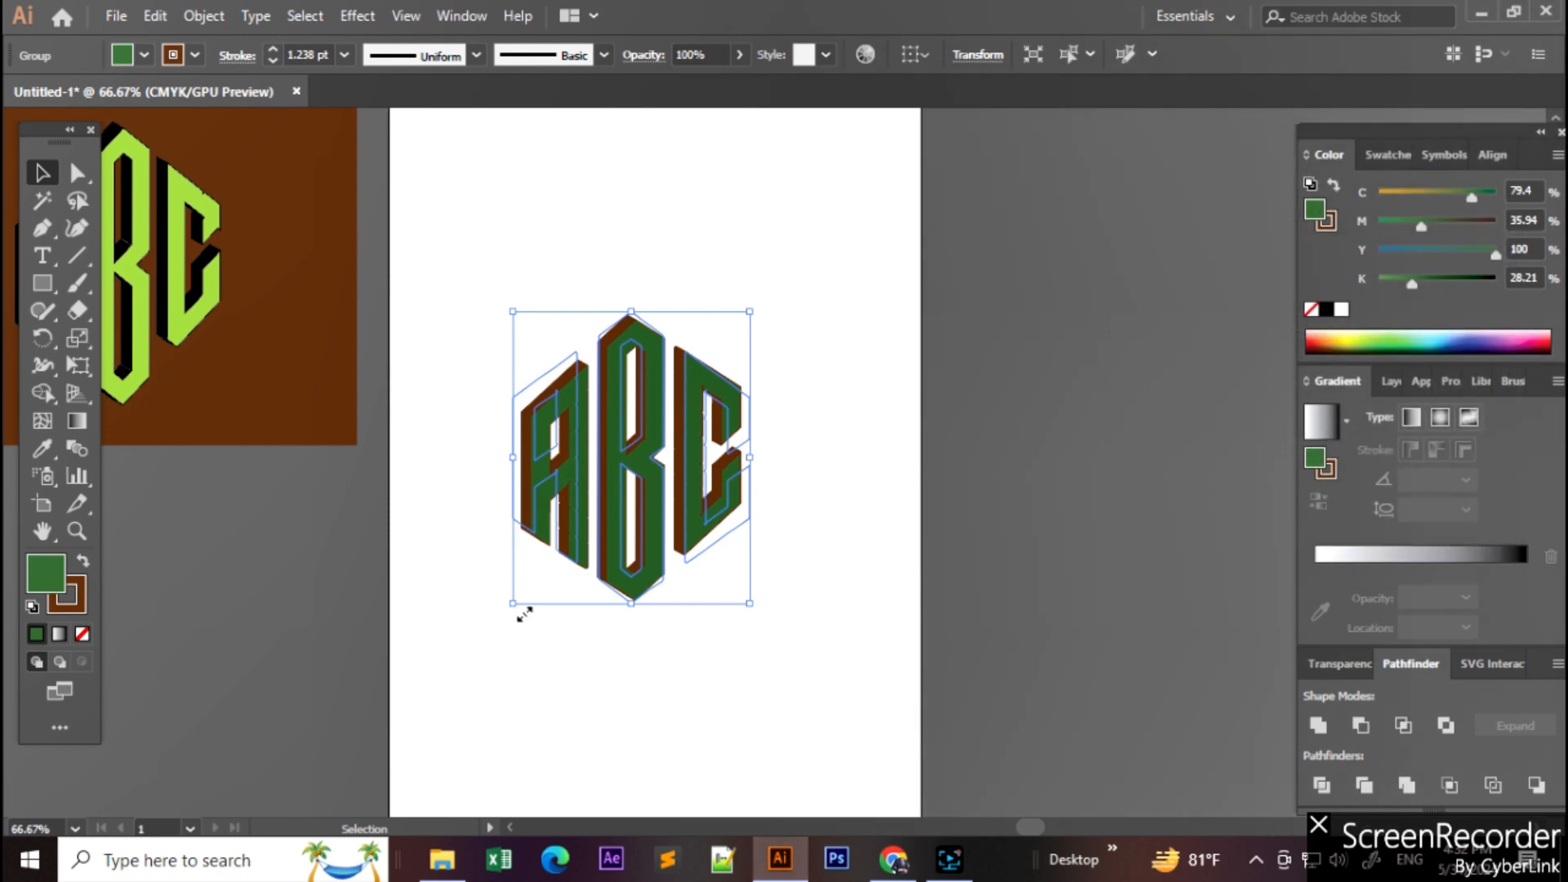
click(537, 626)
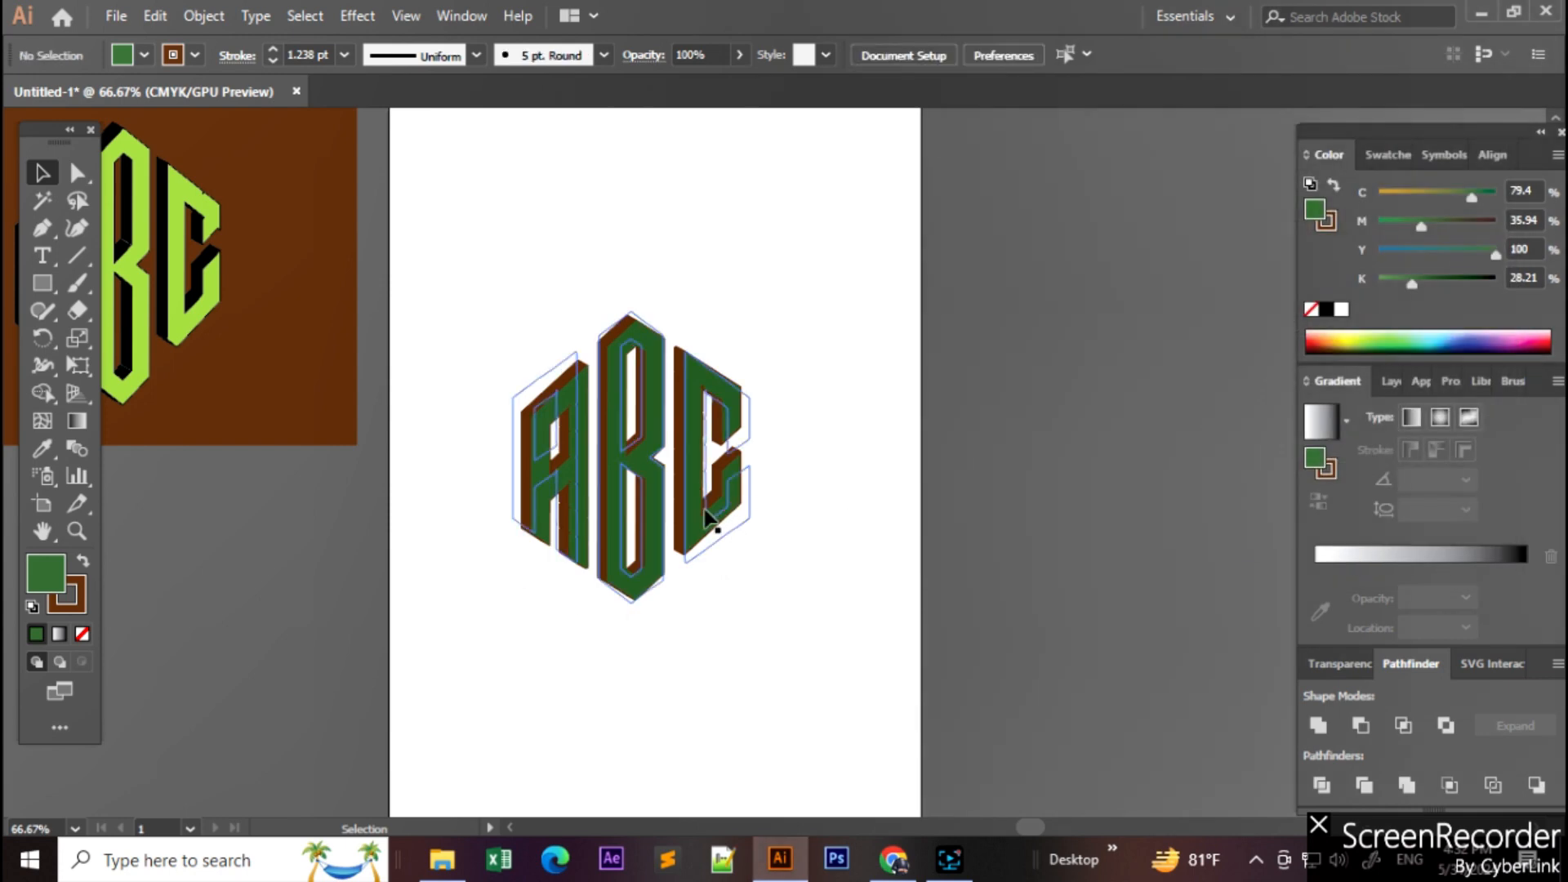
Step: Try to ungroup the extruded ABC letters before expanding them
click(676, 469)
right_click(653, 442)
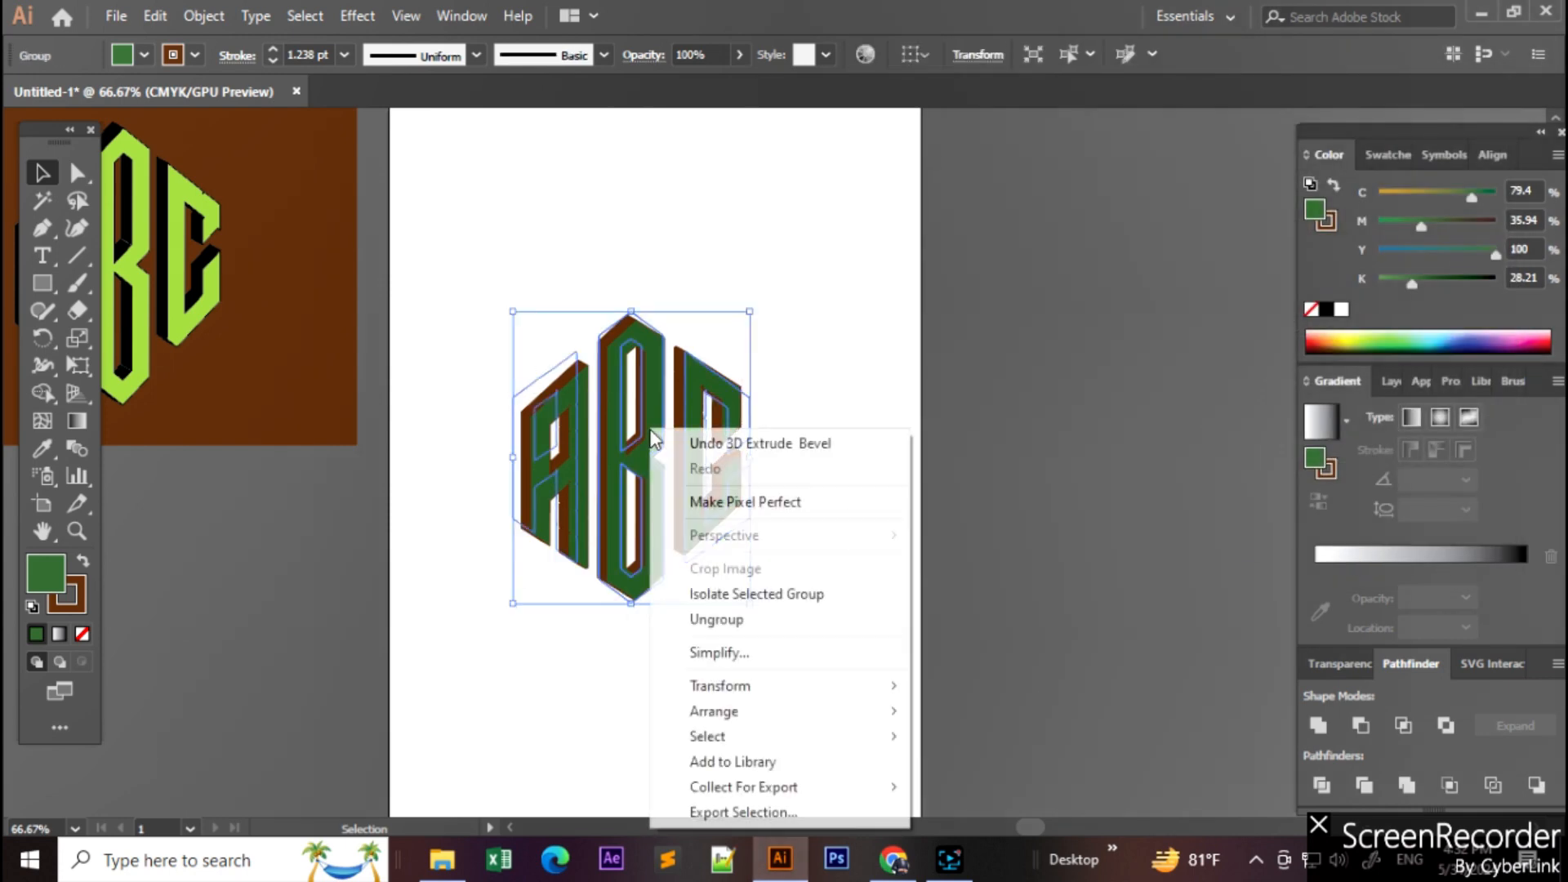
click(716, 621)
key(ctrl+z)
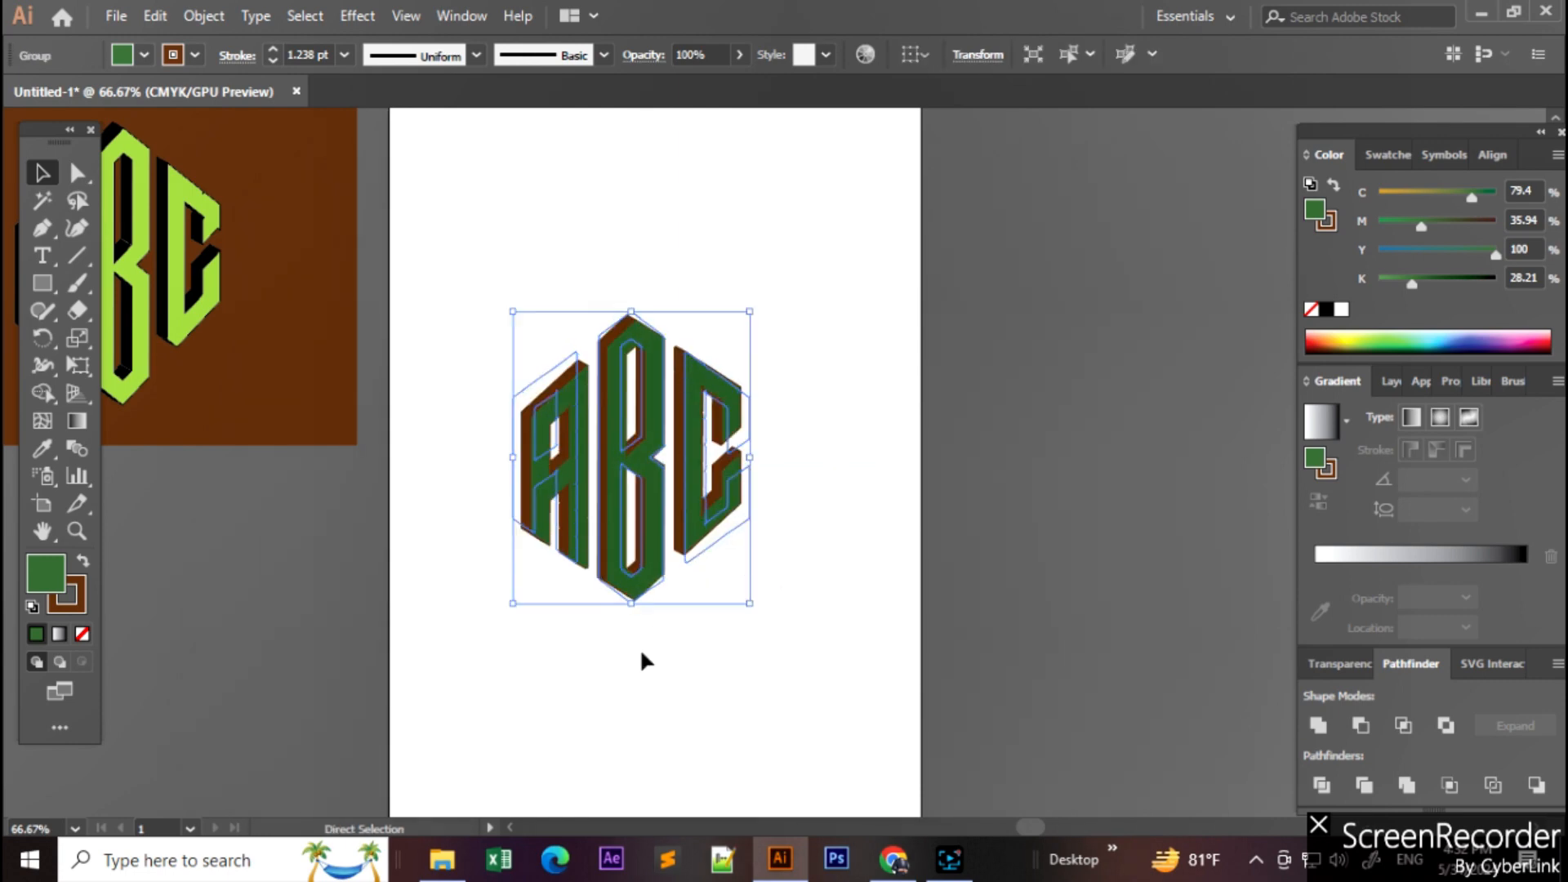
Step: Expand the appearance of the extruded ABC group and ungroup the expanded artwork
click(204, 16)
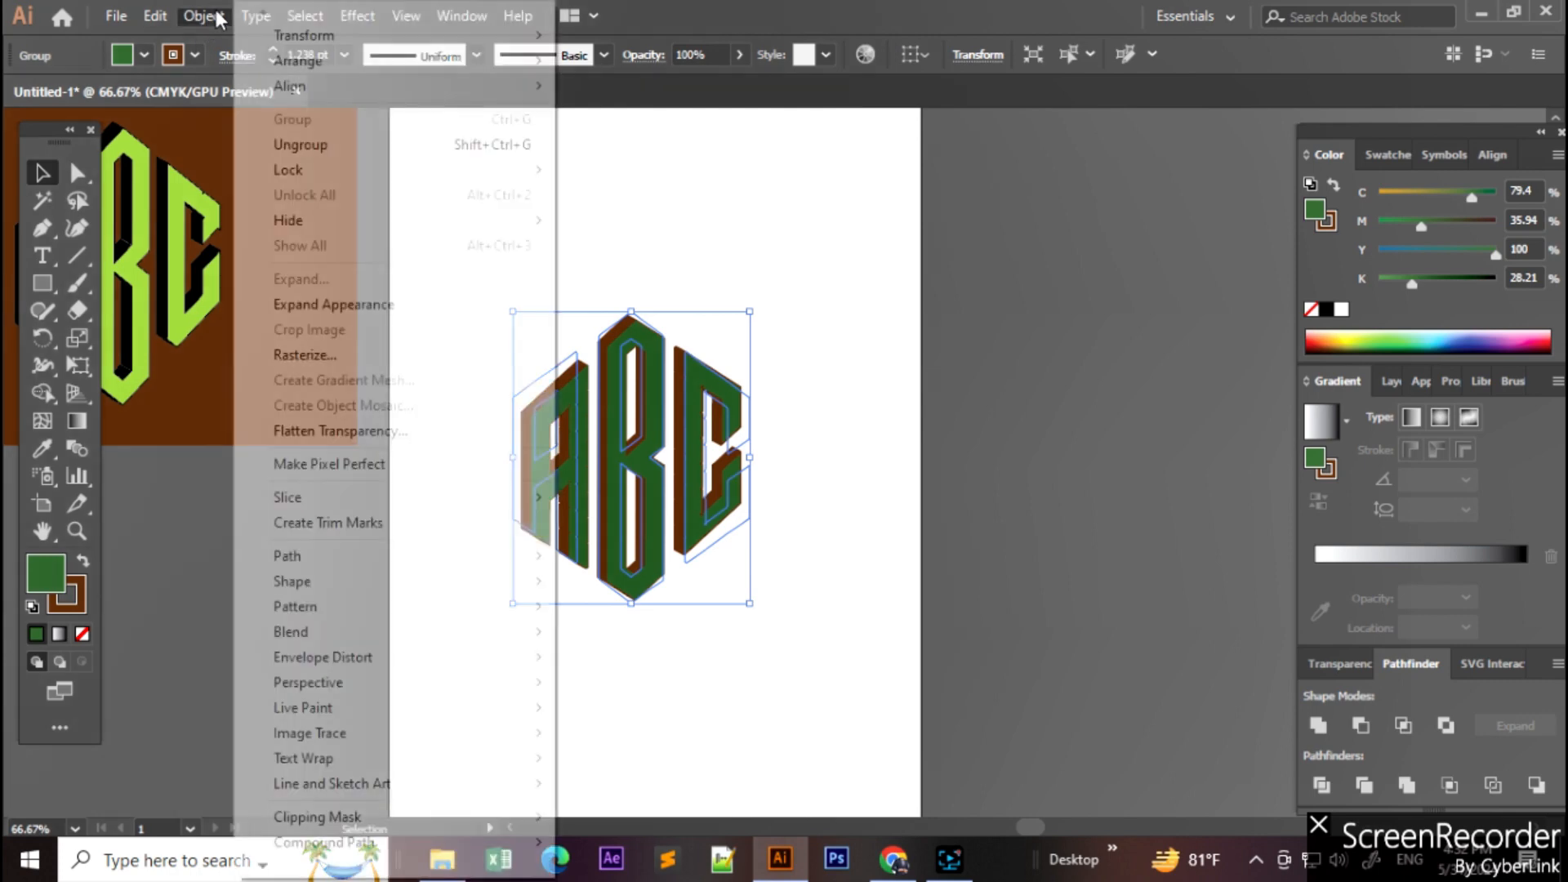
click(371, 308)
click(797, 599)
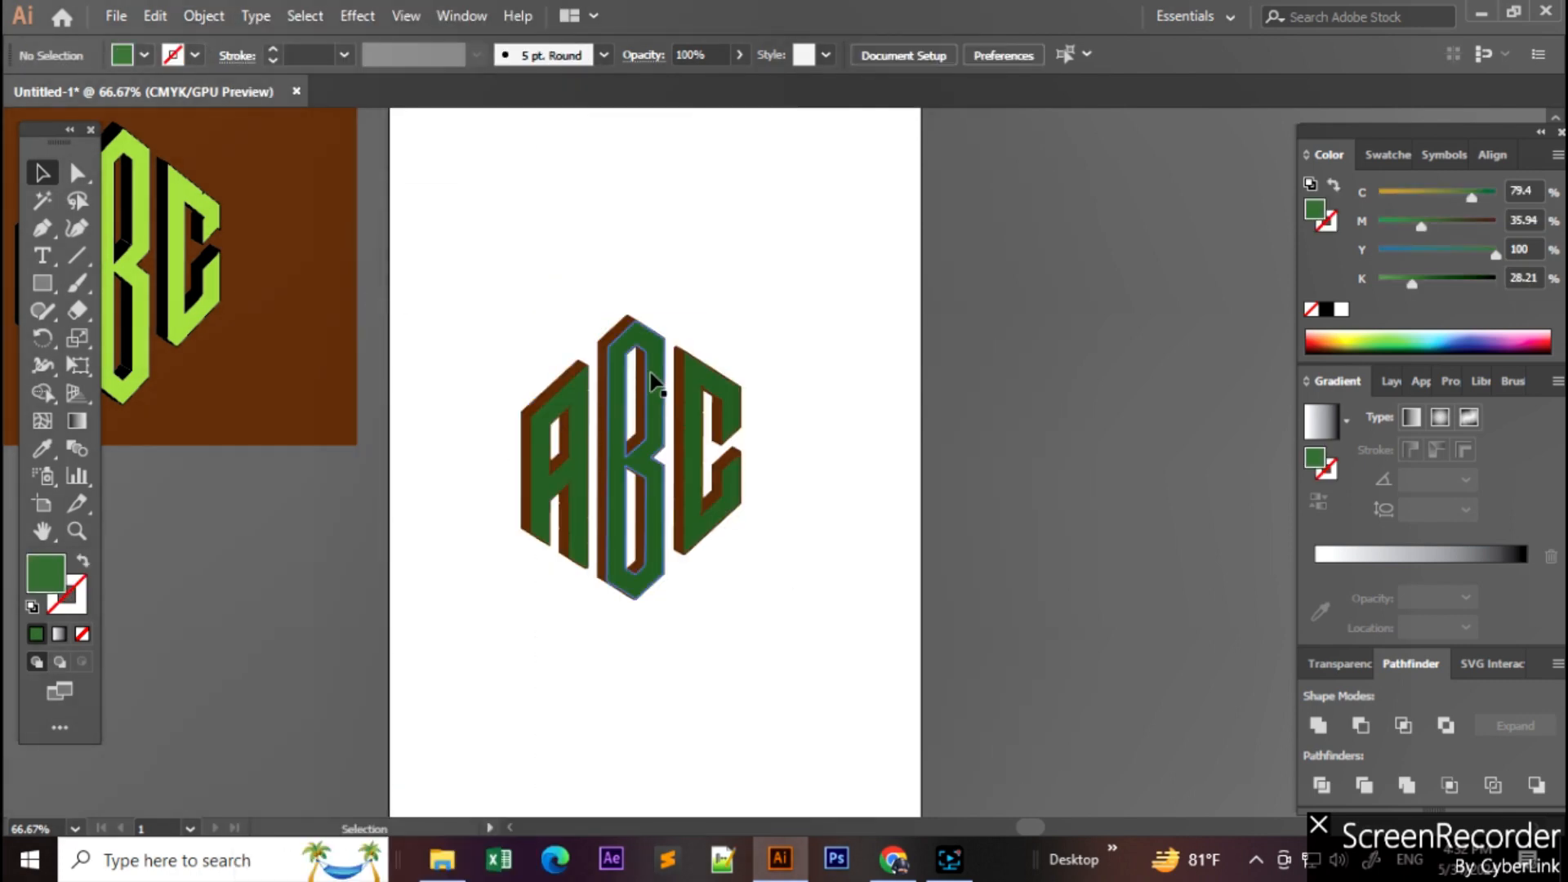
click(598, 437)
right_click(598, 437)
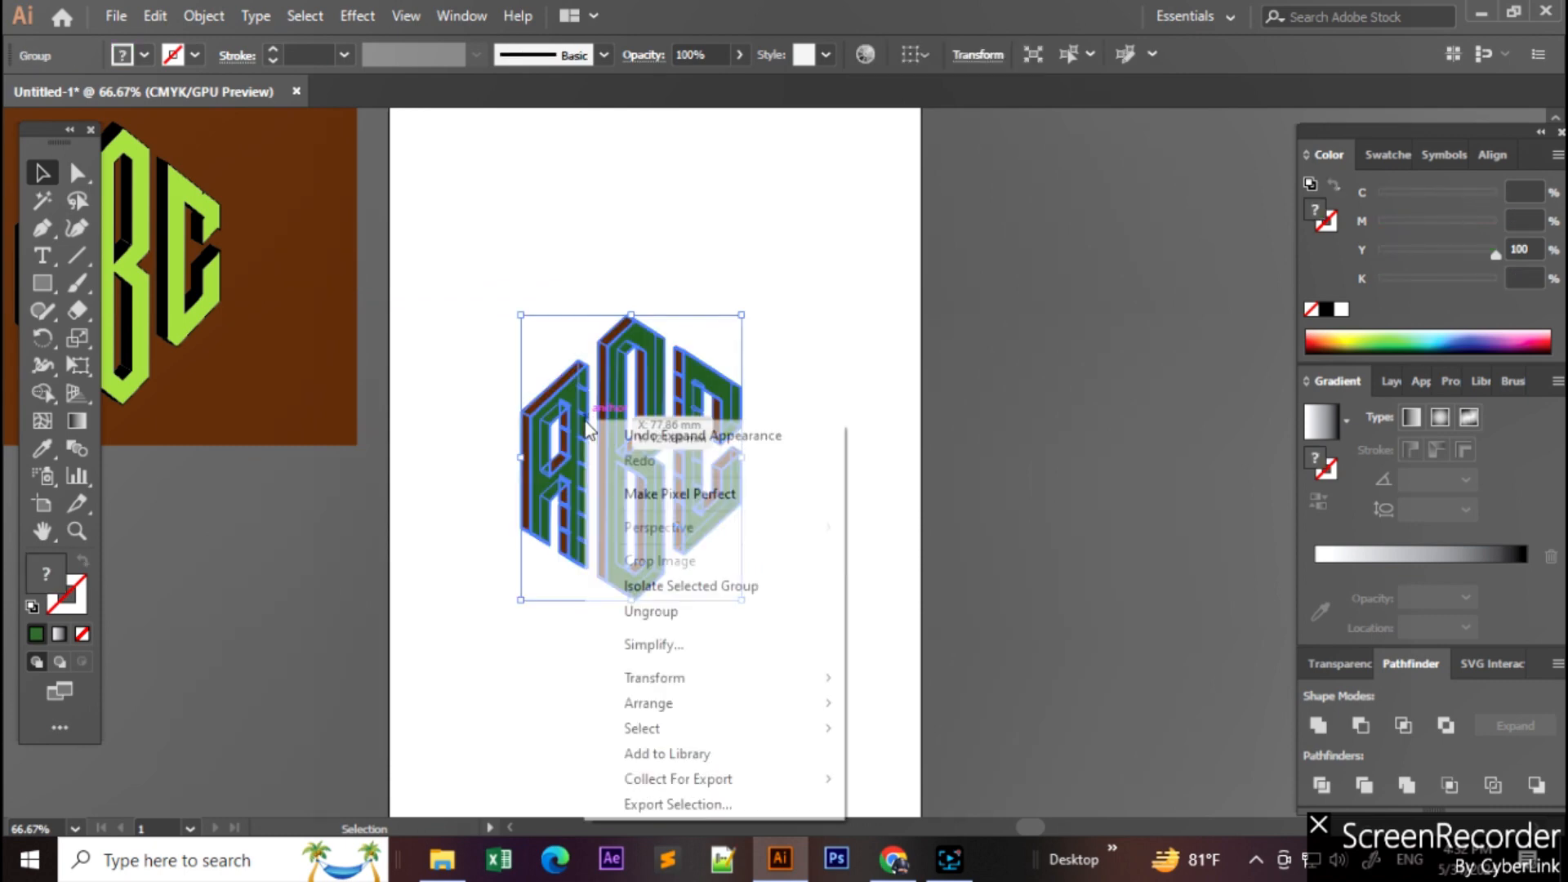
click(651, 609)
click(633, 611)
Step: Select all the brown extruded sides with the Magic Wand and set their fill to black, 000000
scroll(630, 609, up, 1)
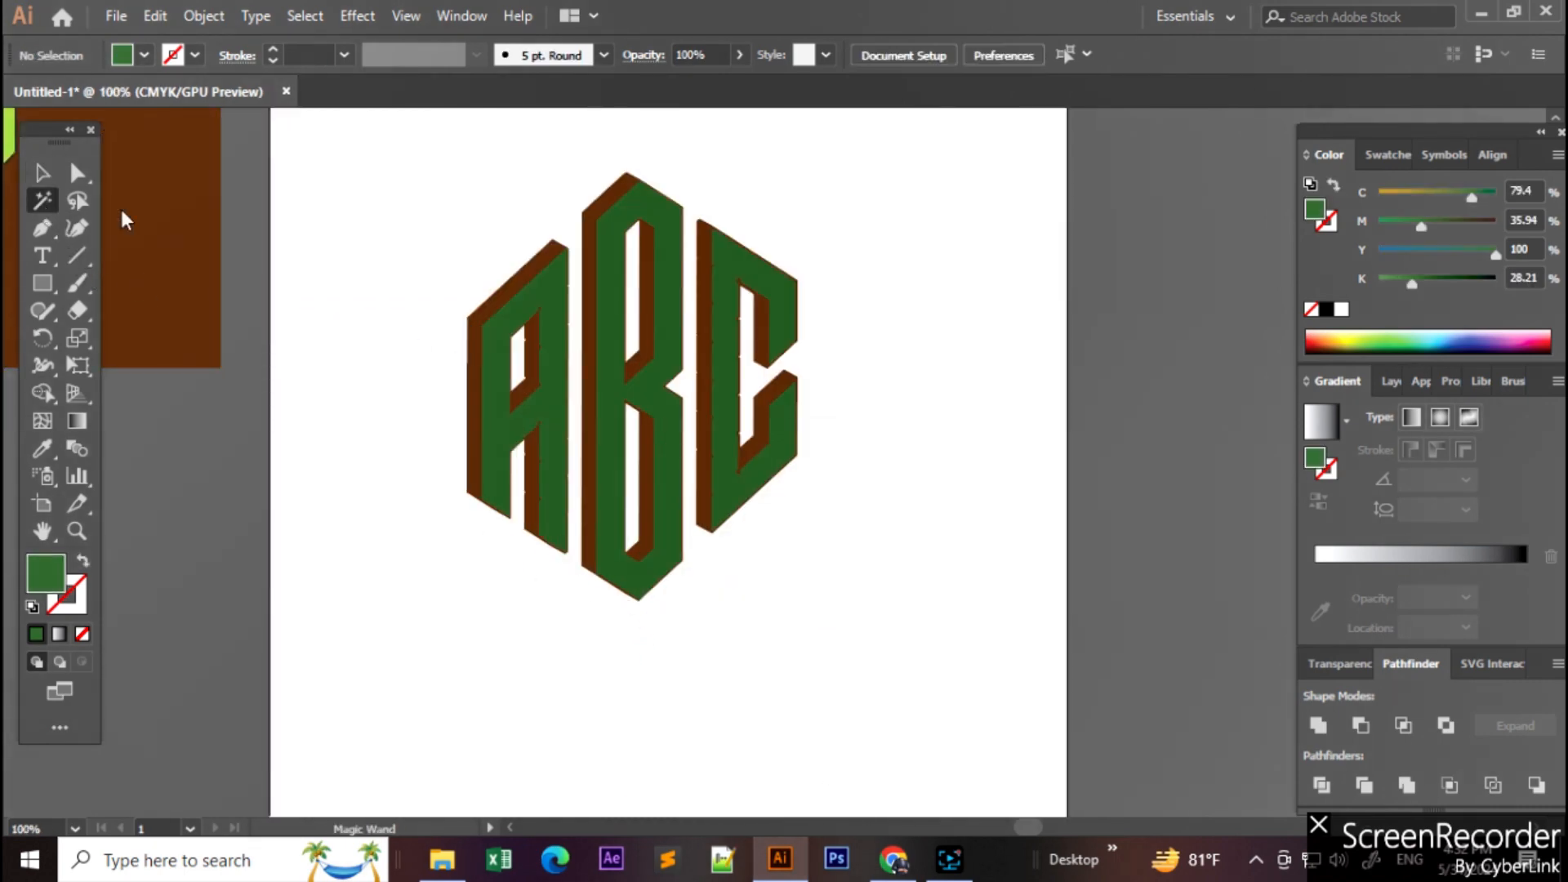
click(508, 273)
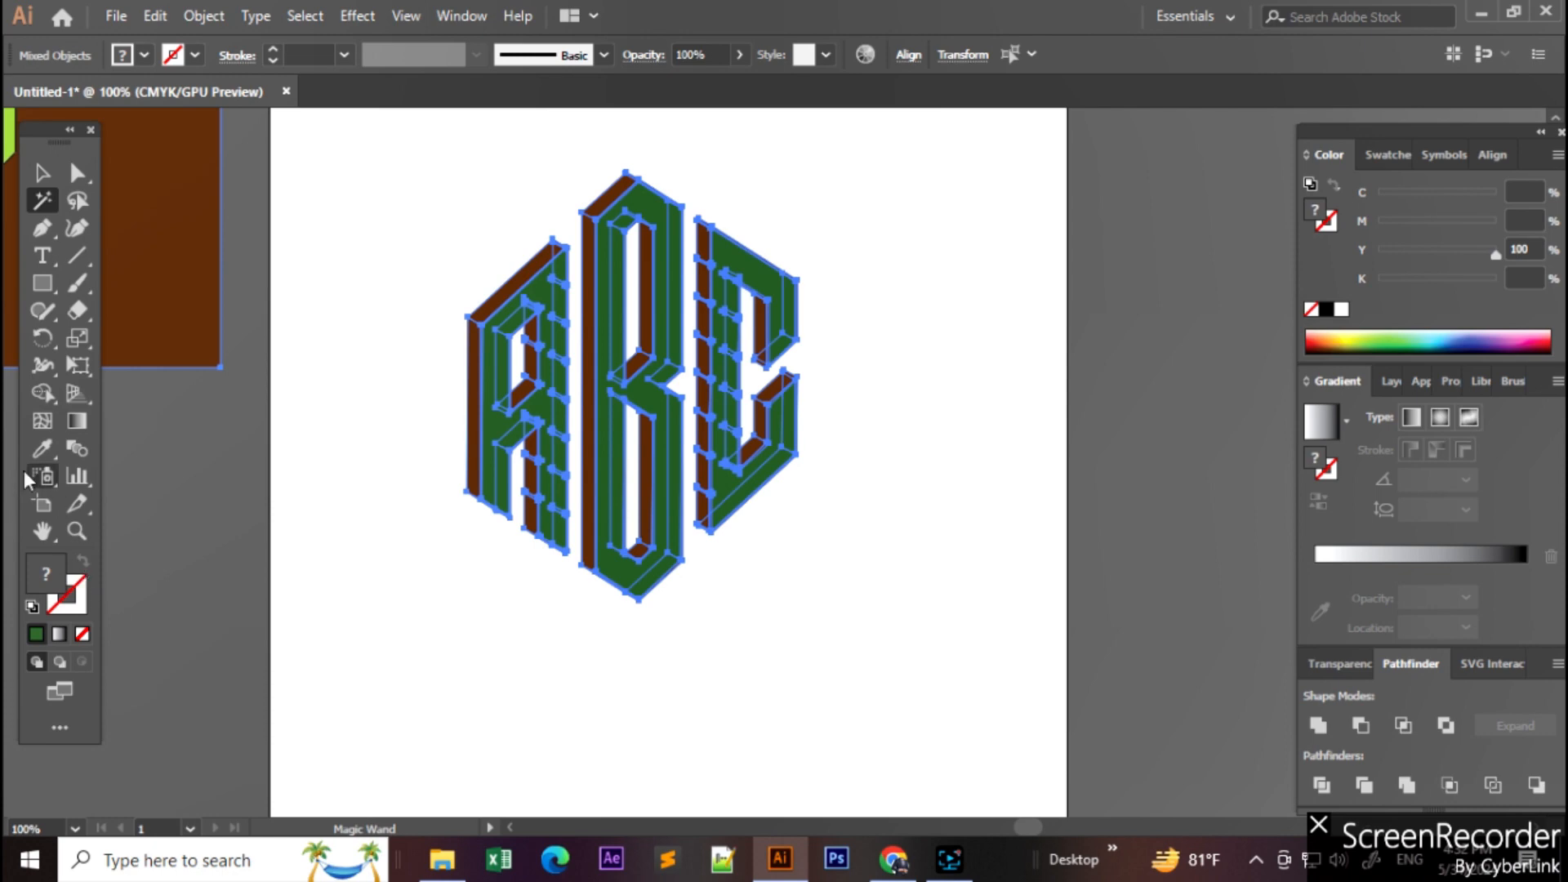
double_click(48, 577)
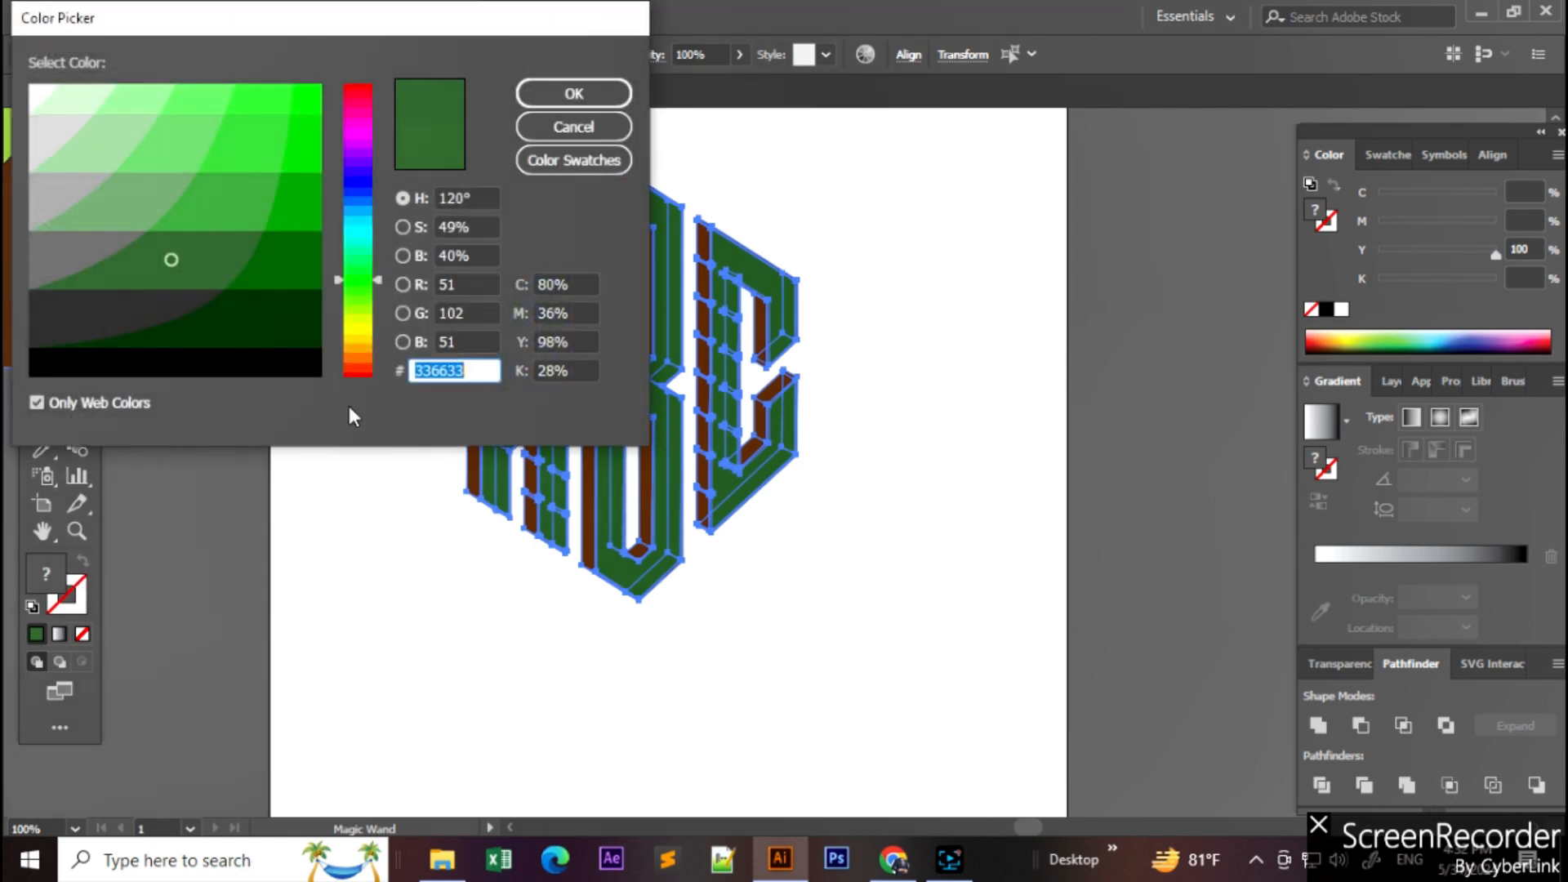
text(000000)
click(562, 96)
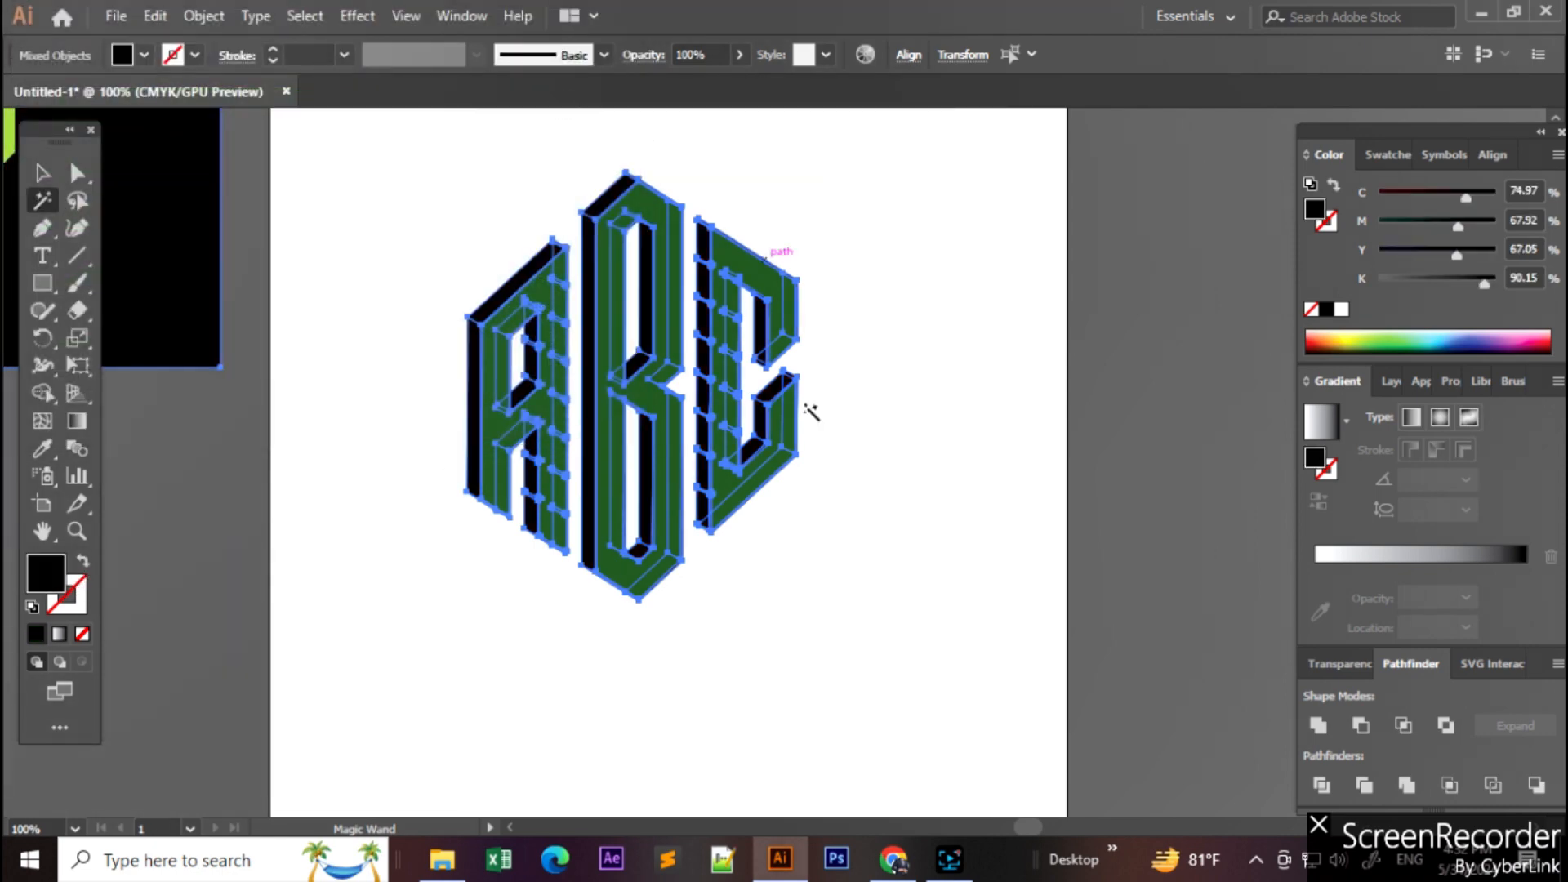
click(42, 173)
click(907, 629)
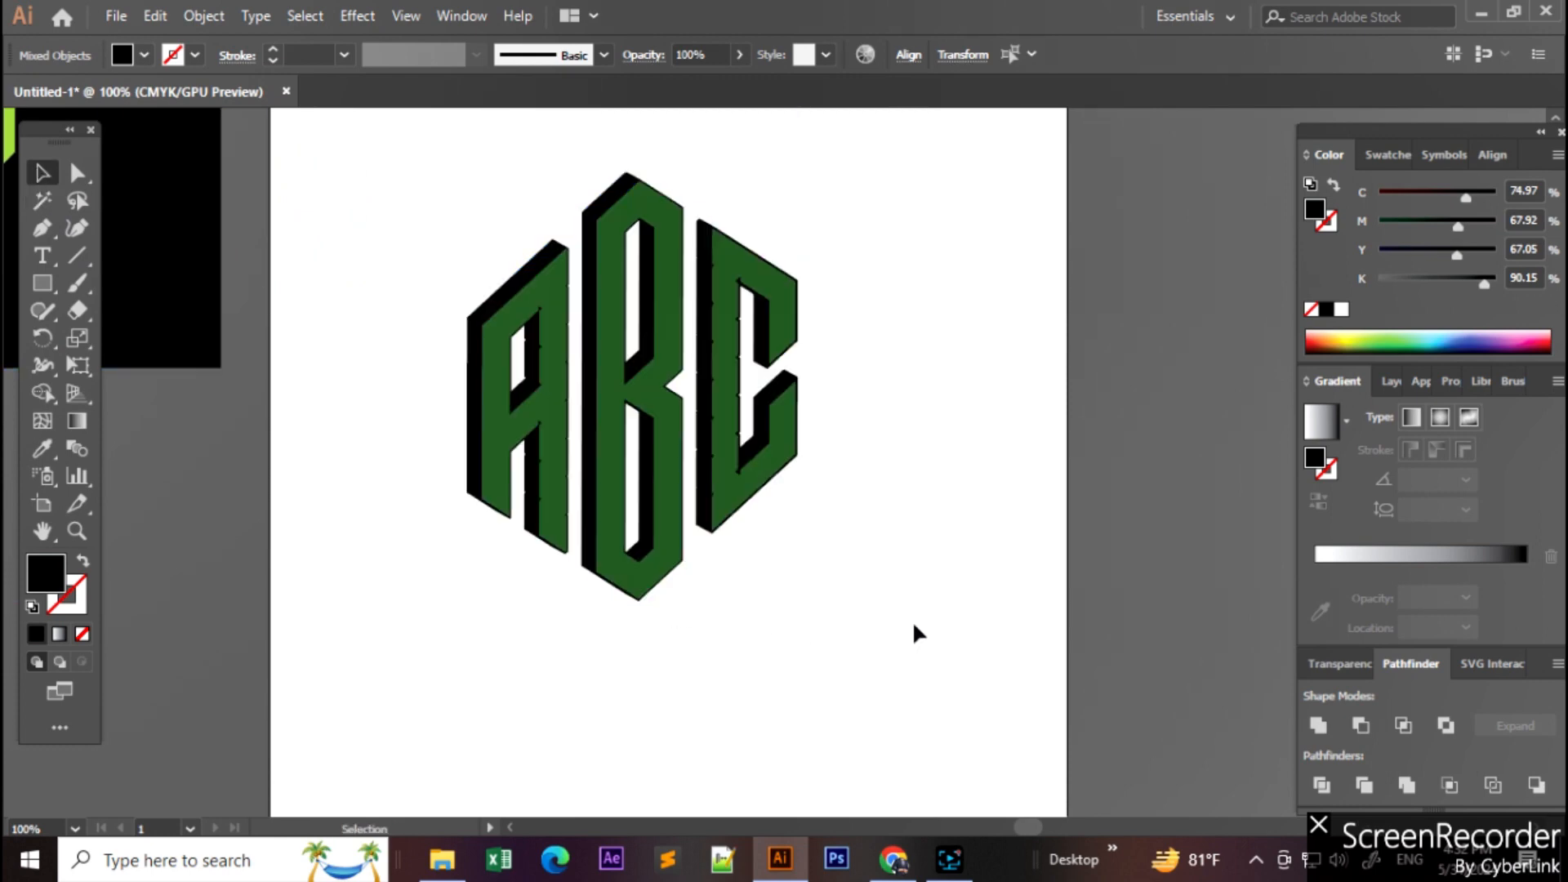
Step: Select all the dark green letter faces with the Magic Wand and recolor them with the lime green sampled from the reference logo
scroll(947, 623, down, 2)
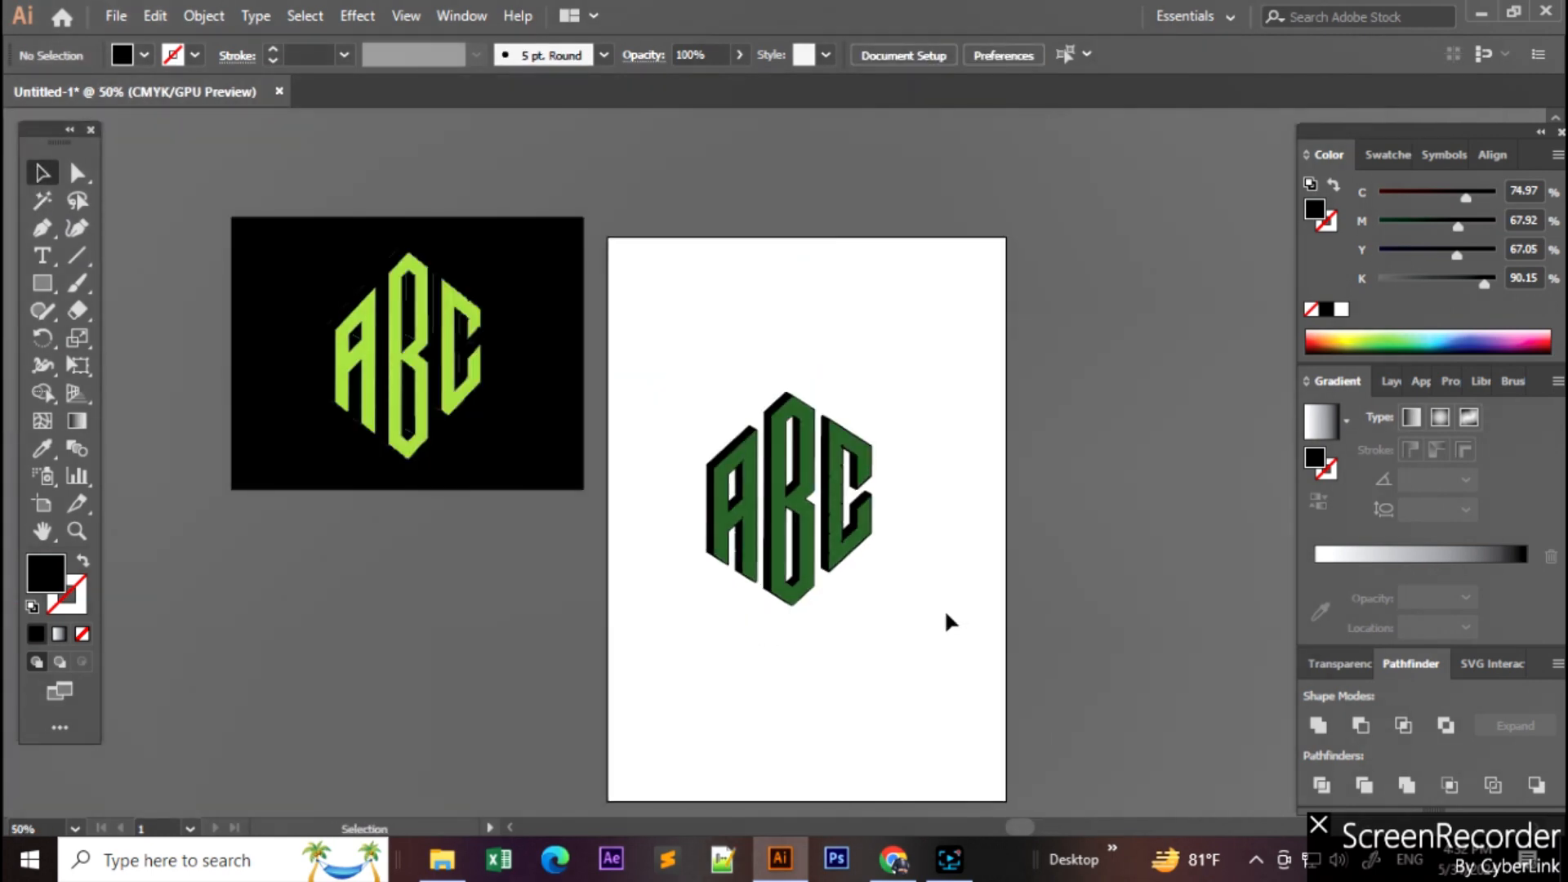
click(43, 201)
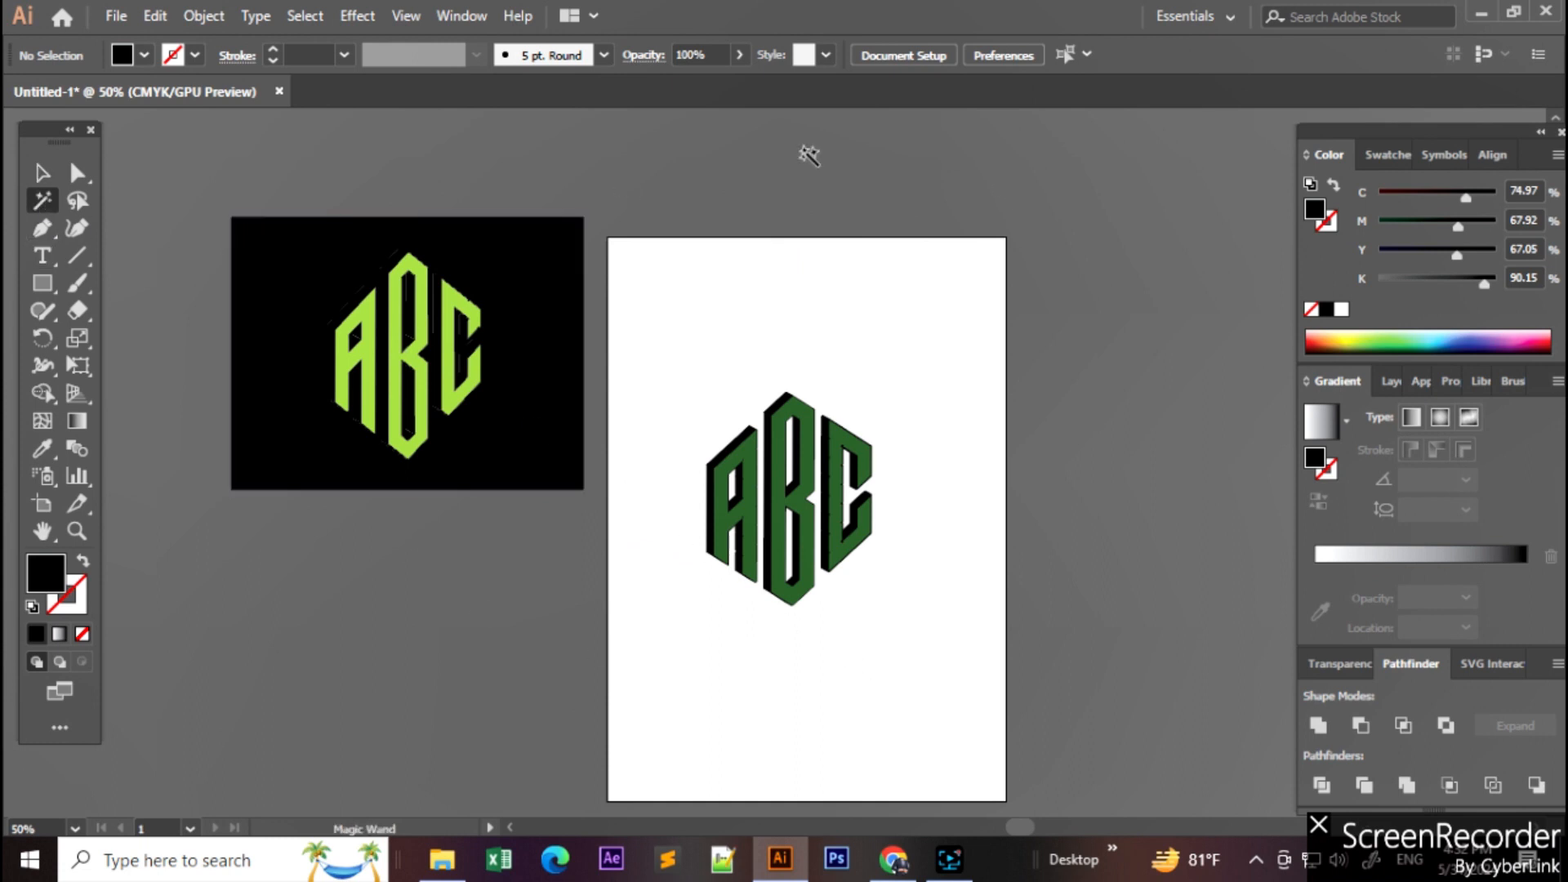
click(751, 529)
click(44, 449)
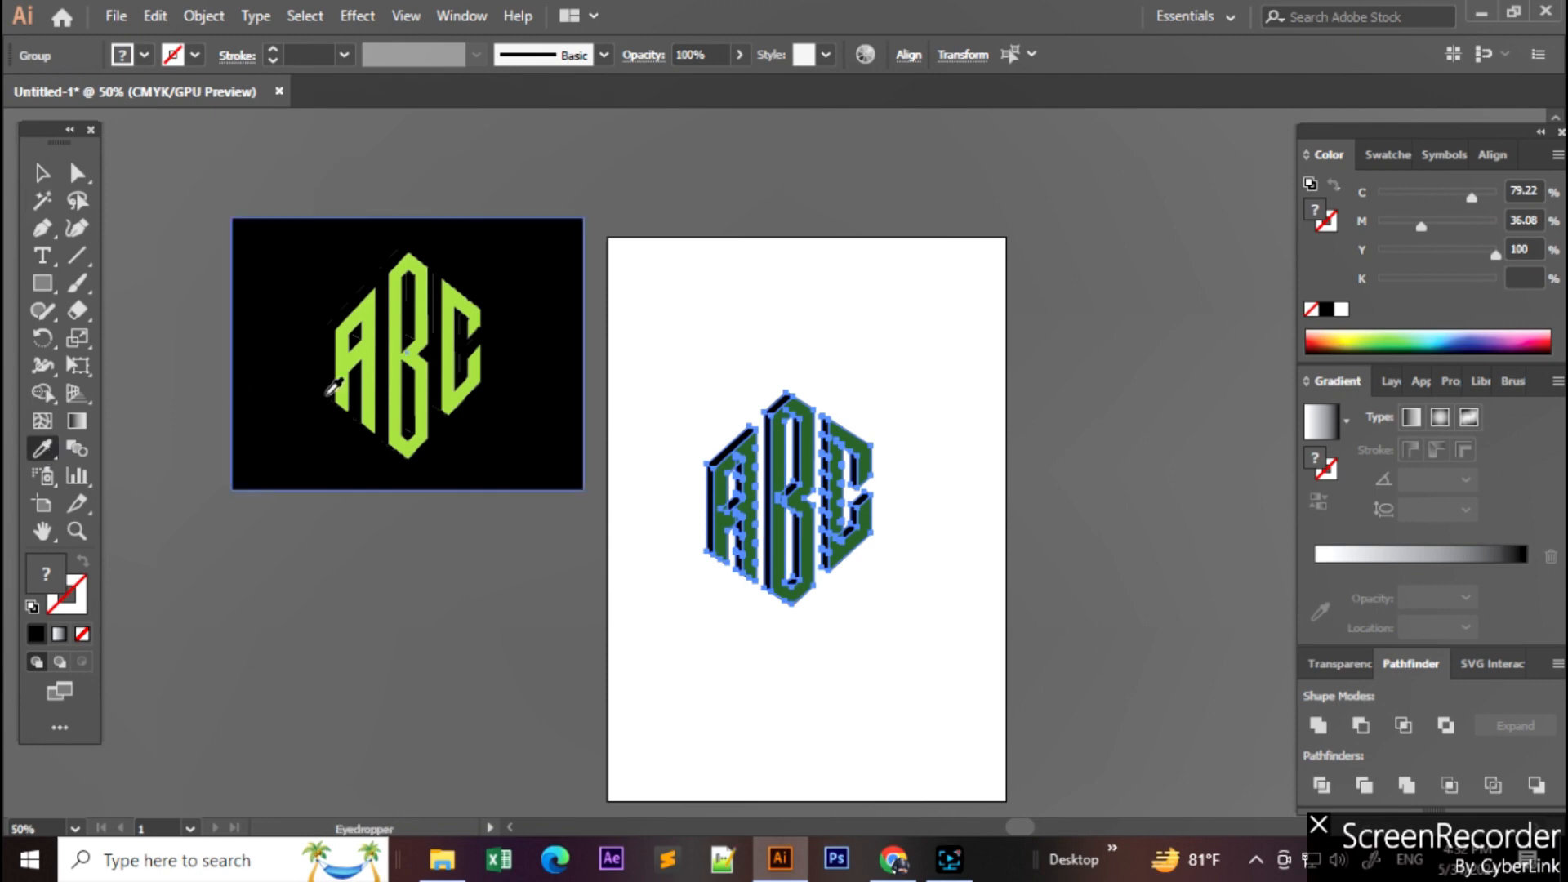
click(378, 381)
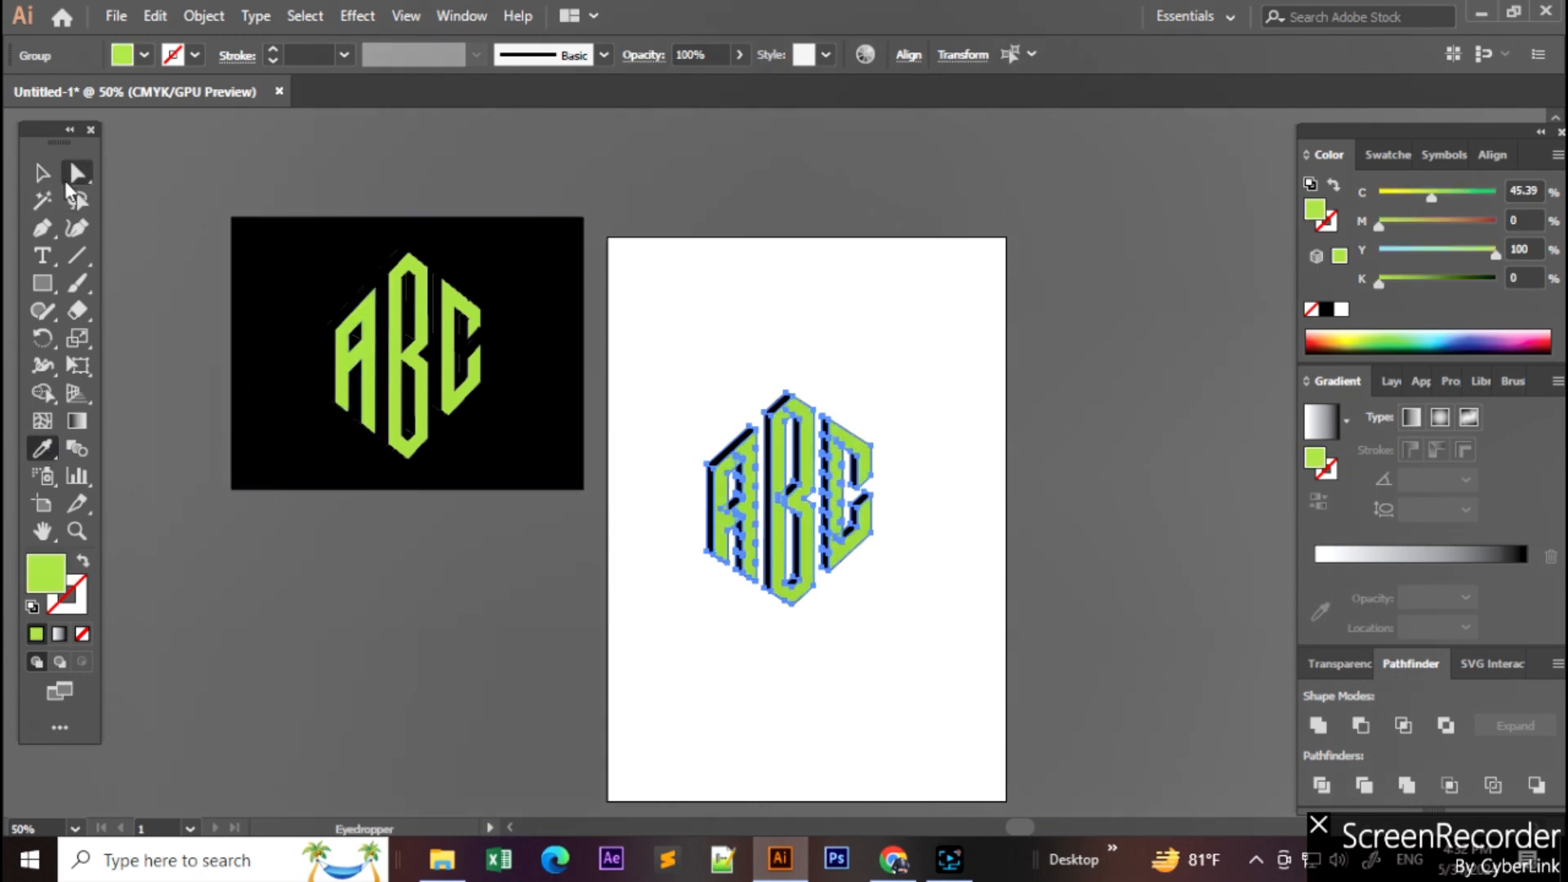
click(45, 174)
click(867, 683)
scroll(901, 660, up, 1)
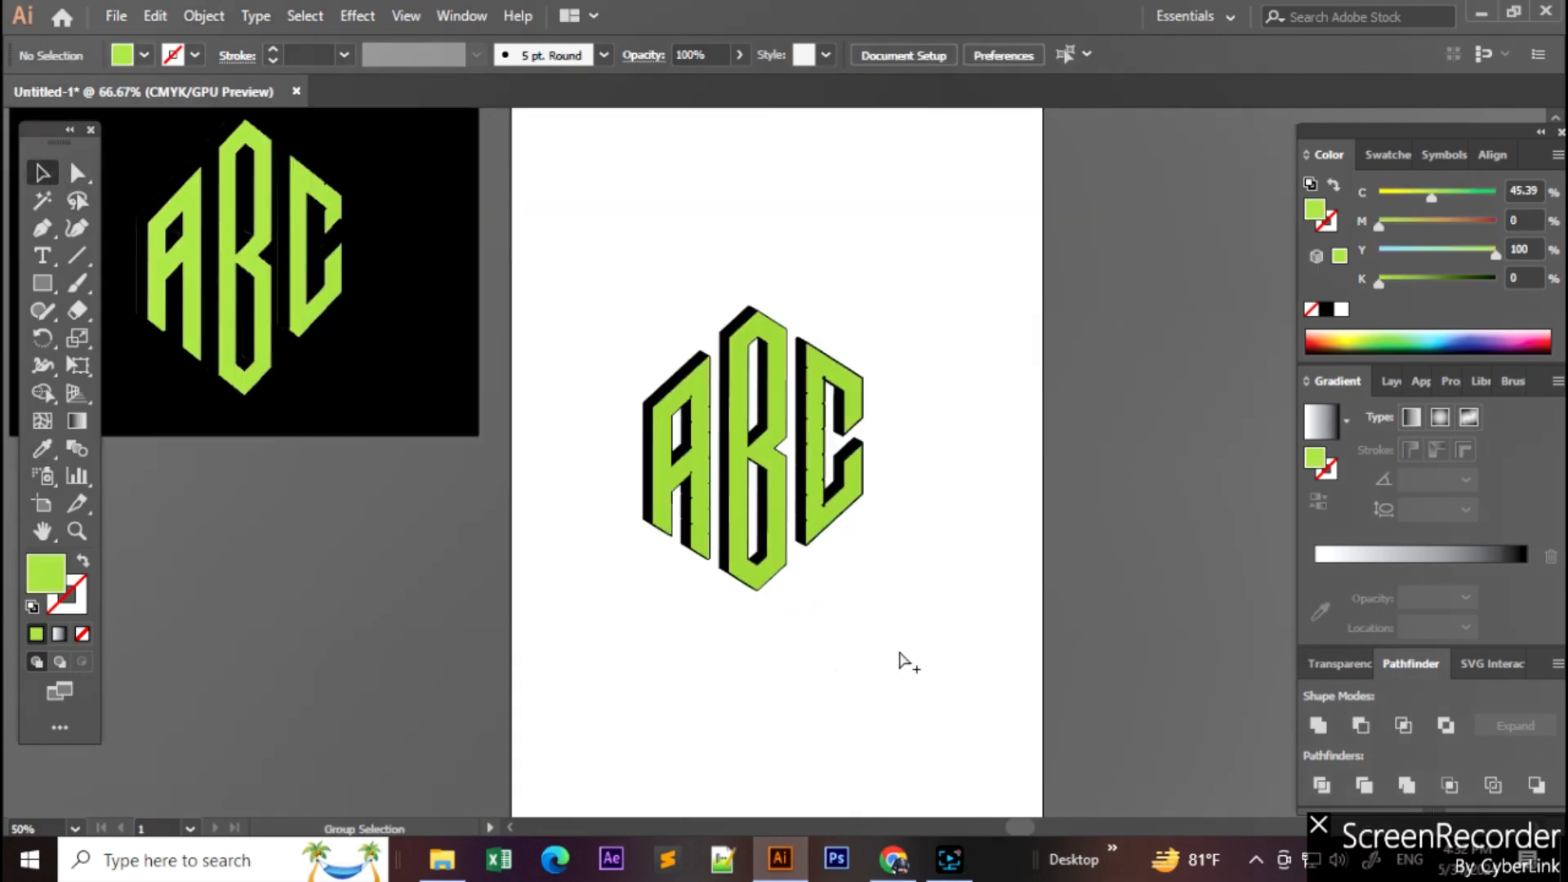
scroll(900, 662, down, 1)
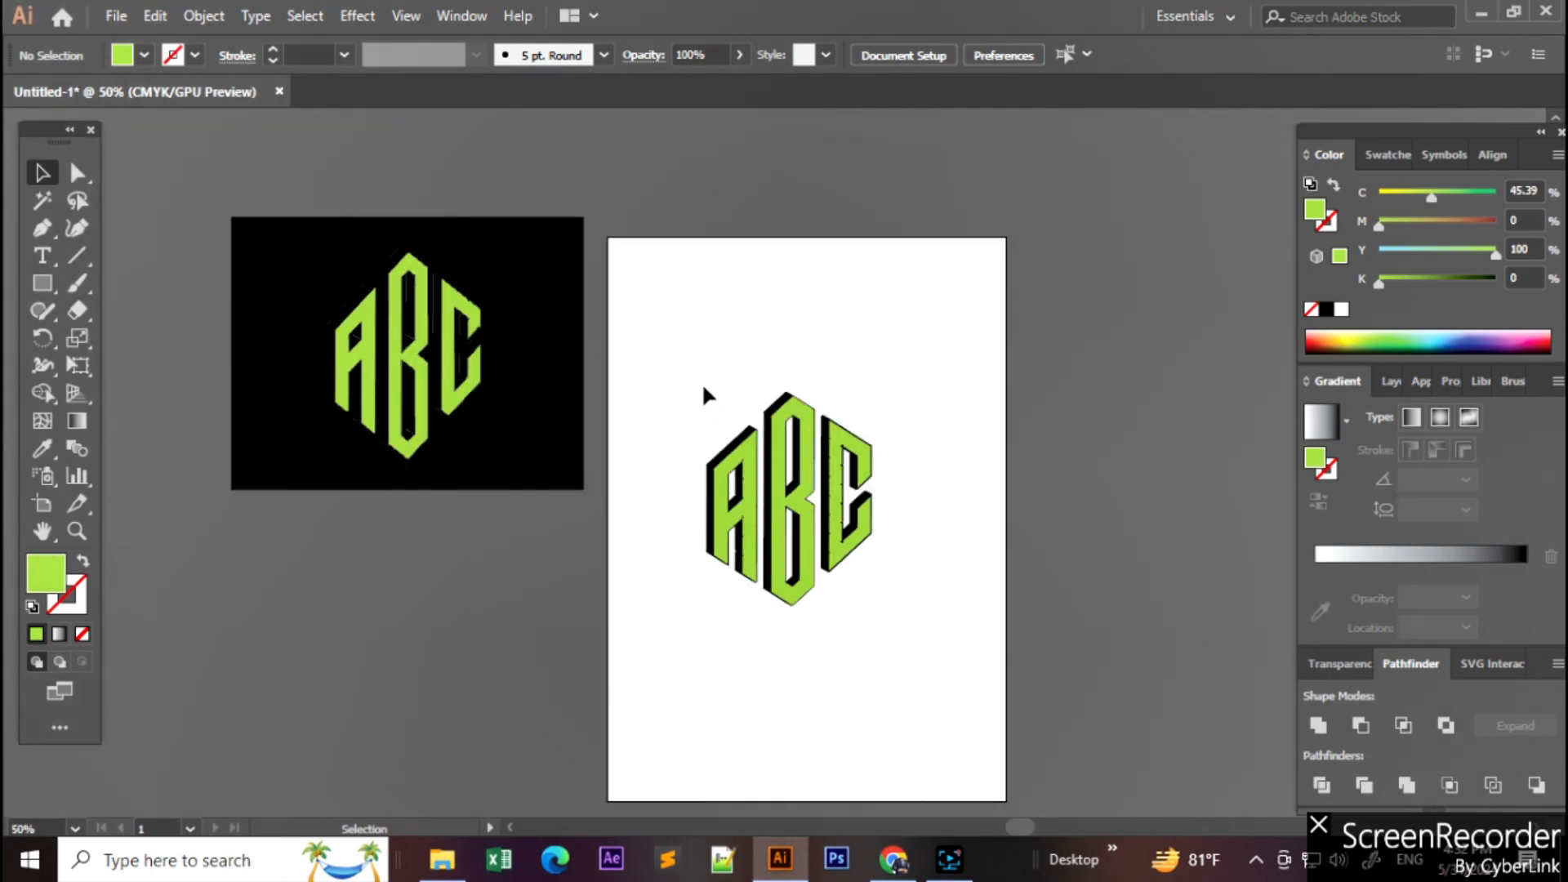
scroll(919, 571, up, 1)
scroll(918, 574, down, 1)
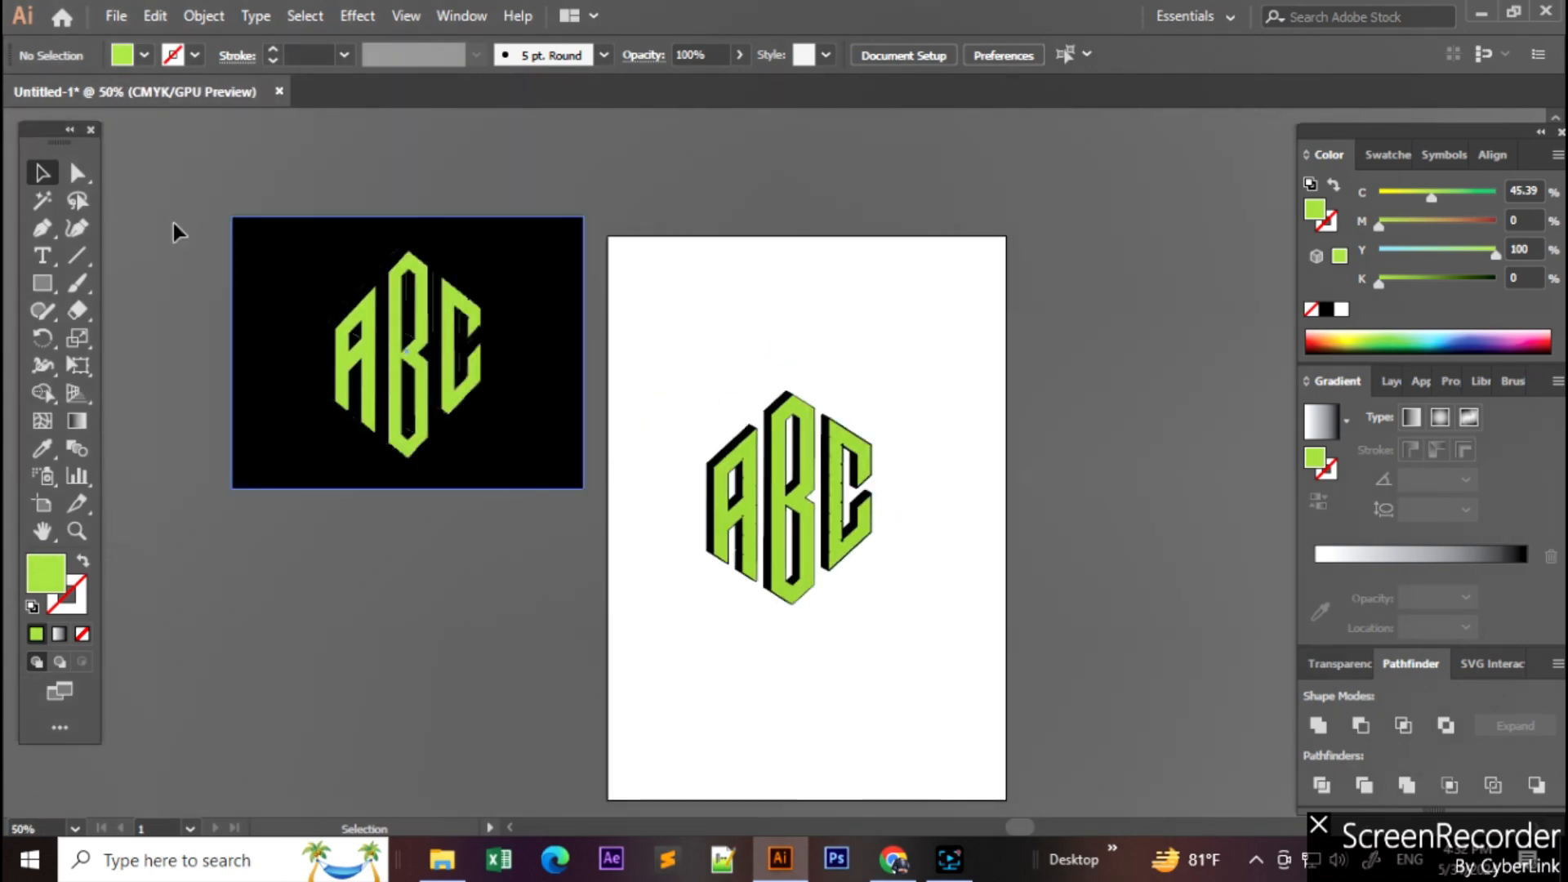
Step: Draw a rectangle covering the whole artboard and send it to the back behind the ABC letters
click(42, 282)
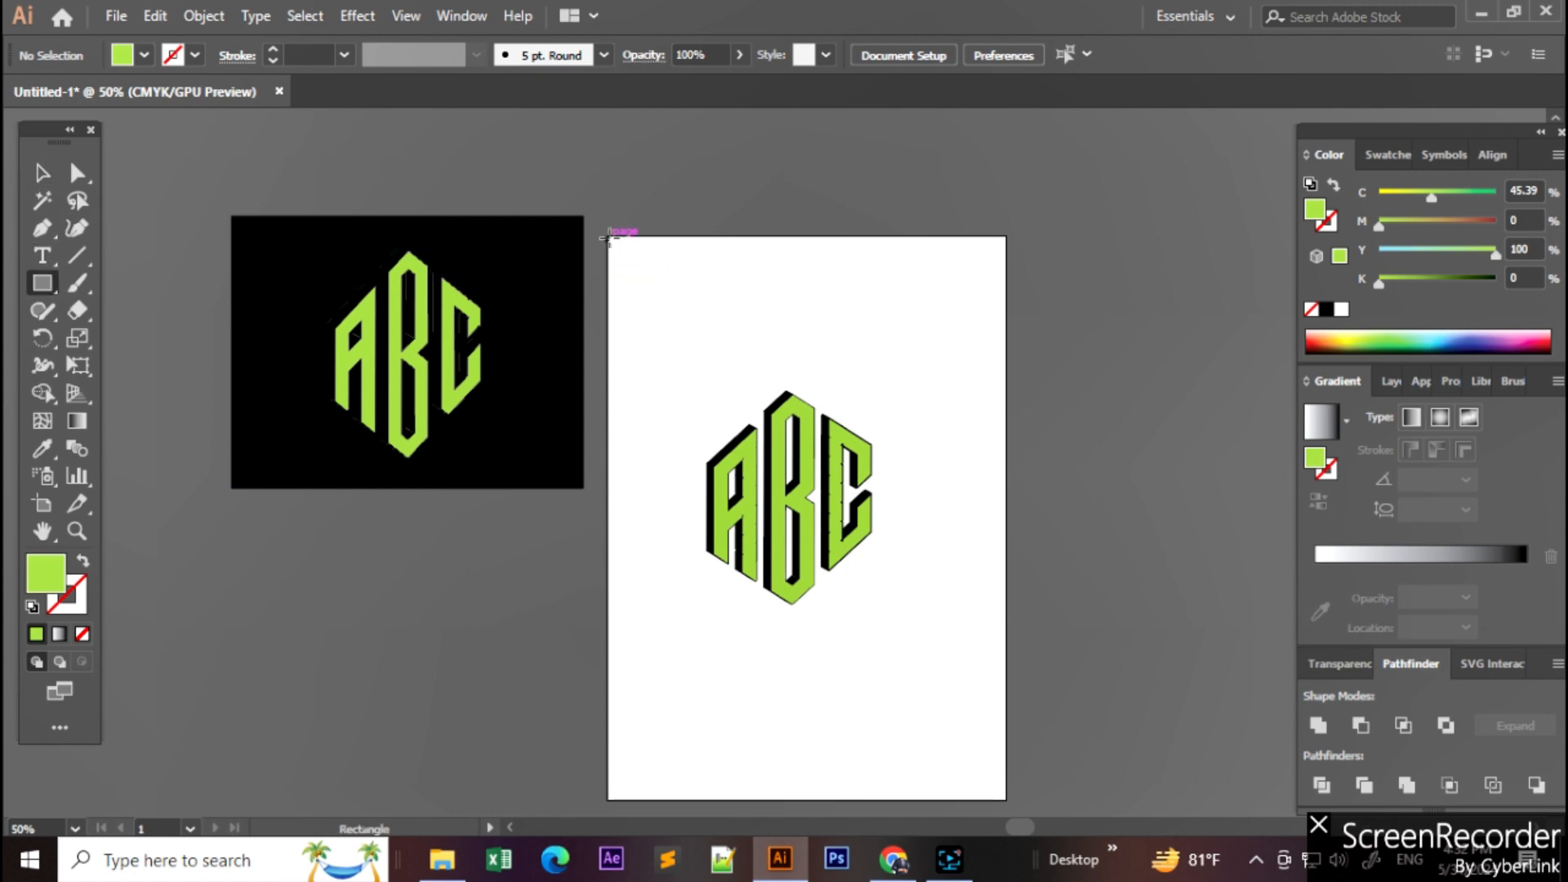
drag(608, 237, 1007, 799)
click(42, 172)
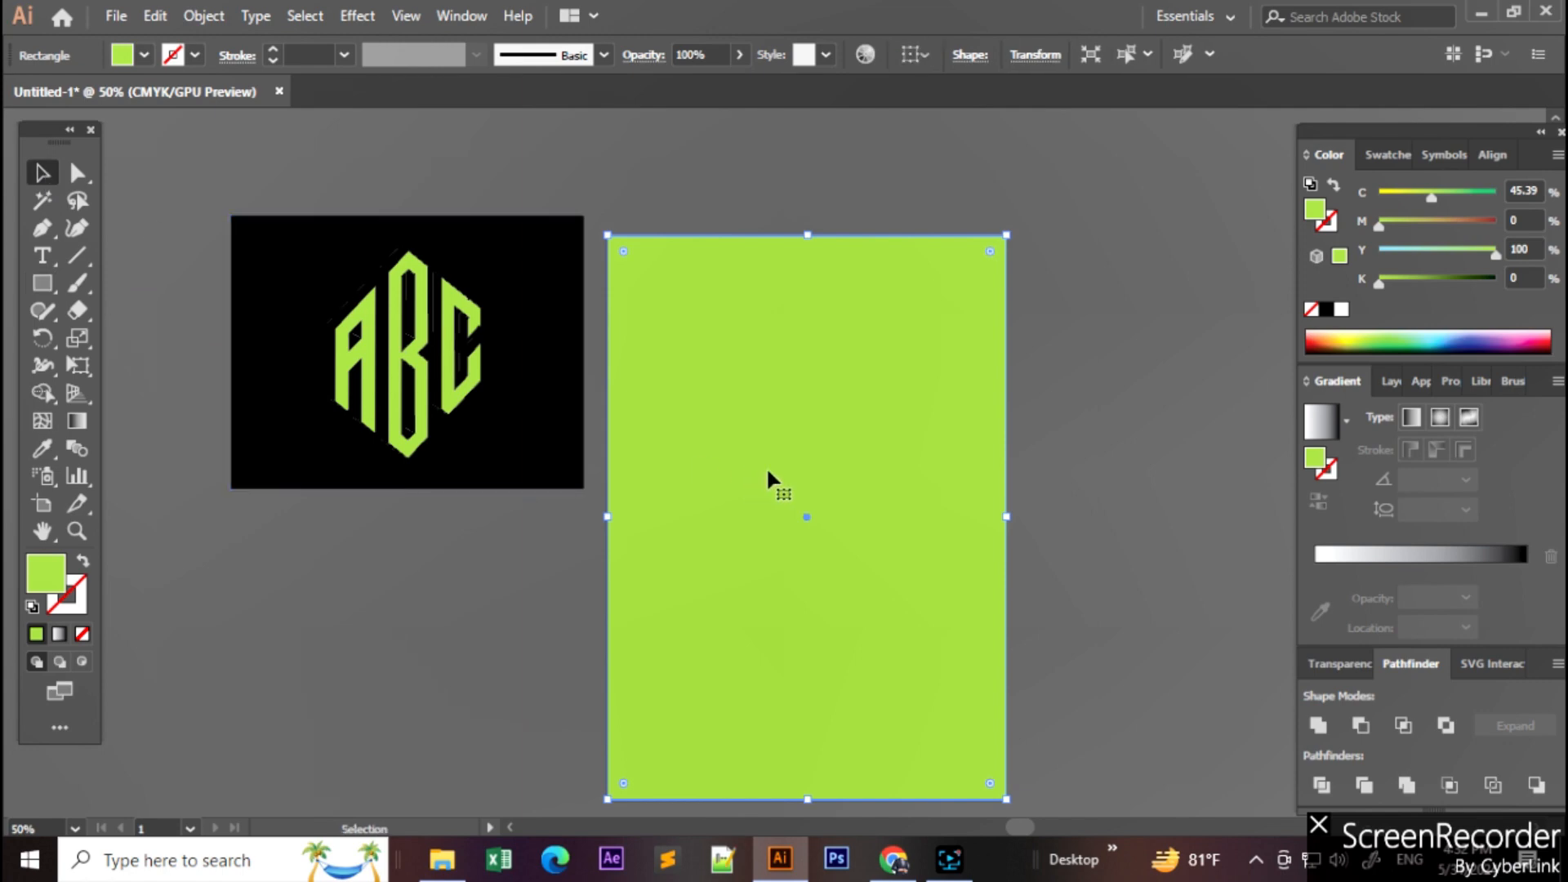
right_click(844, 490)
mouse_move(981, 726)
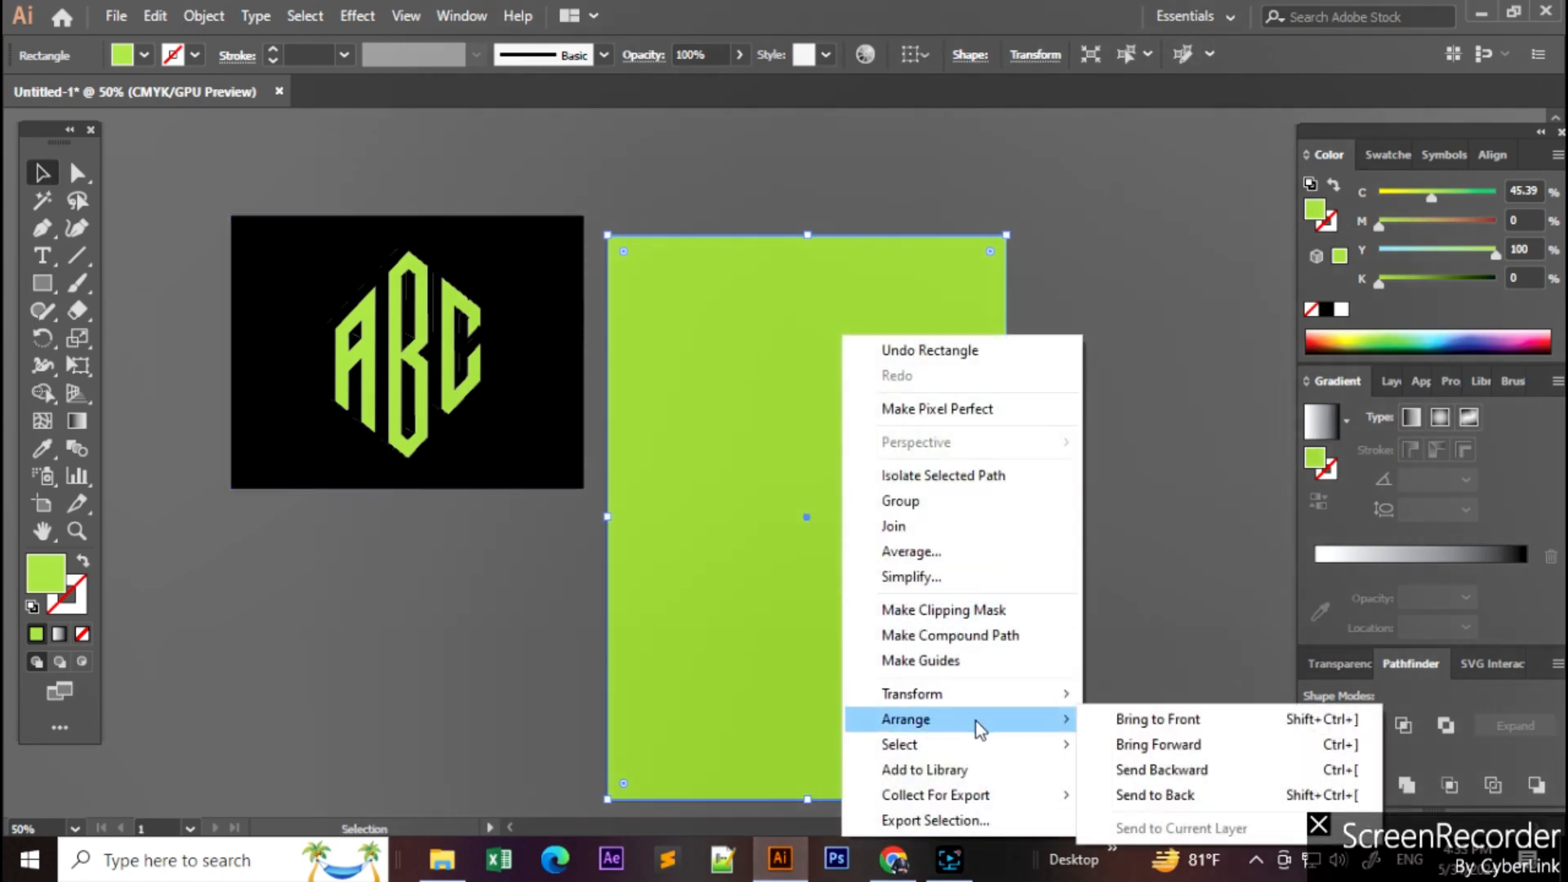
click(1143, 795)
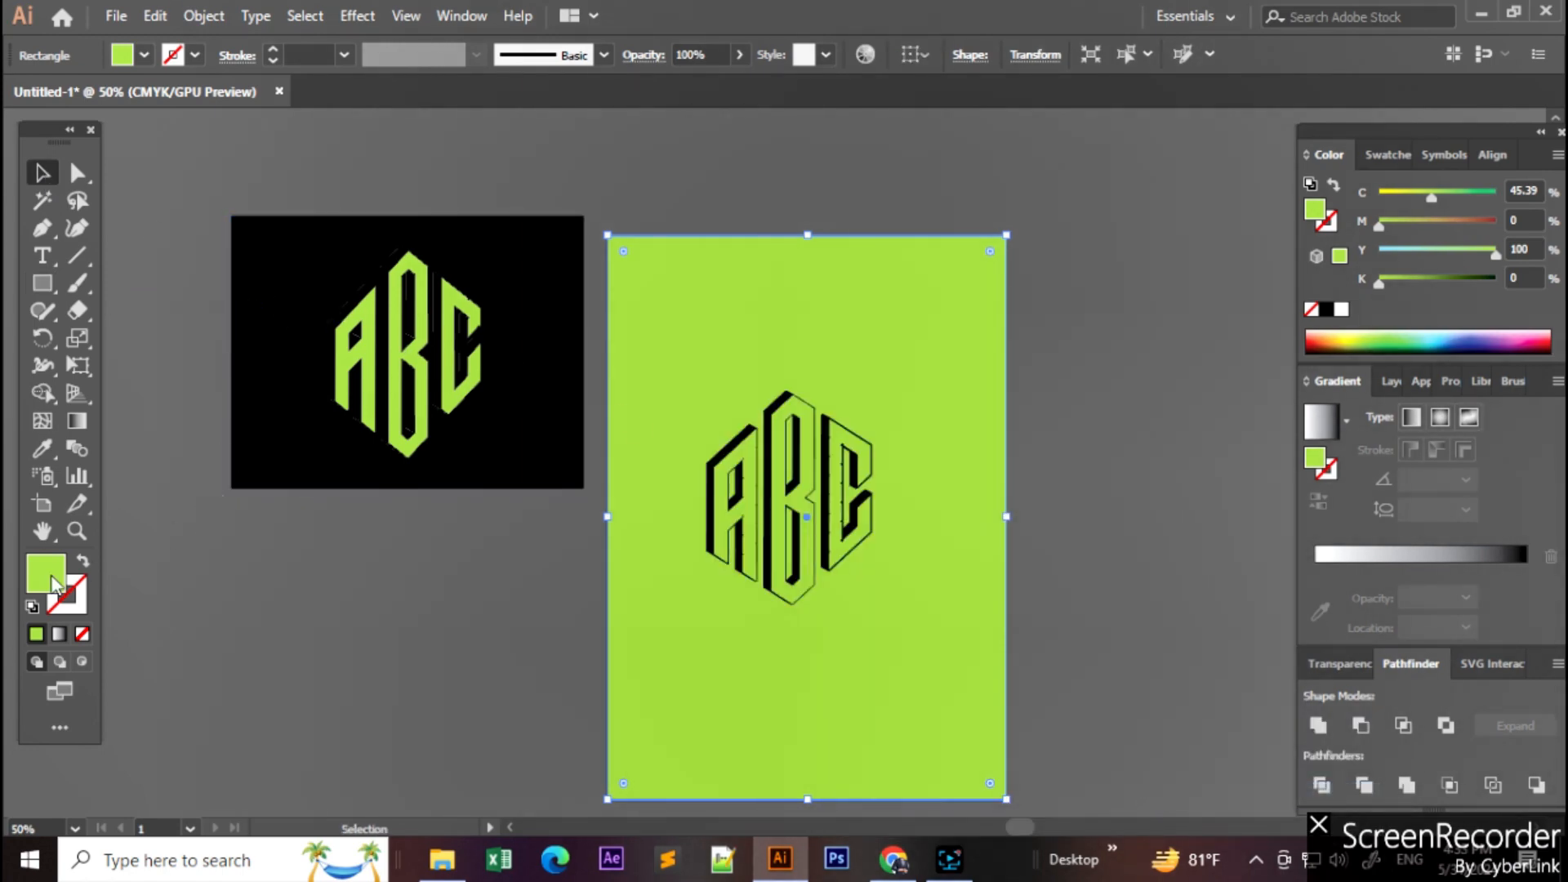
Step: Fill the background rectangle with a dark purple and deselect it
double_click(49, 576)
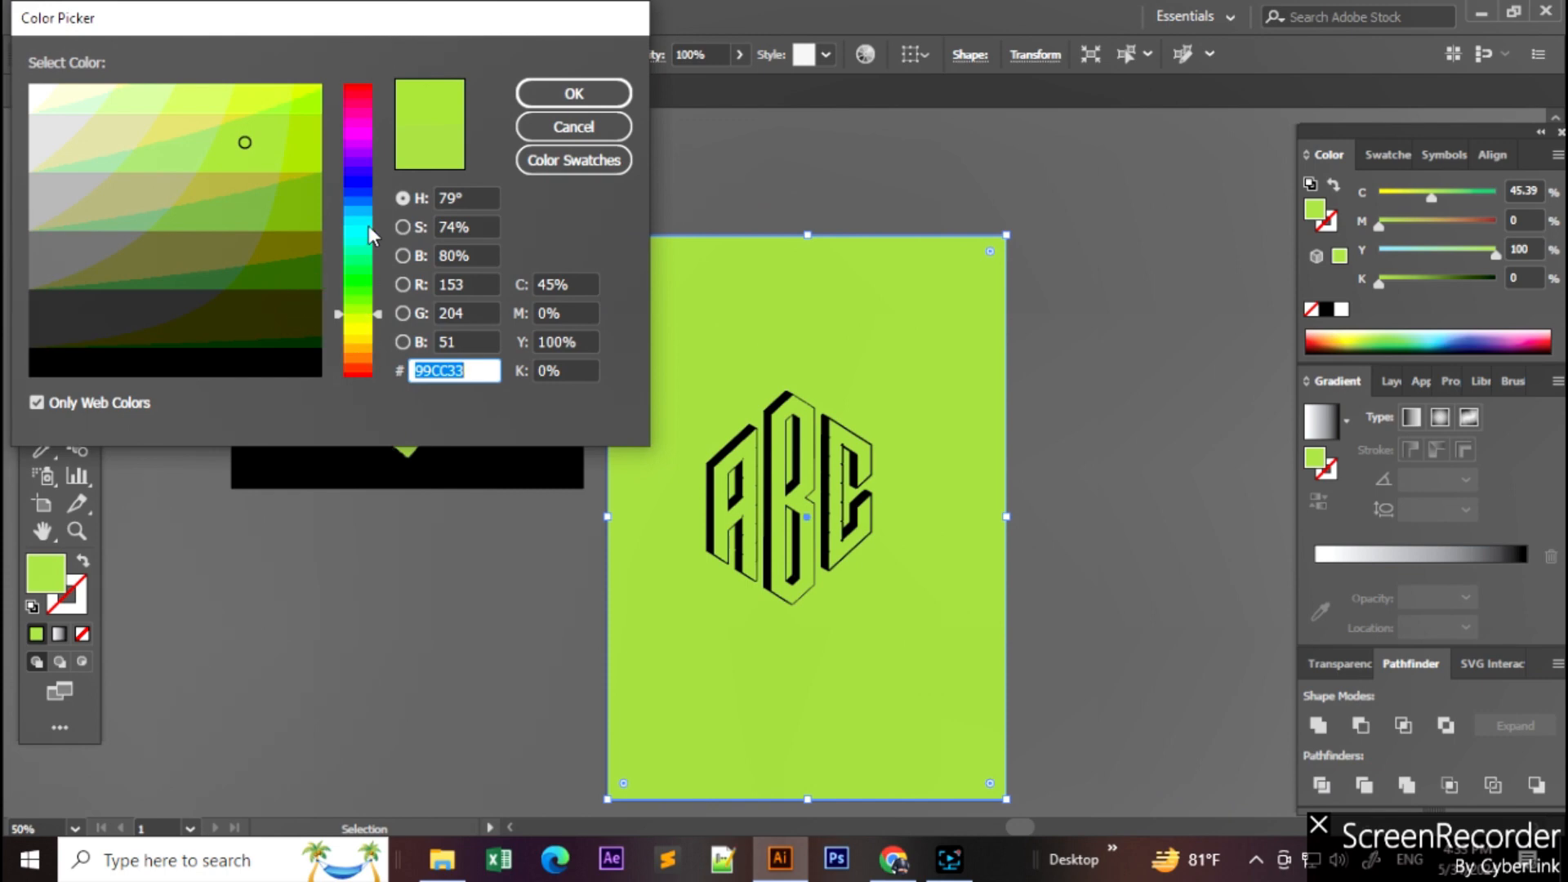
click(362, 148)
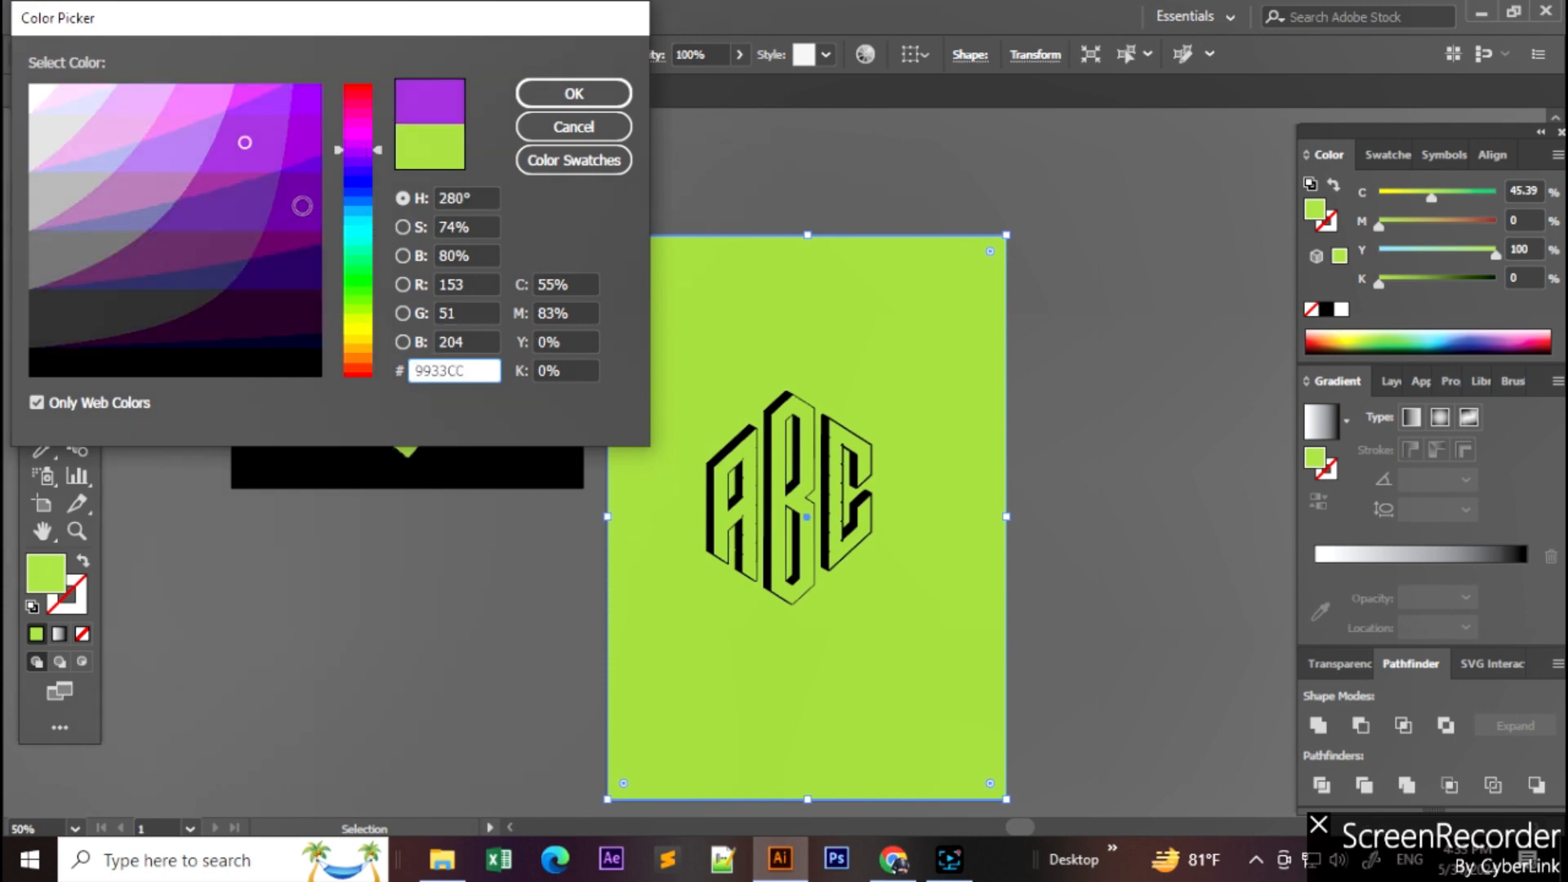
click(302, 202)
click(556, 96)
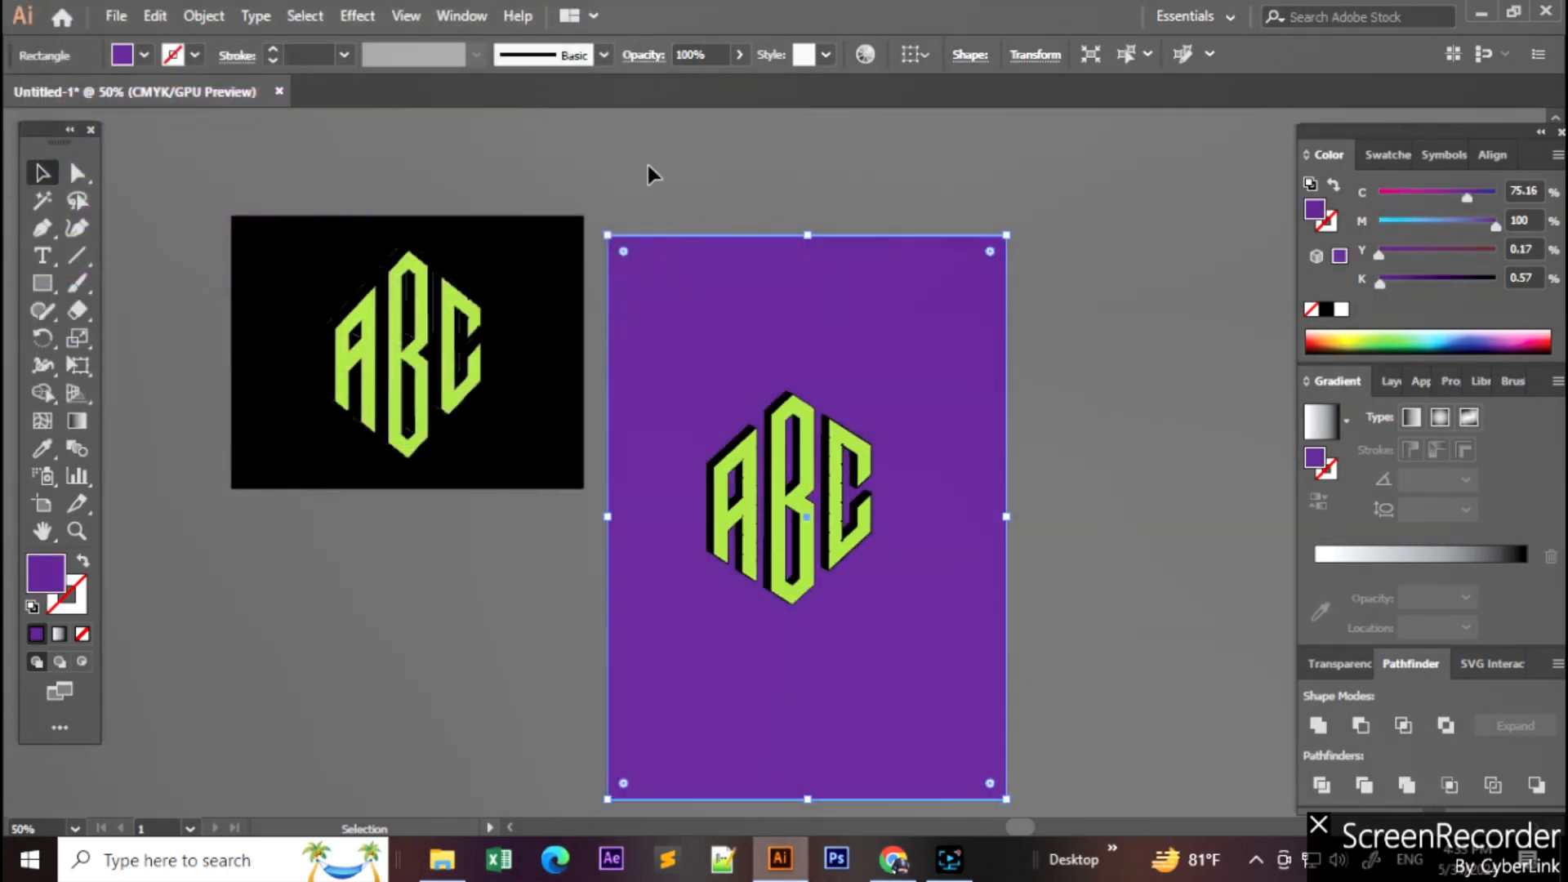
click(1086, 507)
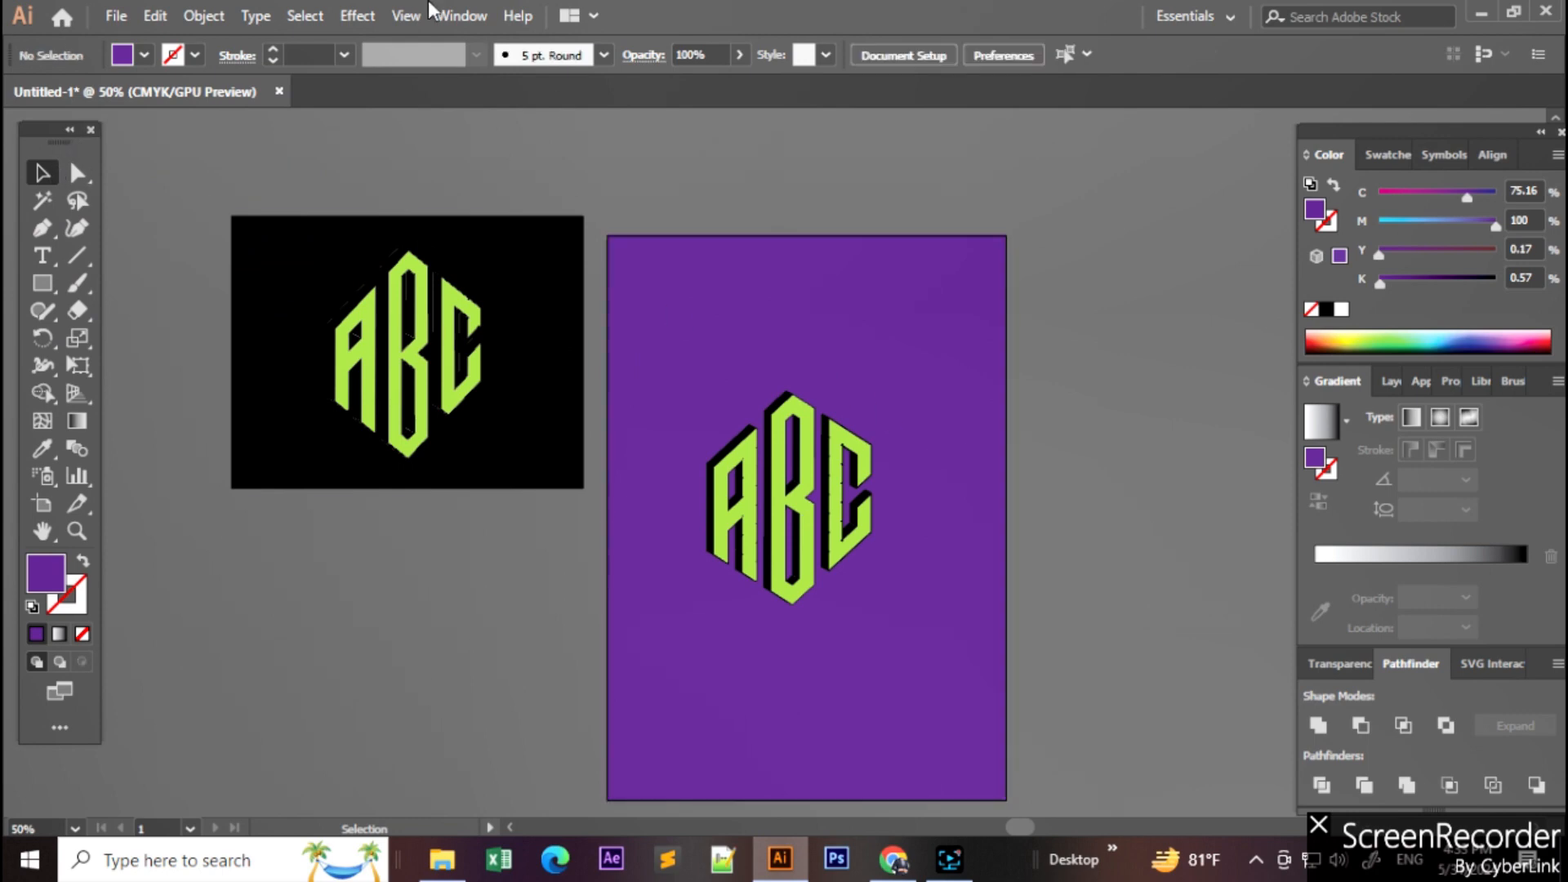
scroll(1101, 622, up, 1)
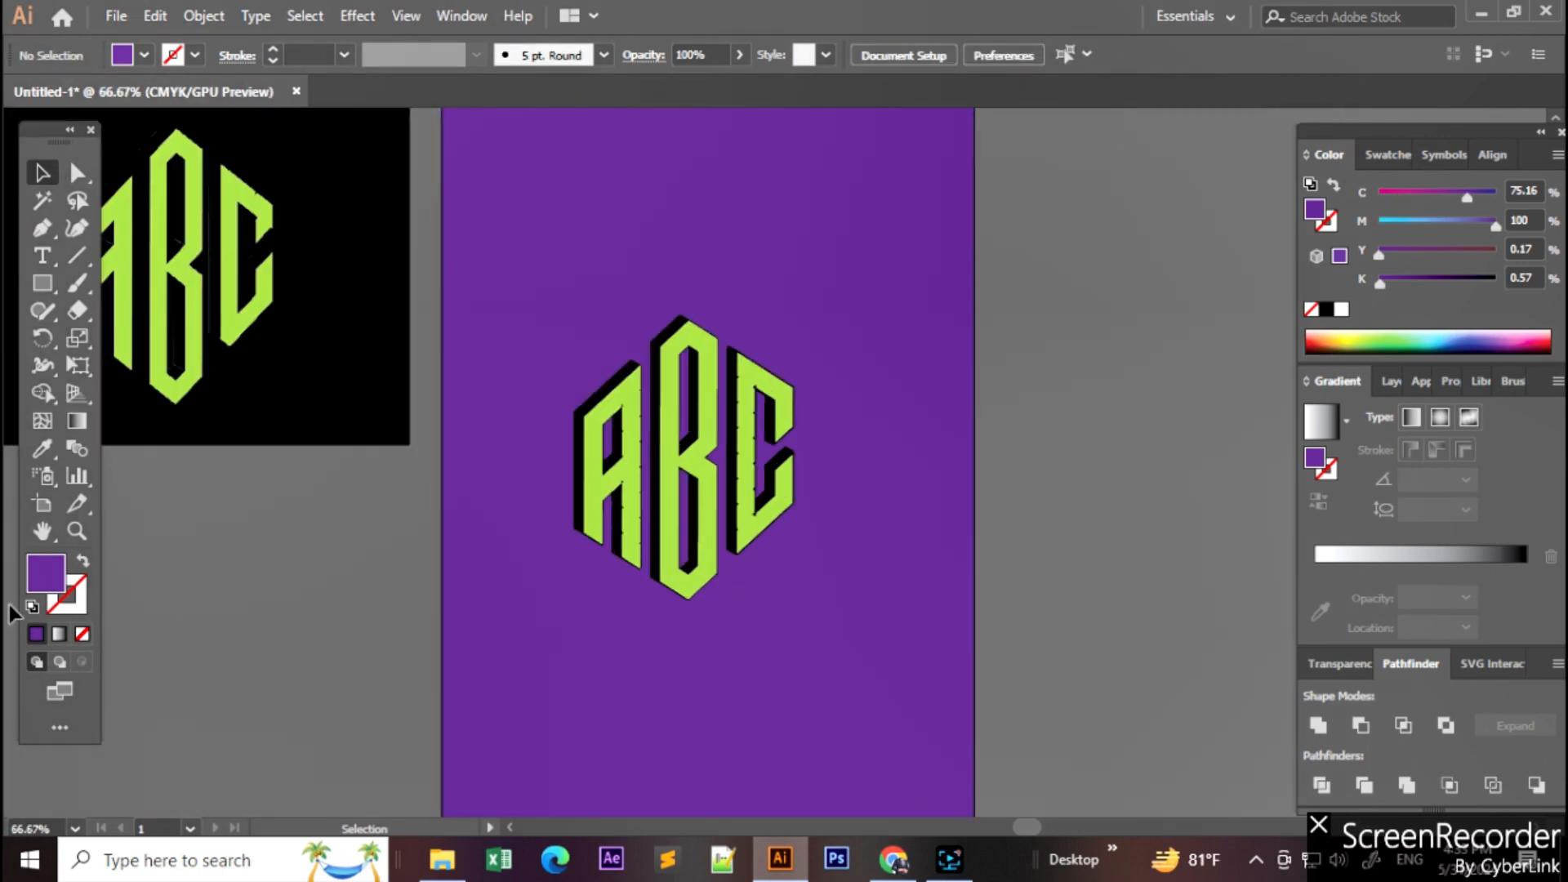
double_click(44, 576)
click(299, 320)
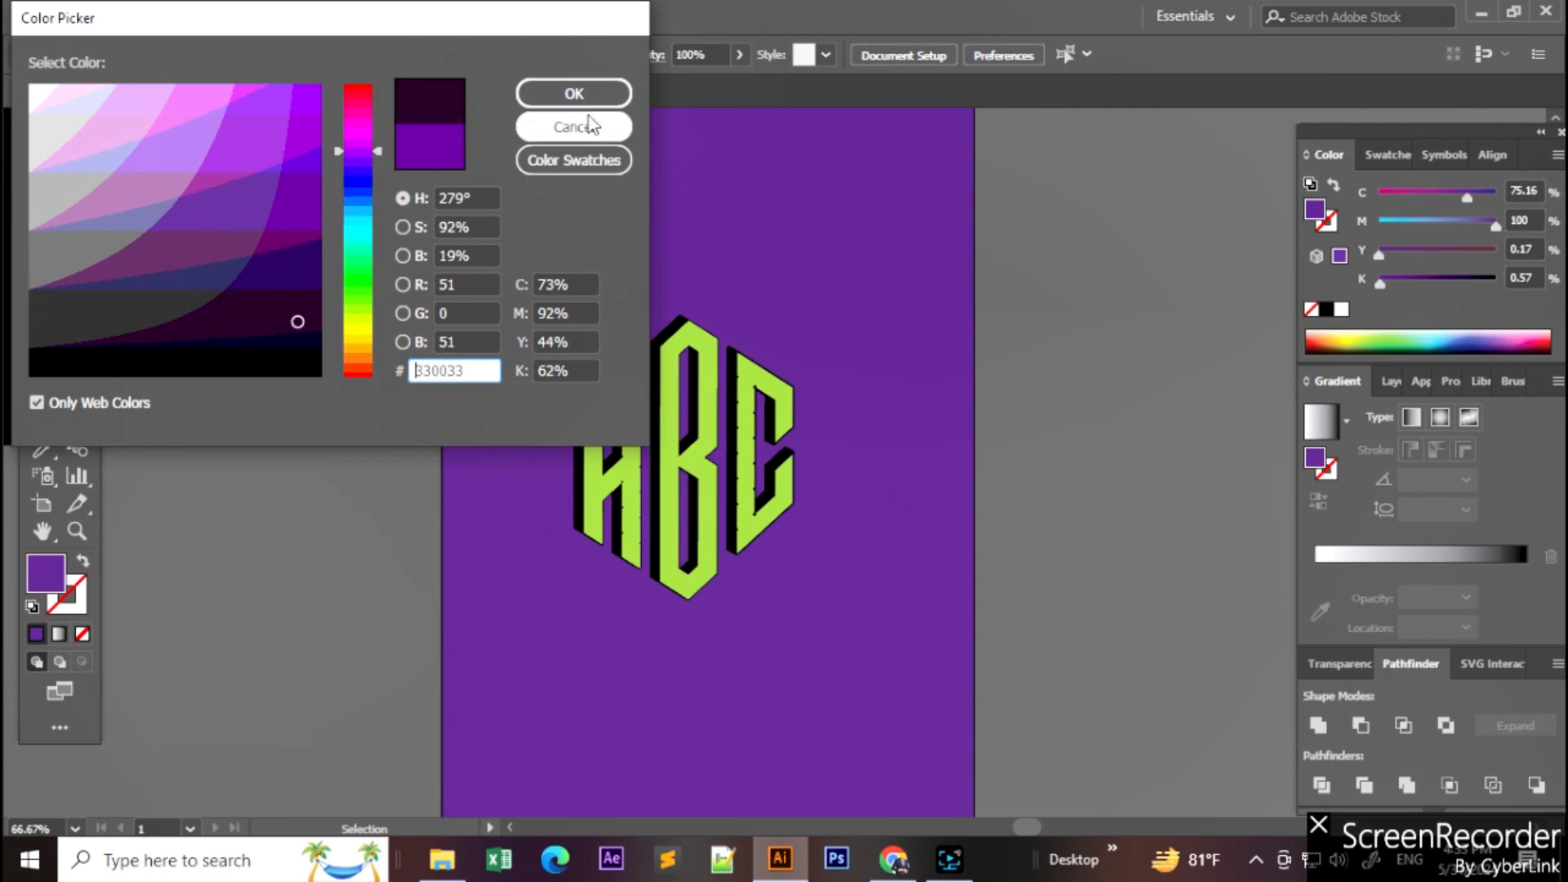
click(605, 97)
Step: Fill the background rectangle behind the ABC letters with the very dark purple 330033 and deselect it
click(909, 629)
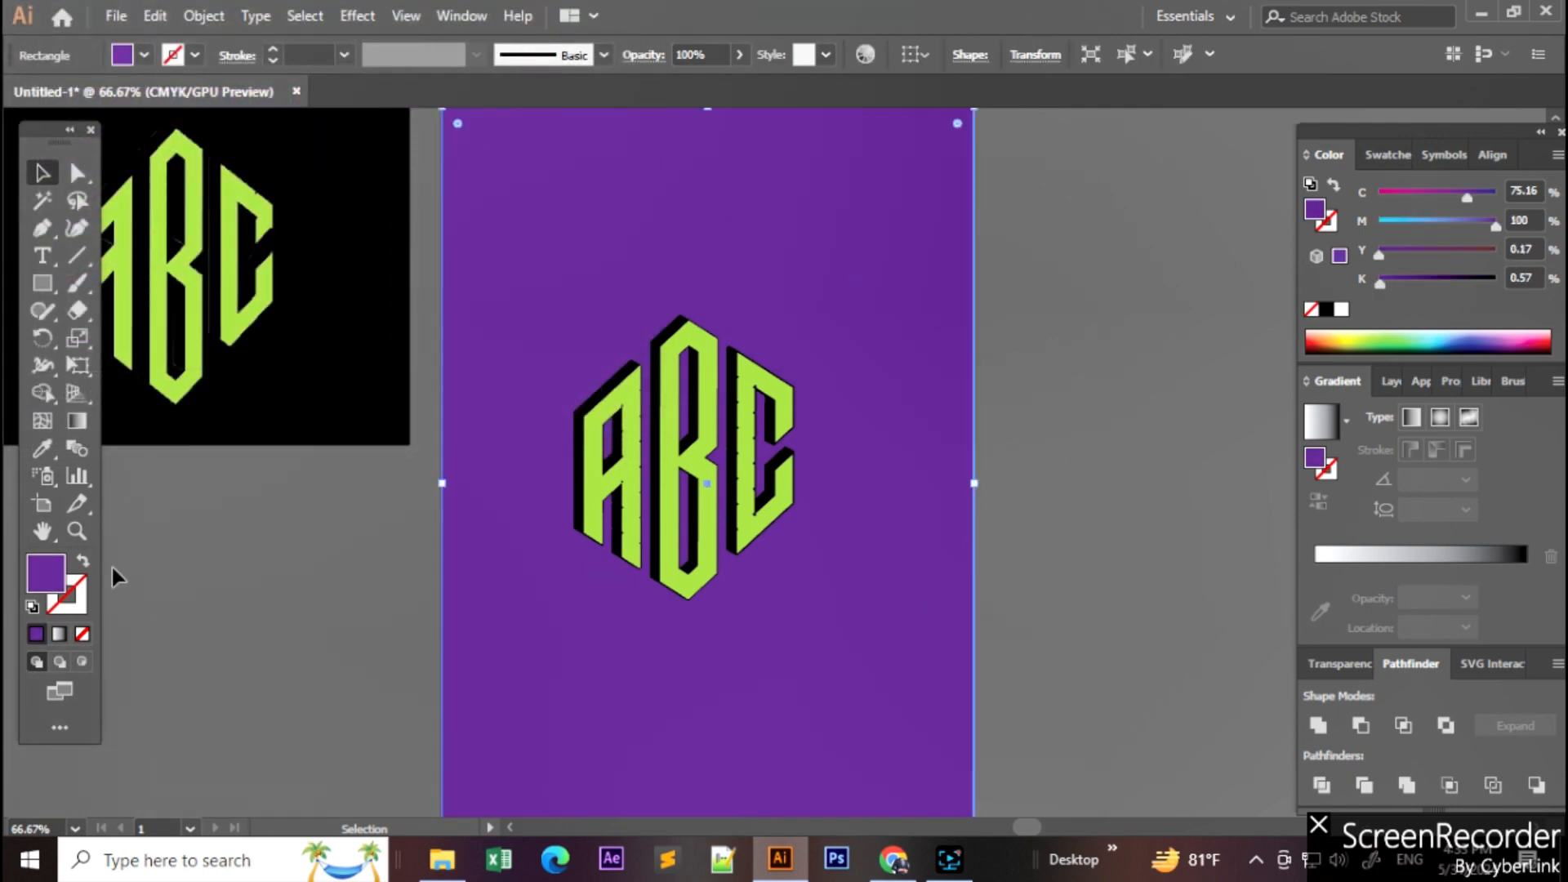
double_click(47, 581)
click(306, 301)
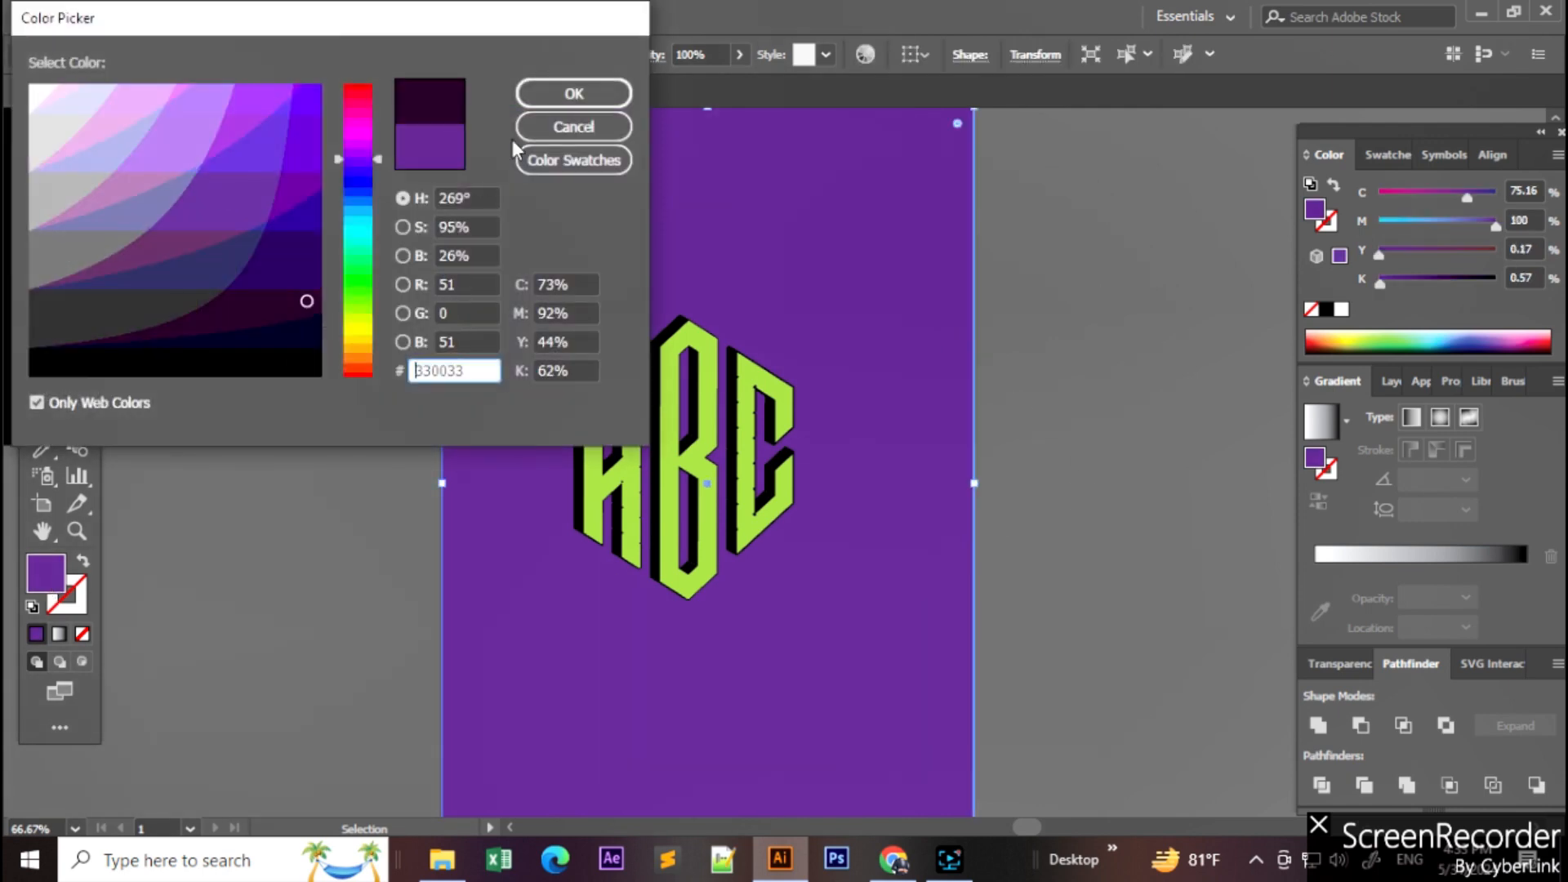
click(574, 93)
click(1095, 576)
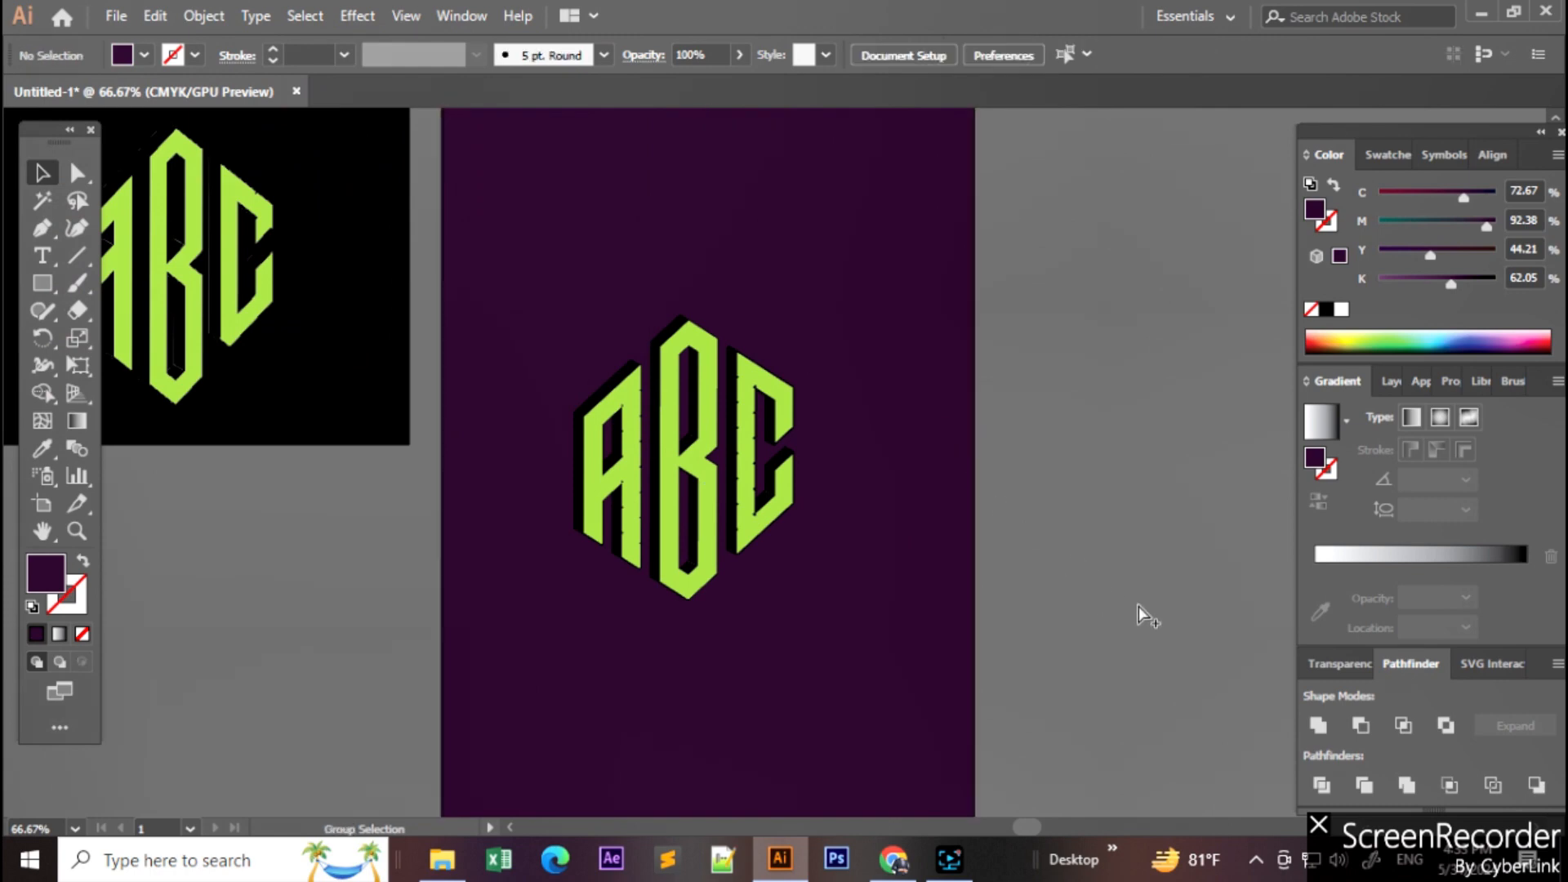
Step: Delete the dark purple background rectangle from behind the ABC monogram
scroll(1139, 606, down, 2)
scroll(1174, 606, up, 2)
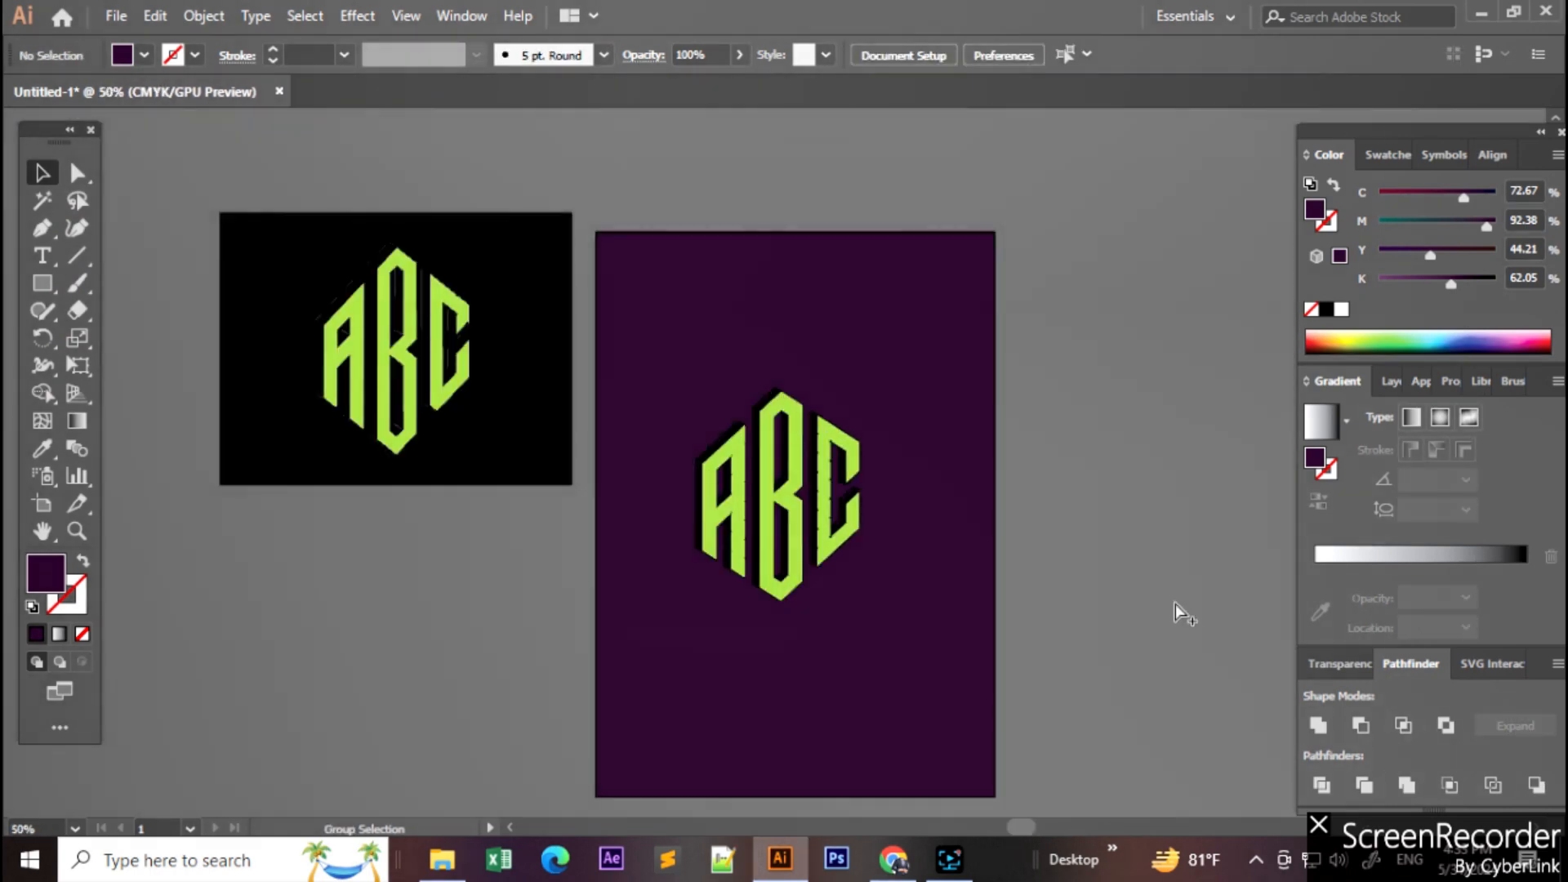
scroll(1175, 604, down, 1)
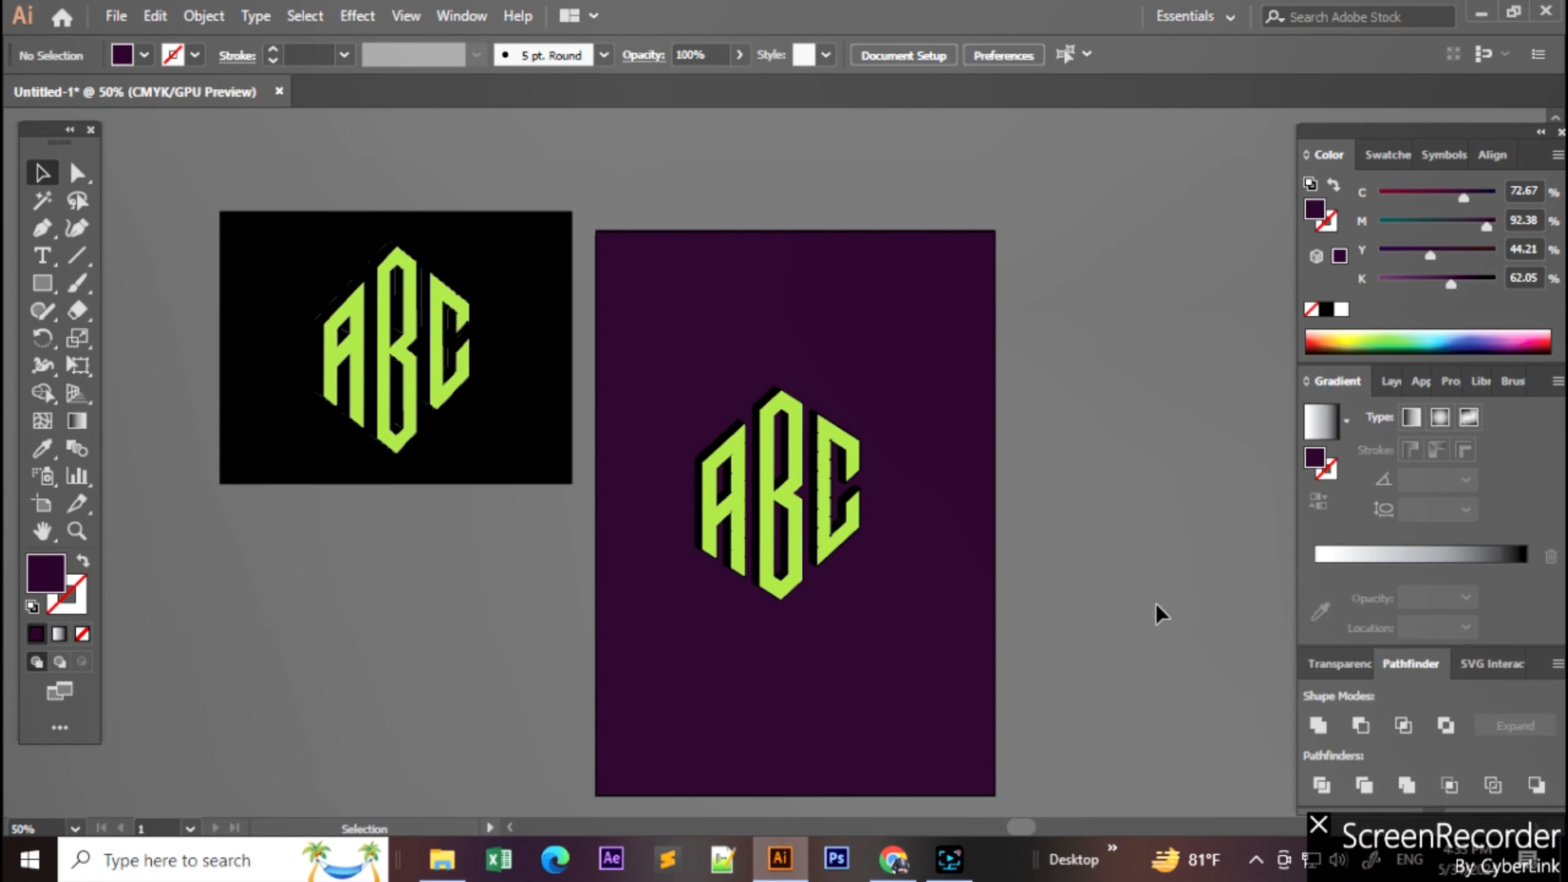
scroll(1086, 597, up, 2)
key(space)
drag(718, 645, 901, 672)
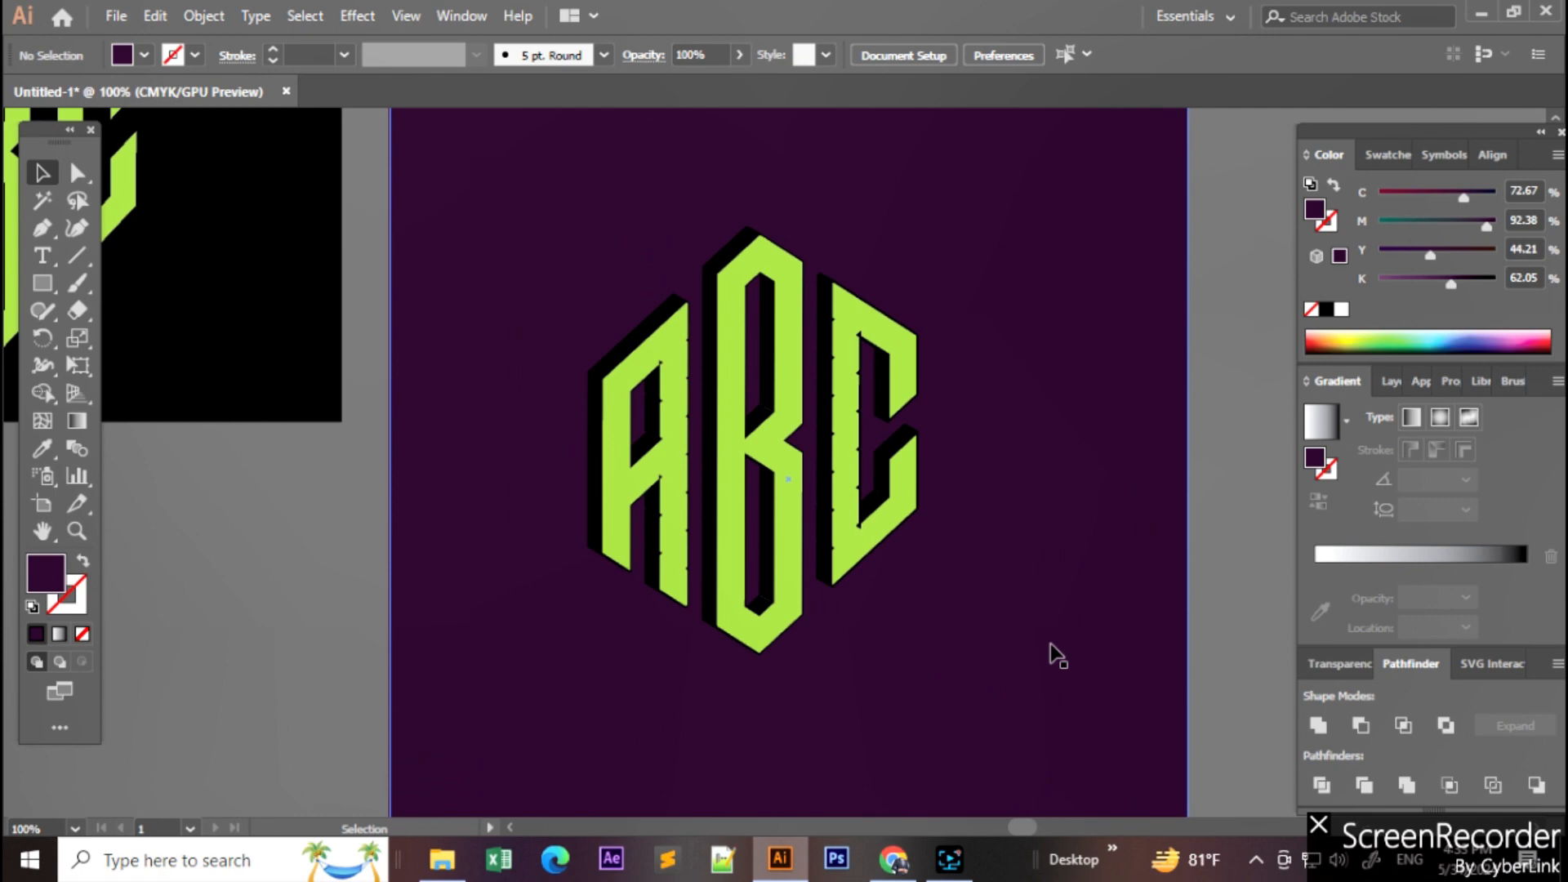
scroll(1053, 653, down, 1)
click(1066, 715)
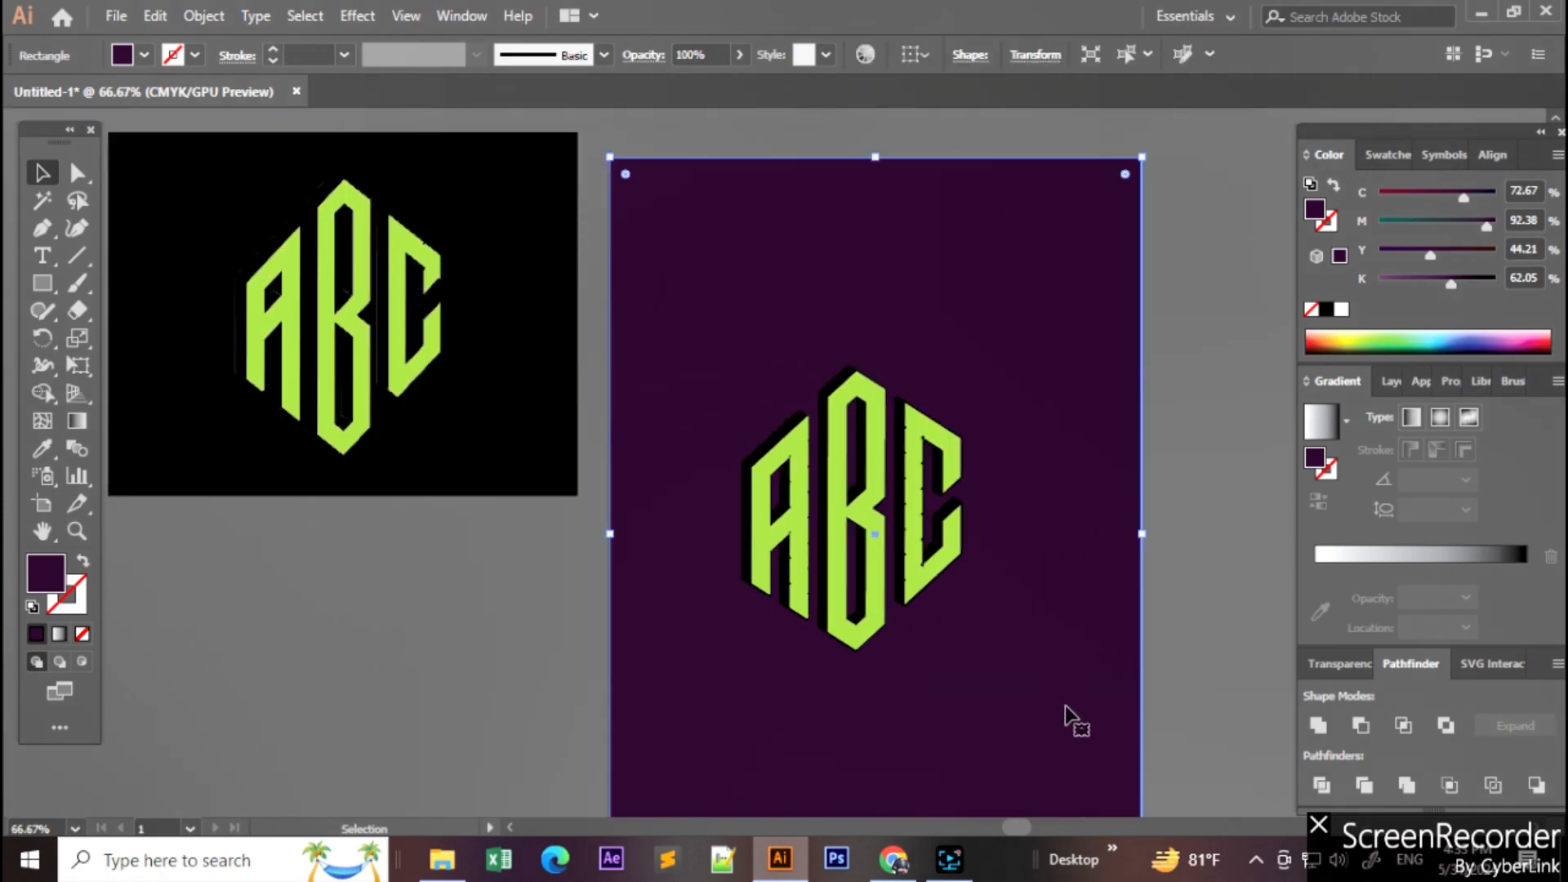
key(Delete)
scroll(1080, 689, up, 1)
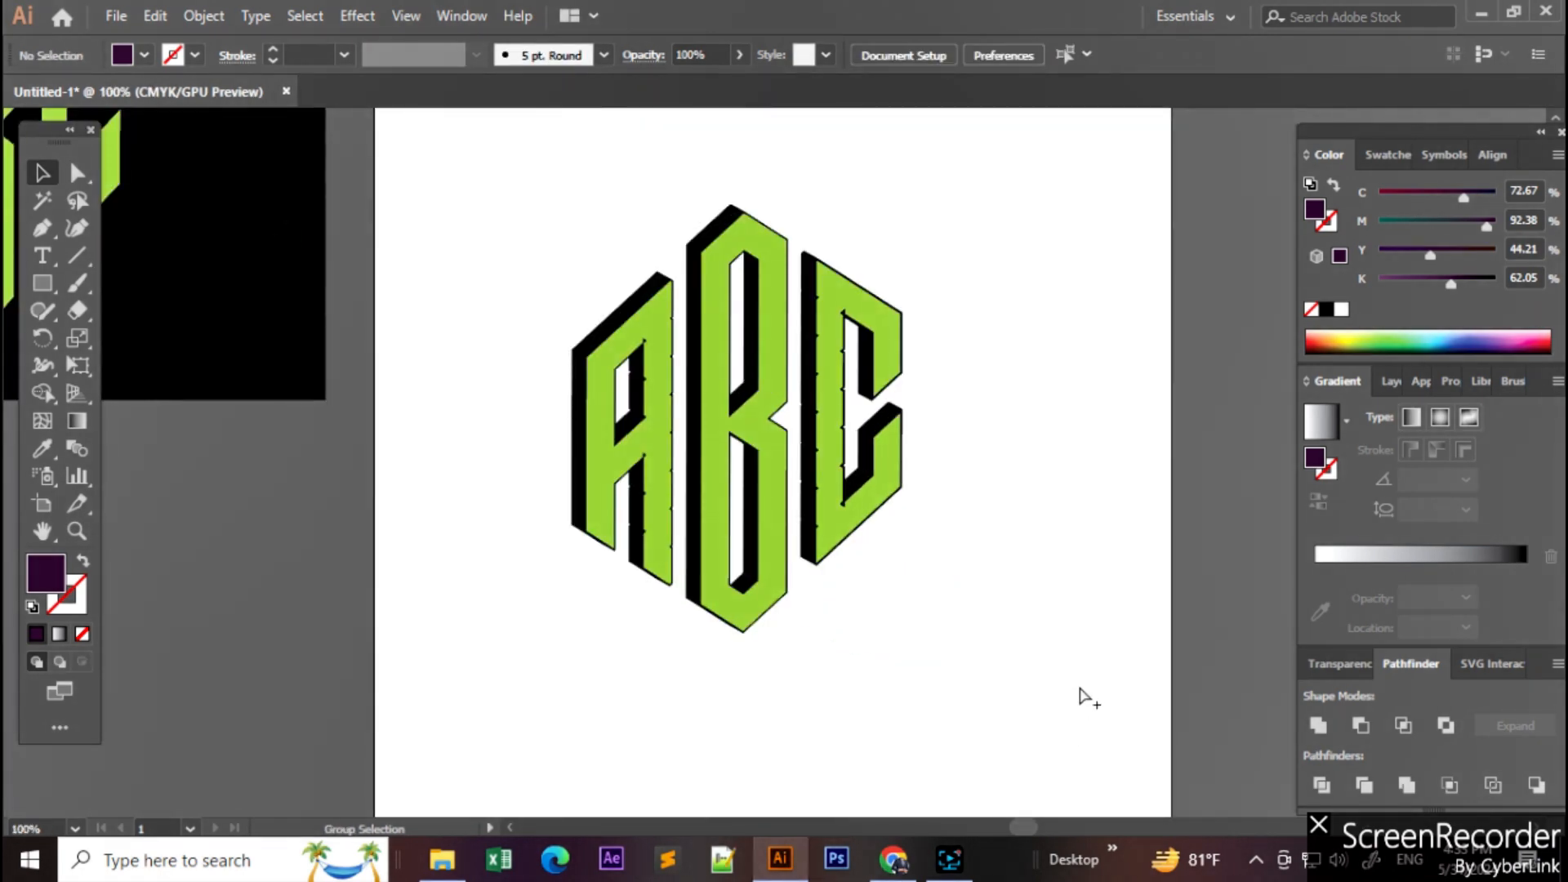